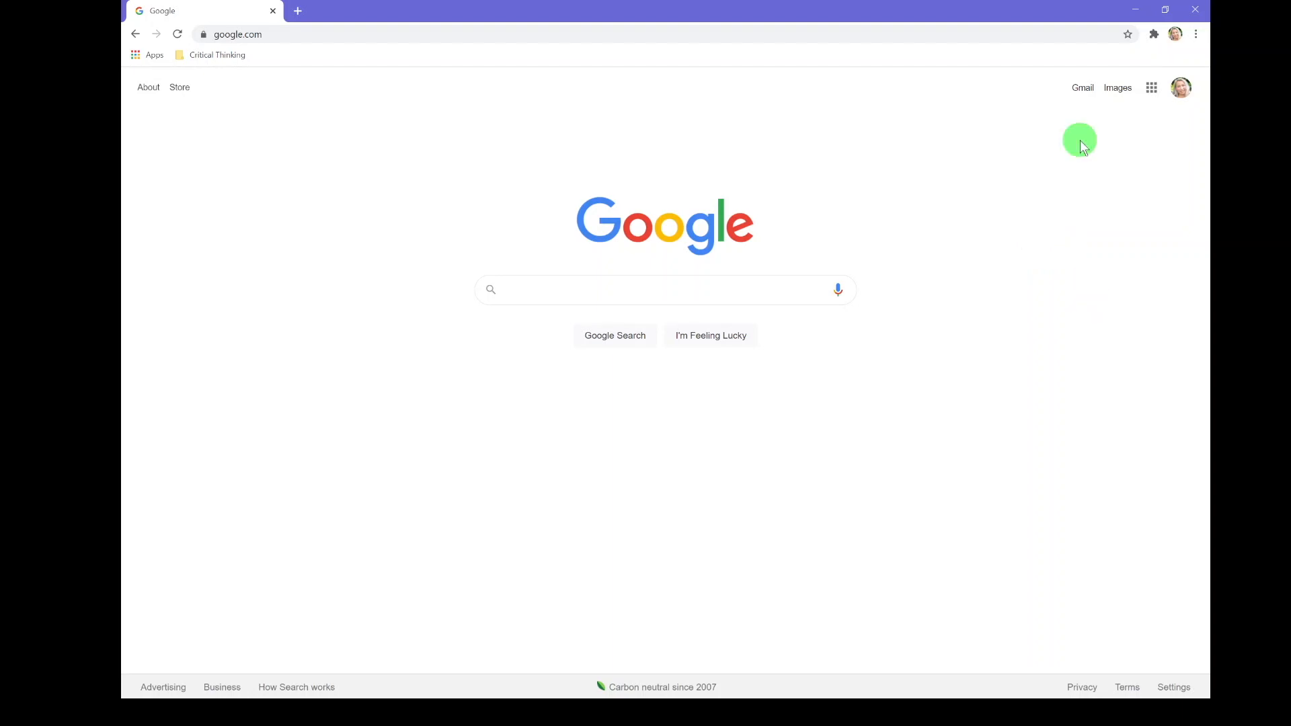
Step: Open Google Sheets from the list of Google apps
click(1154, 91)
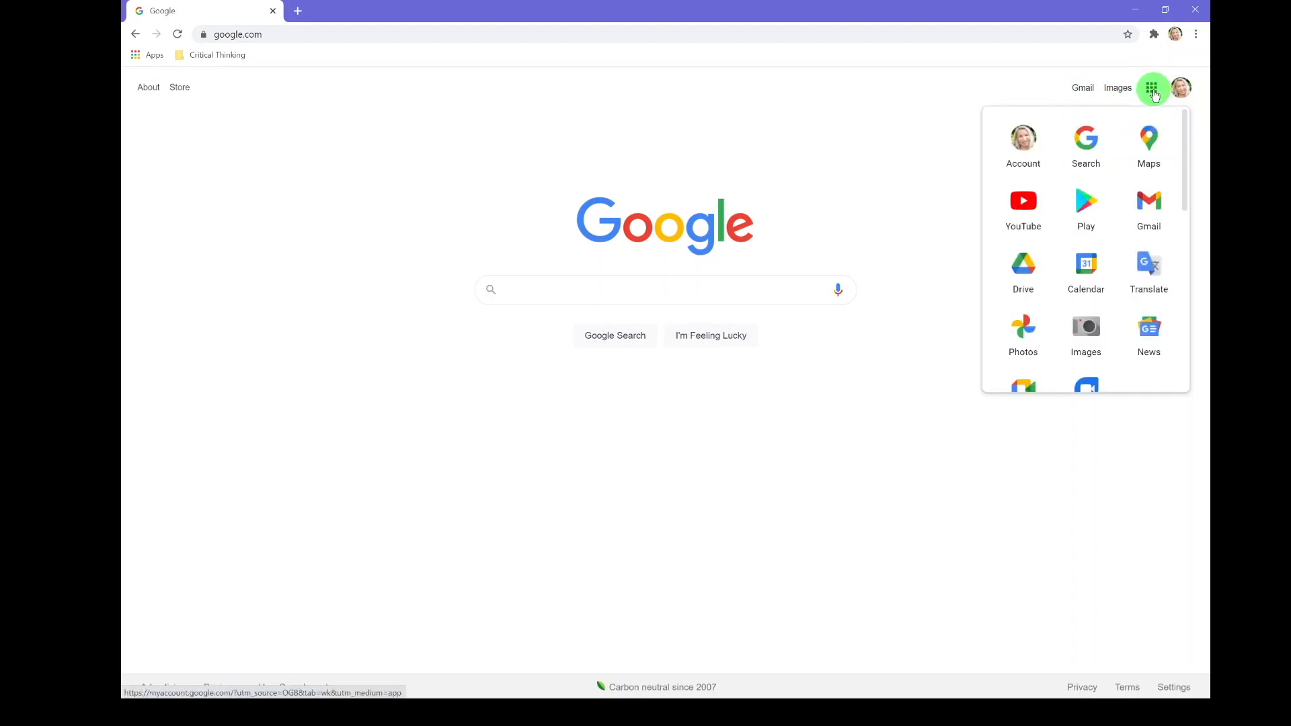
scroll(1119, 344, down, 6)
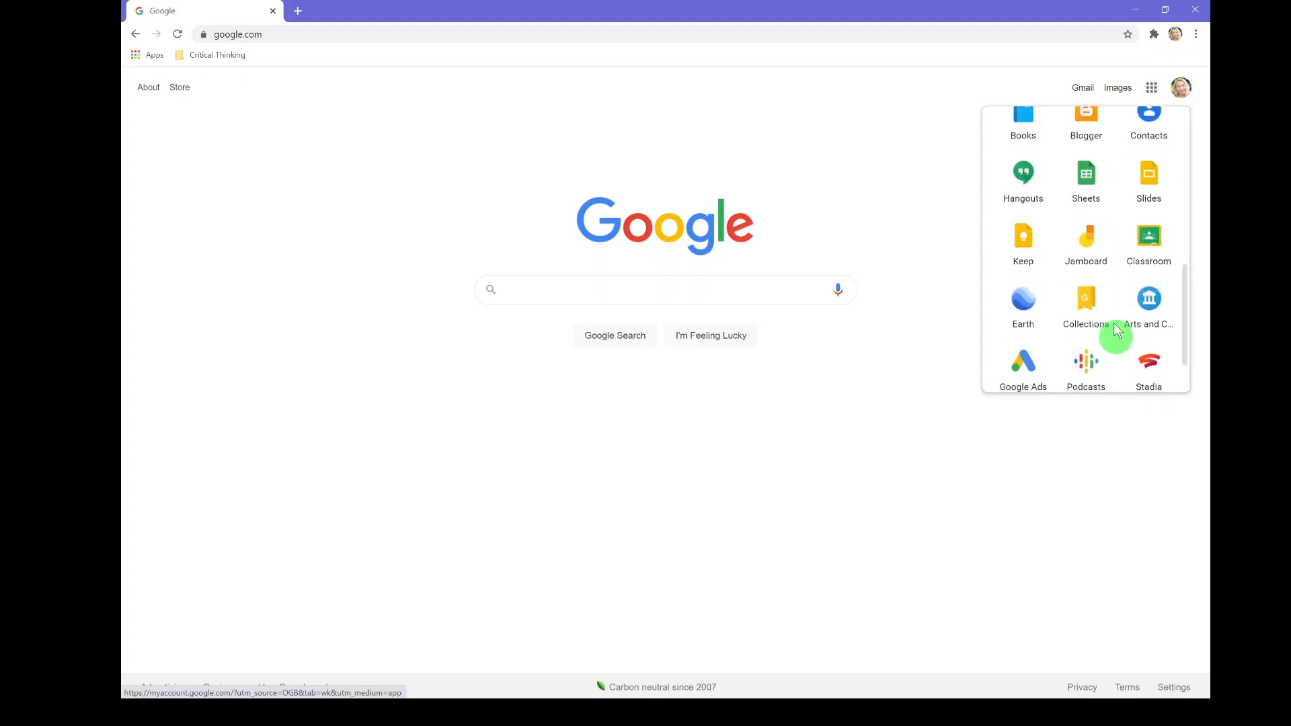
click(1103, 191)
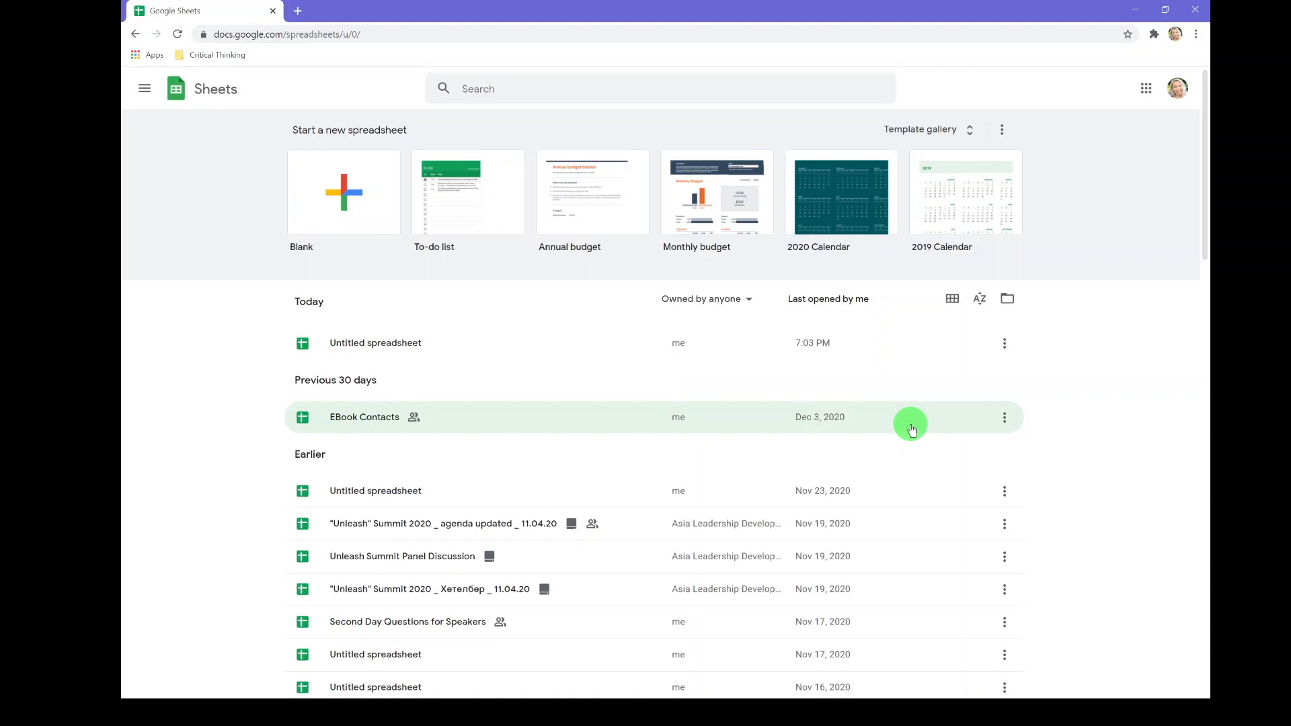
Step: Look through the main menu of the Sheets home screen, close it, and activate the file search
click(912, 429)
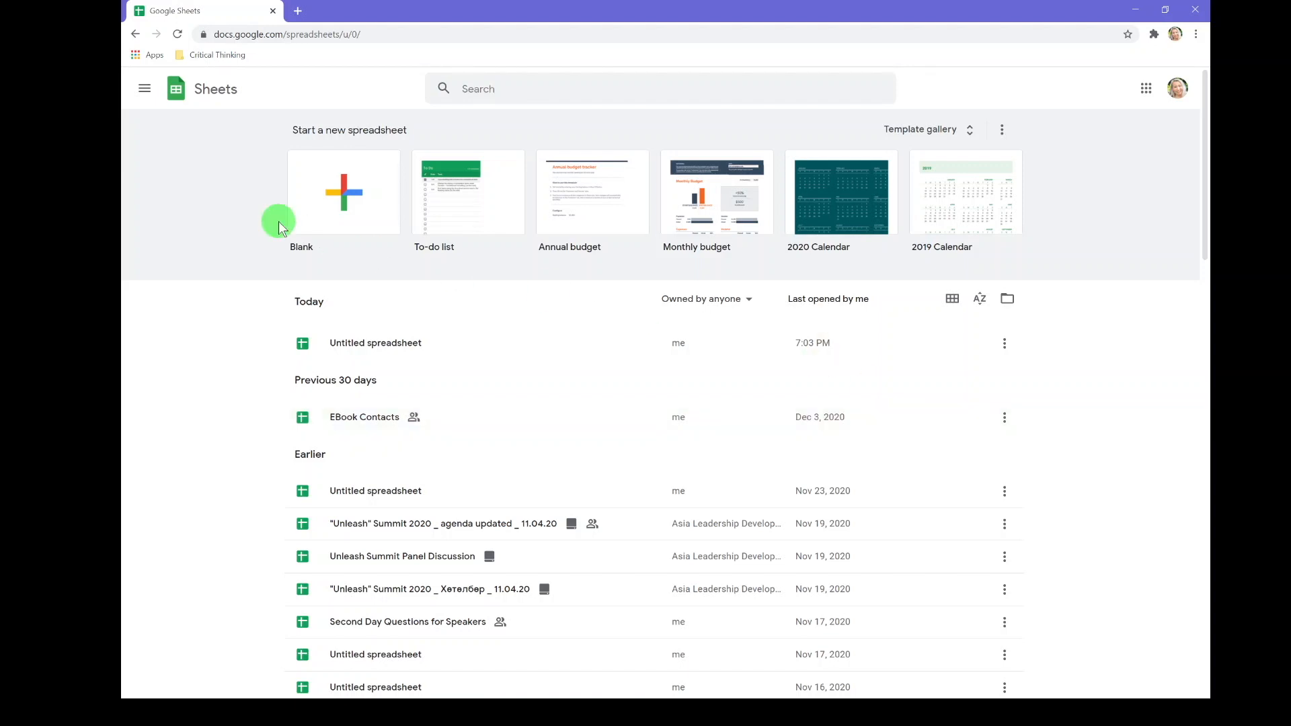
click(146, 91)
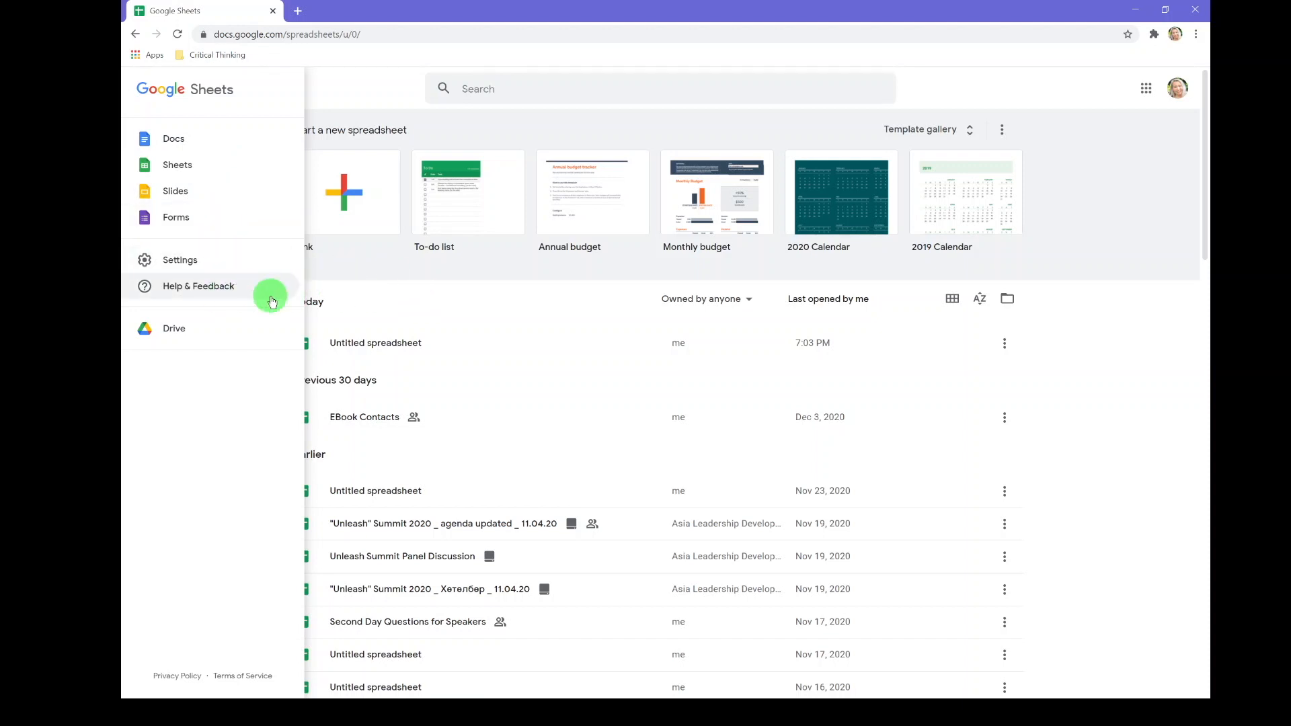
click(361, 273)
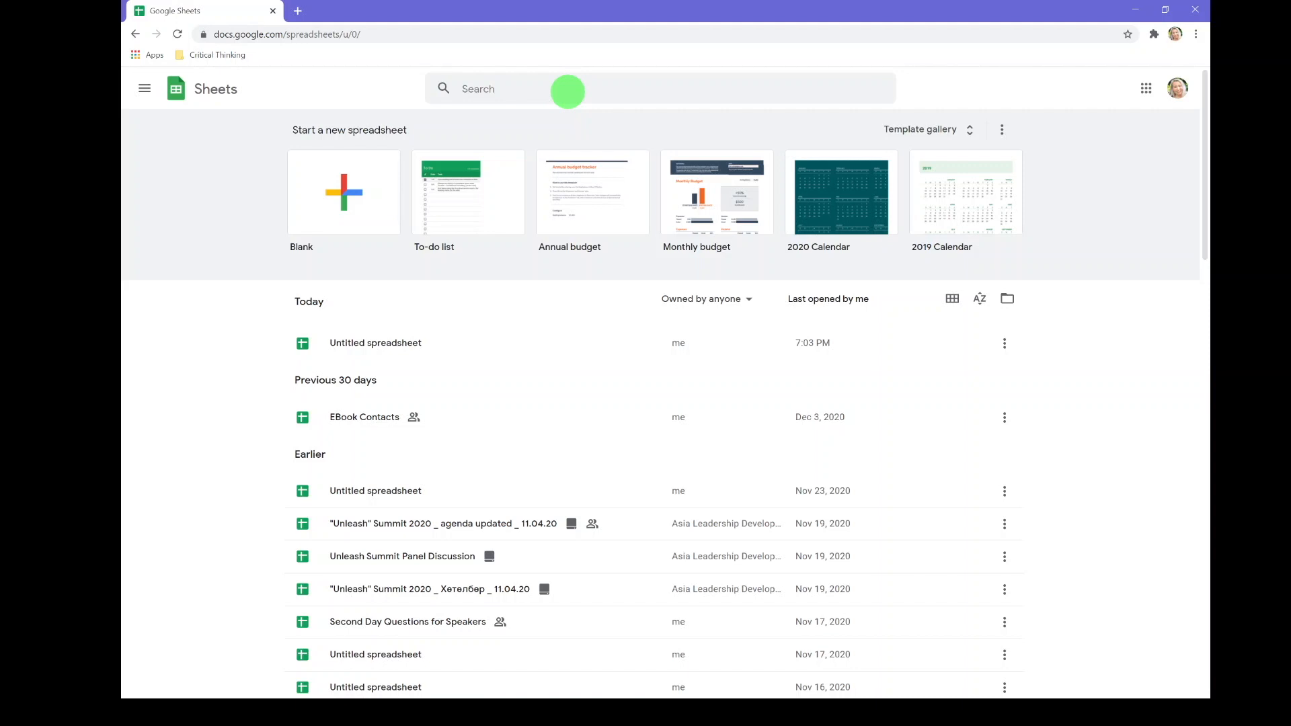
click(568, 92)
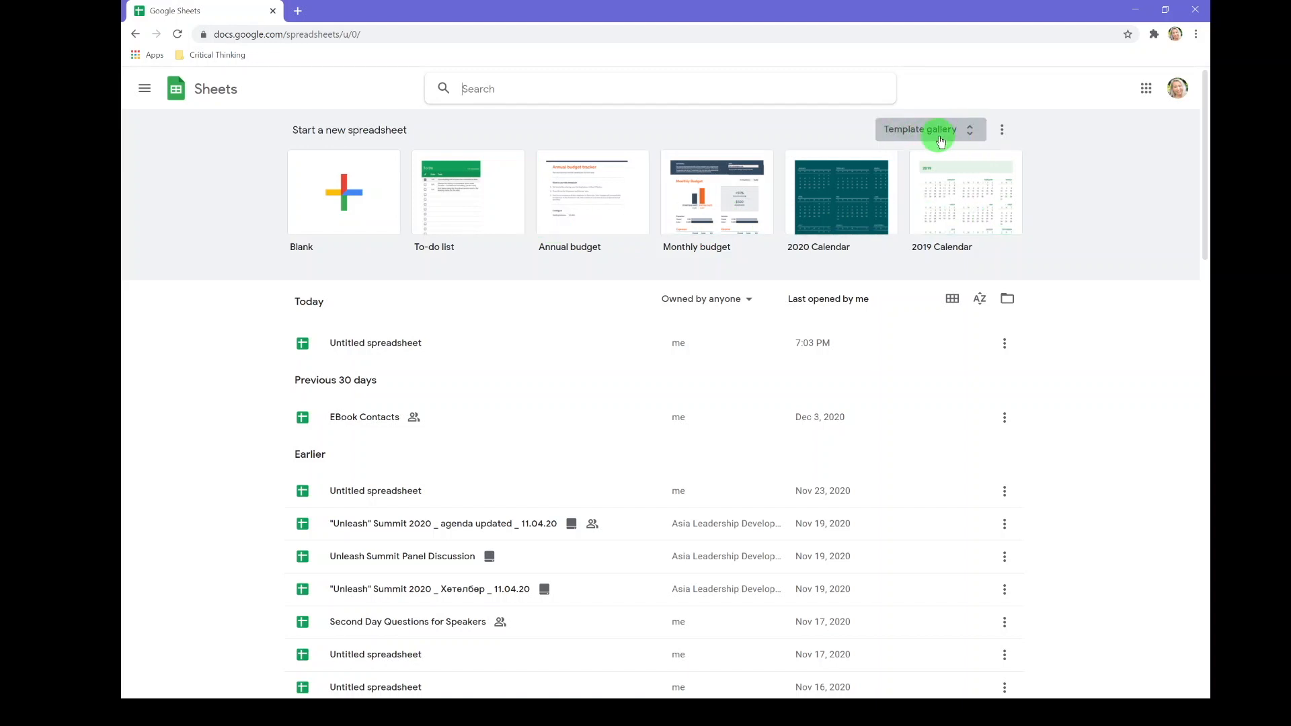
Step: Browse the whole template gallery, from the personal to the education templates, and return to the home screen
click(971, 131)
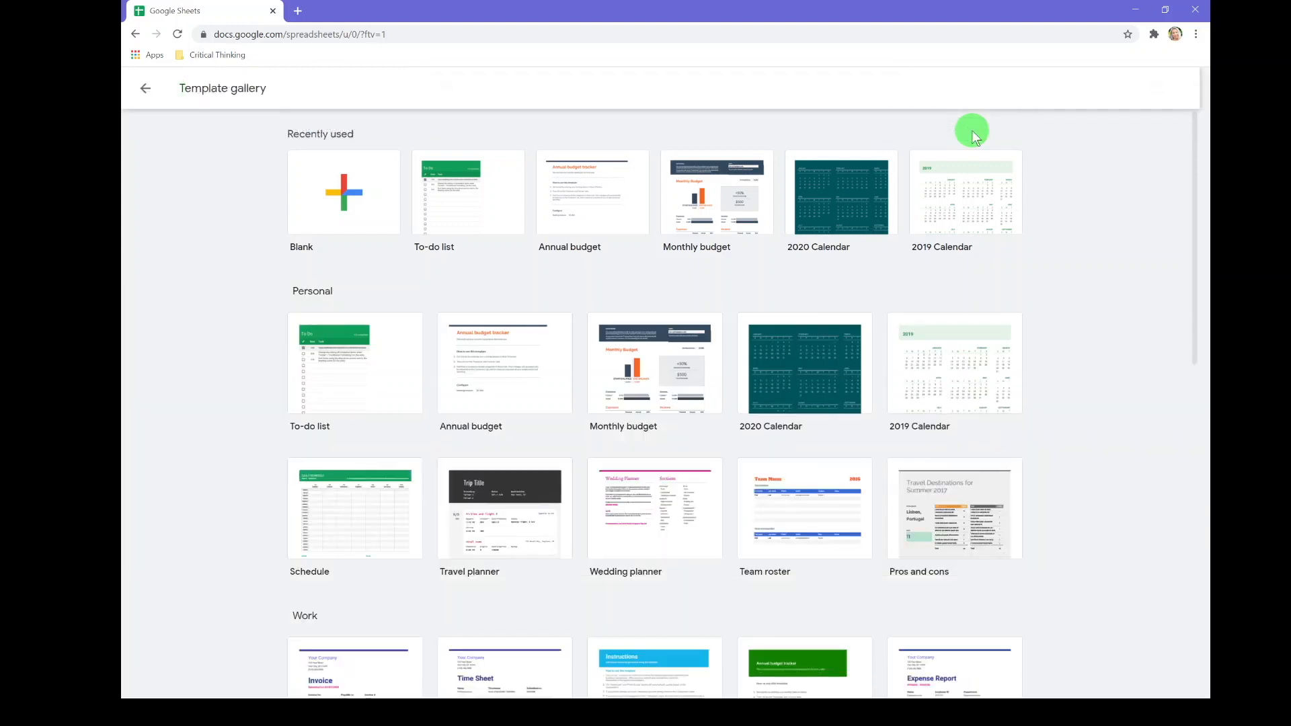
scroll(888, 583, down, 6)
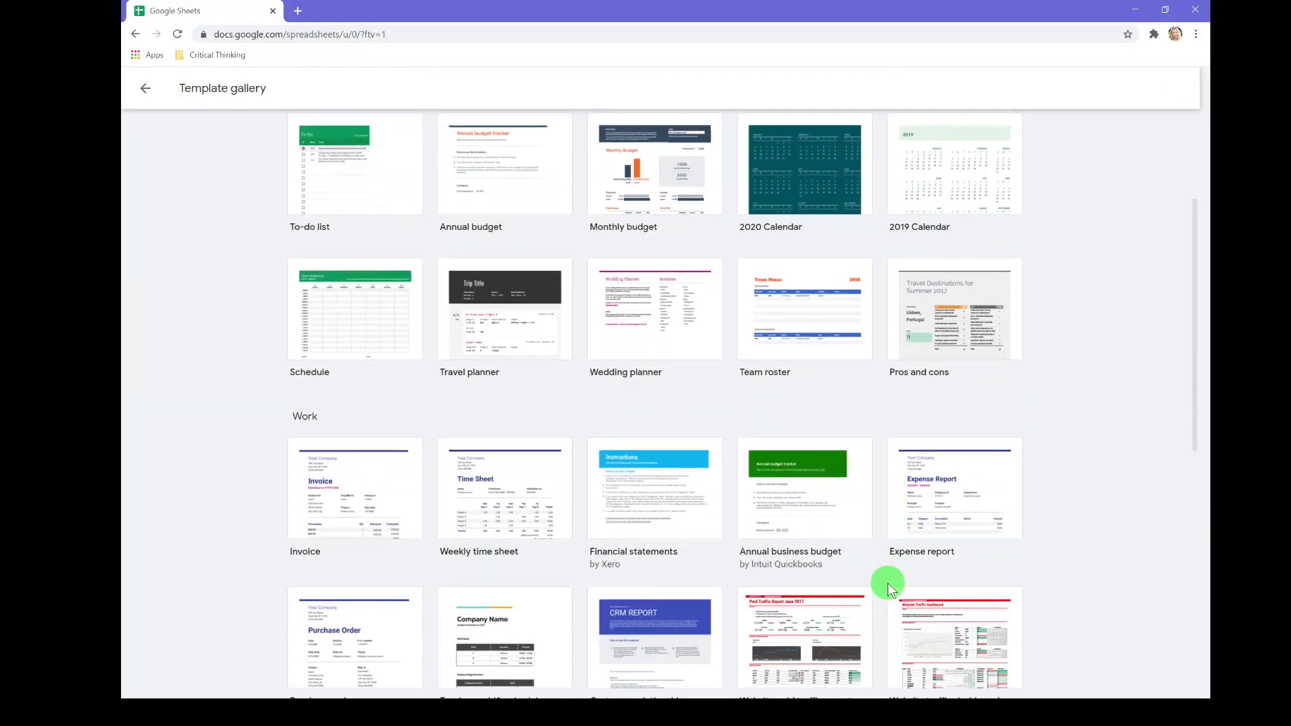
scroll(888, 583, down, 5)
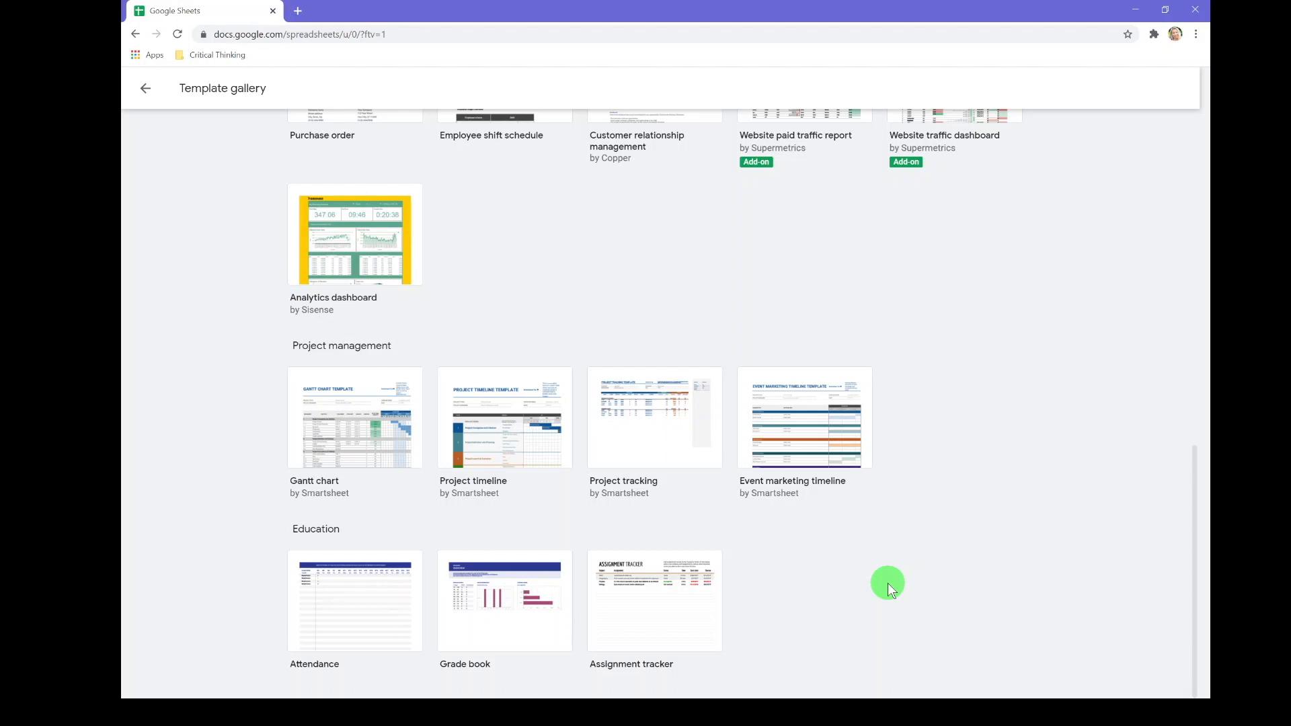
scroll(888, 583, up, 10)
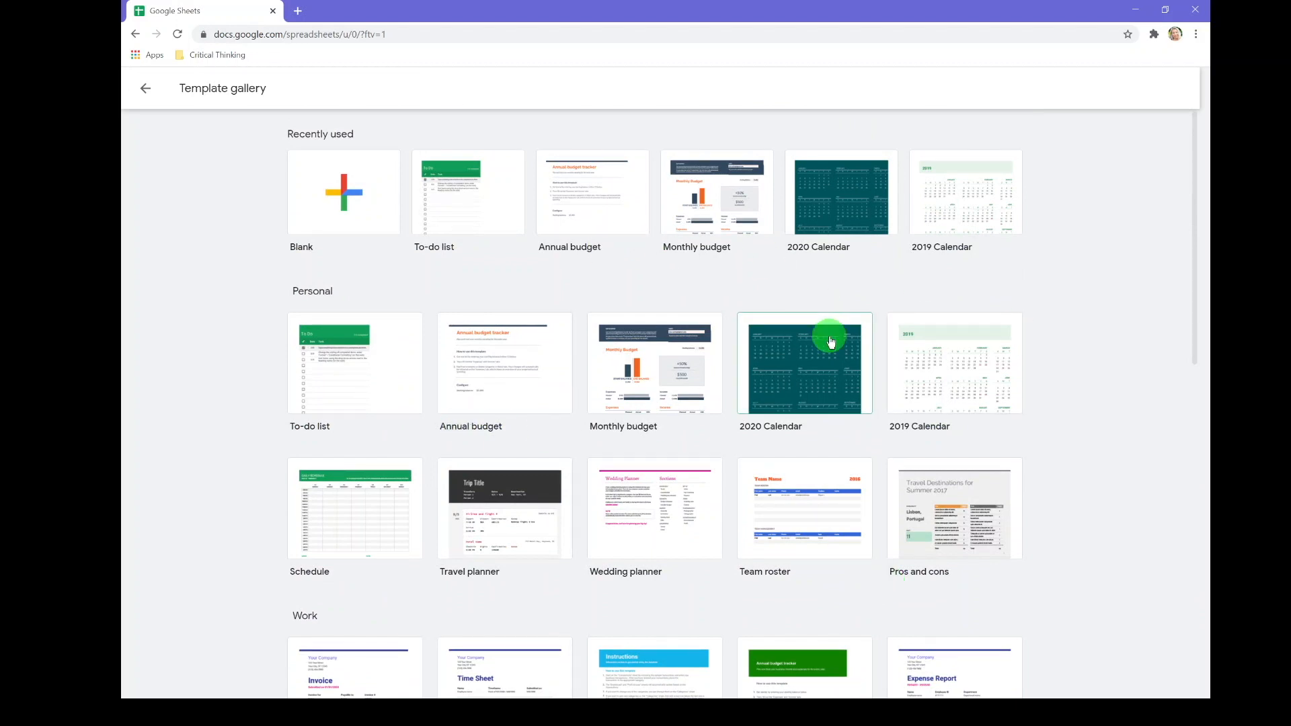
click(145, 94)
Step: Hide all templates on the home screen and turn the display of recent templates back on in the settings
click(1002, 133)
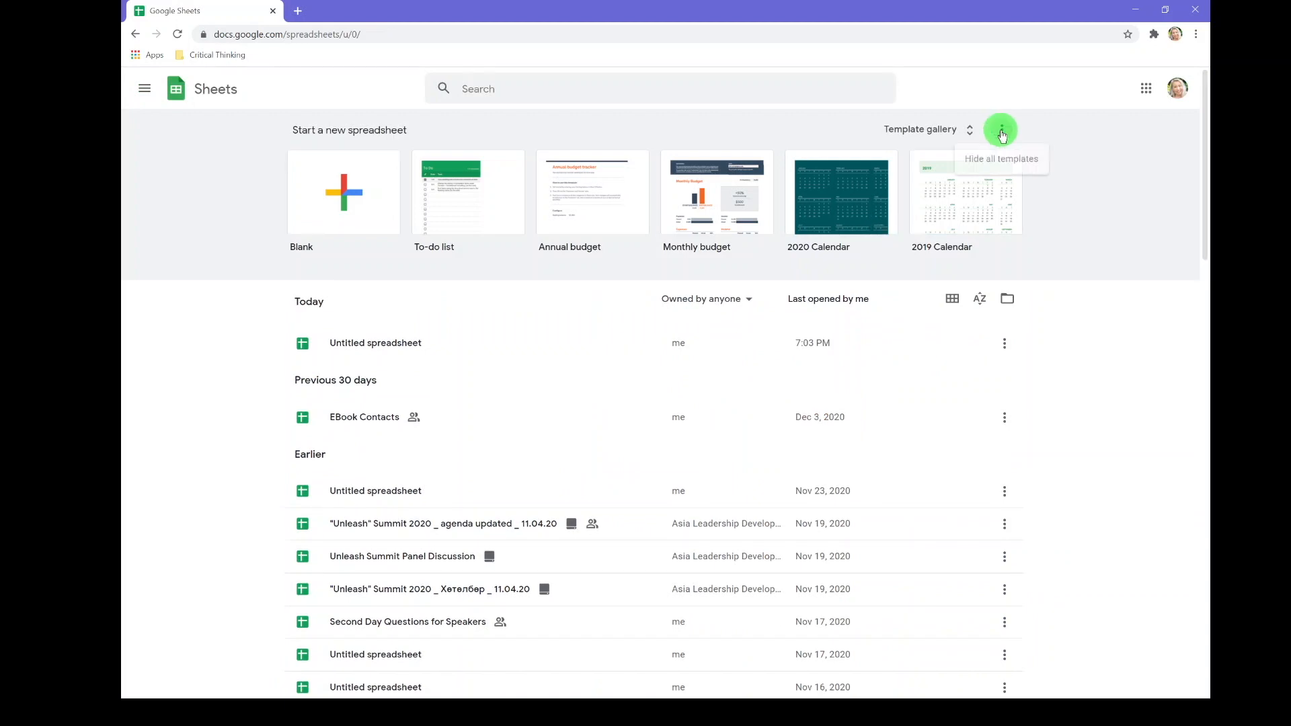
click(1020, 162)
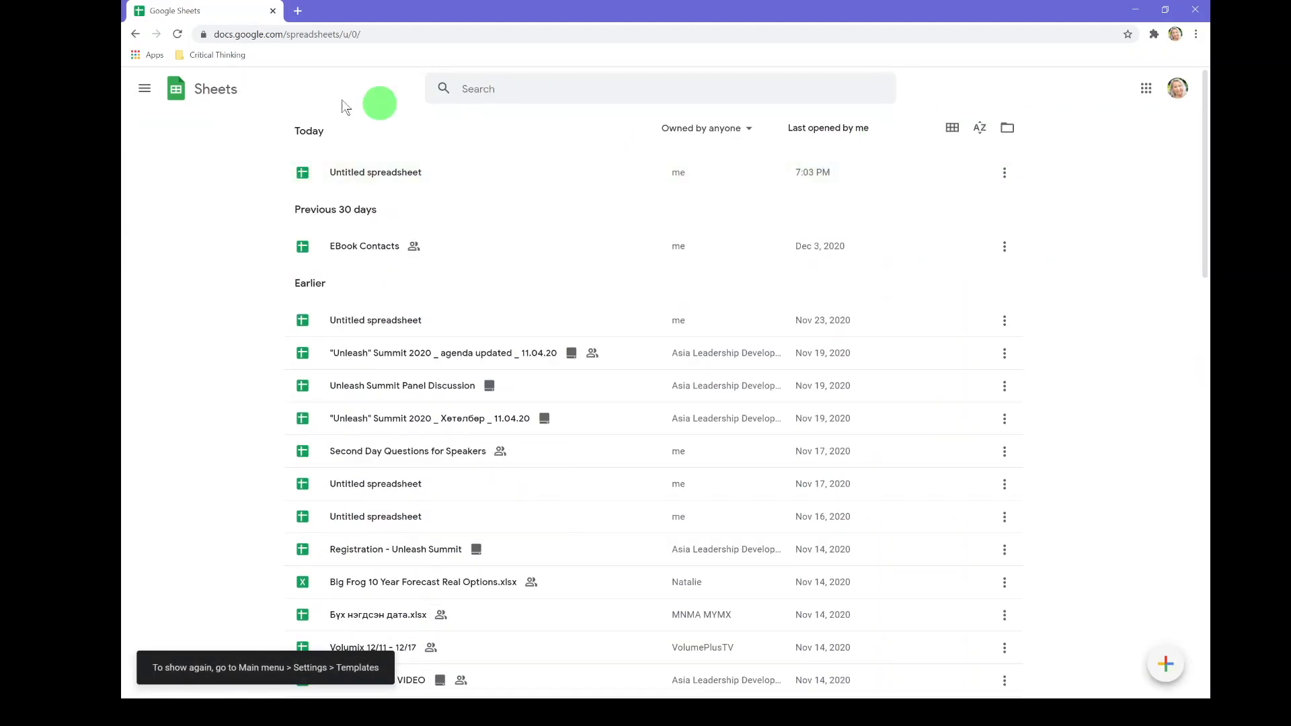
click(147, 91)
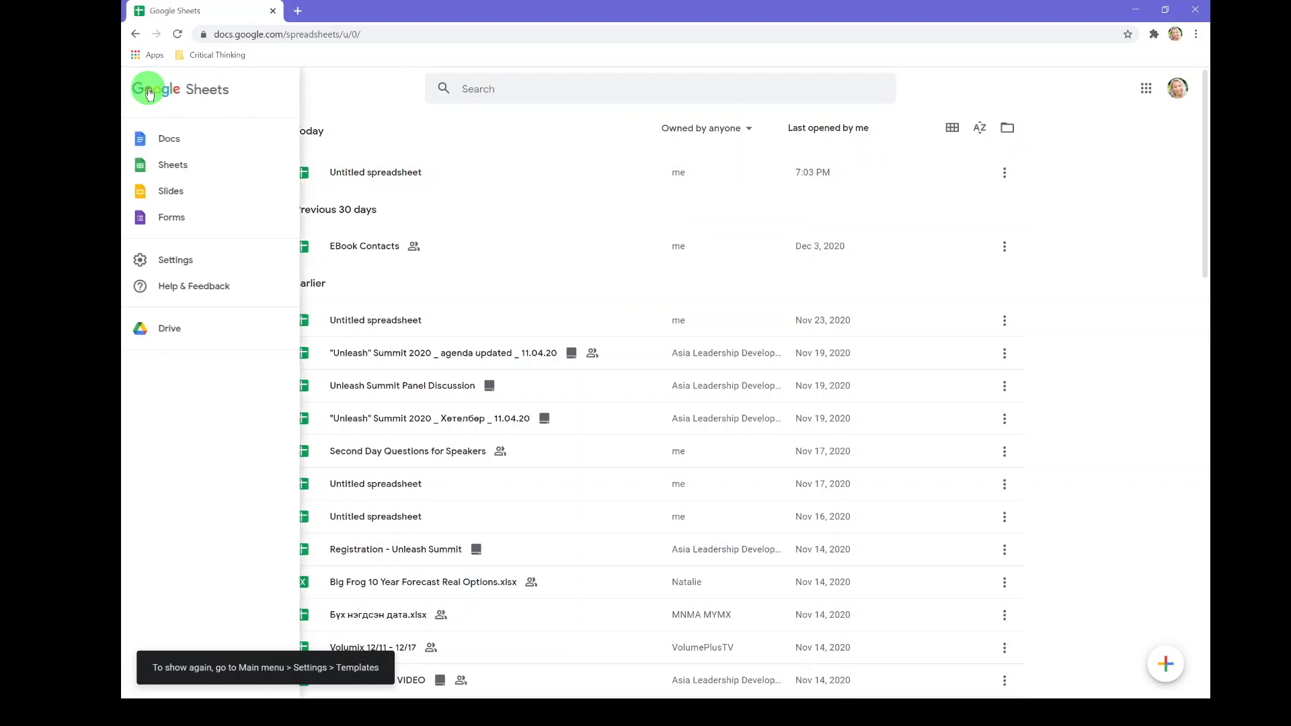
click(183, 264)
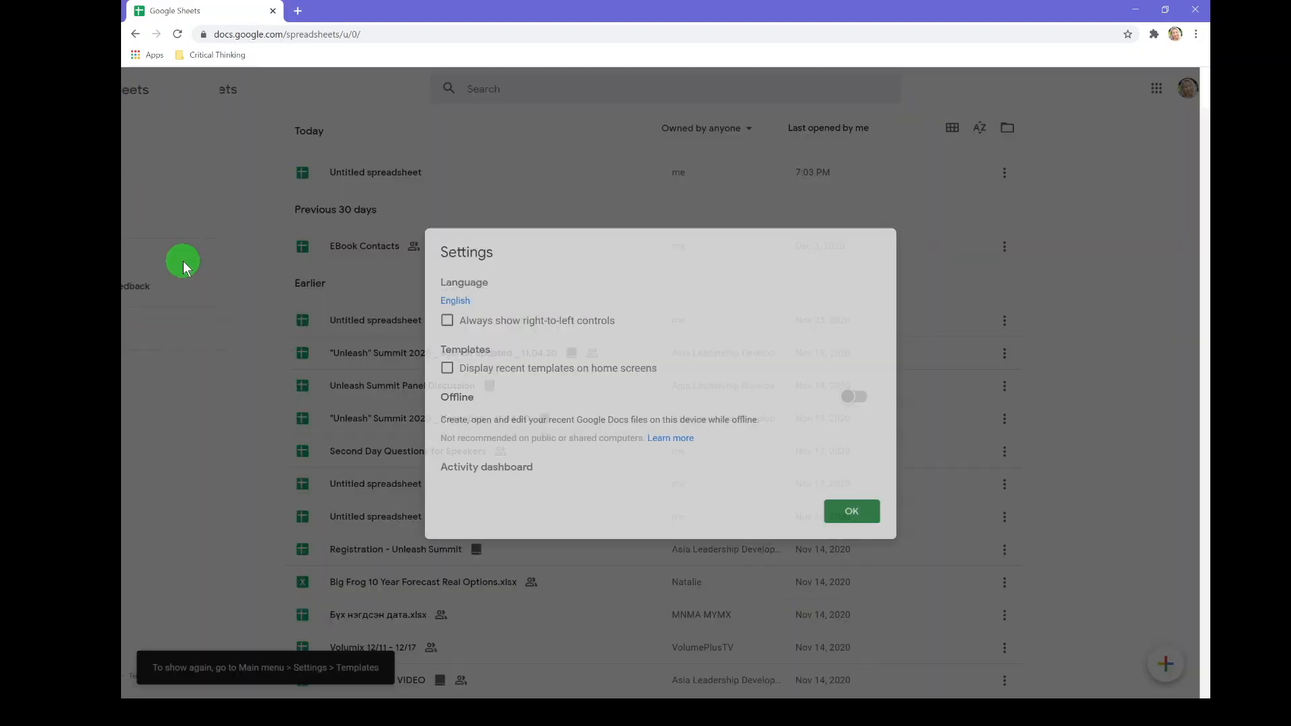
click(447, 368)
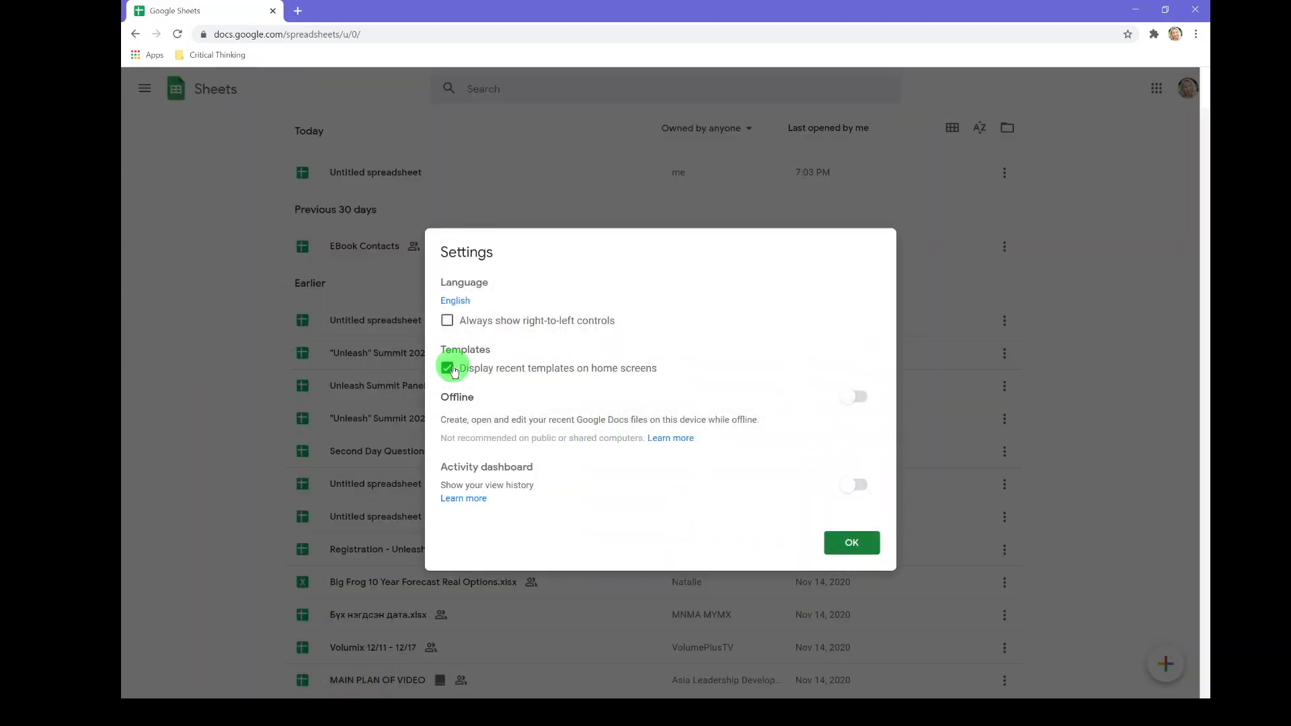
click(863, 552)
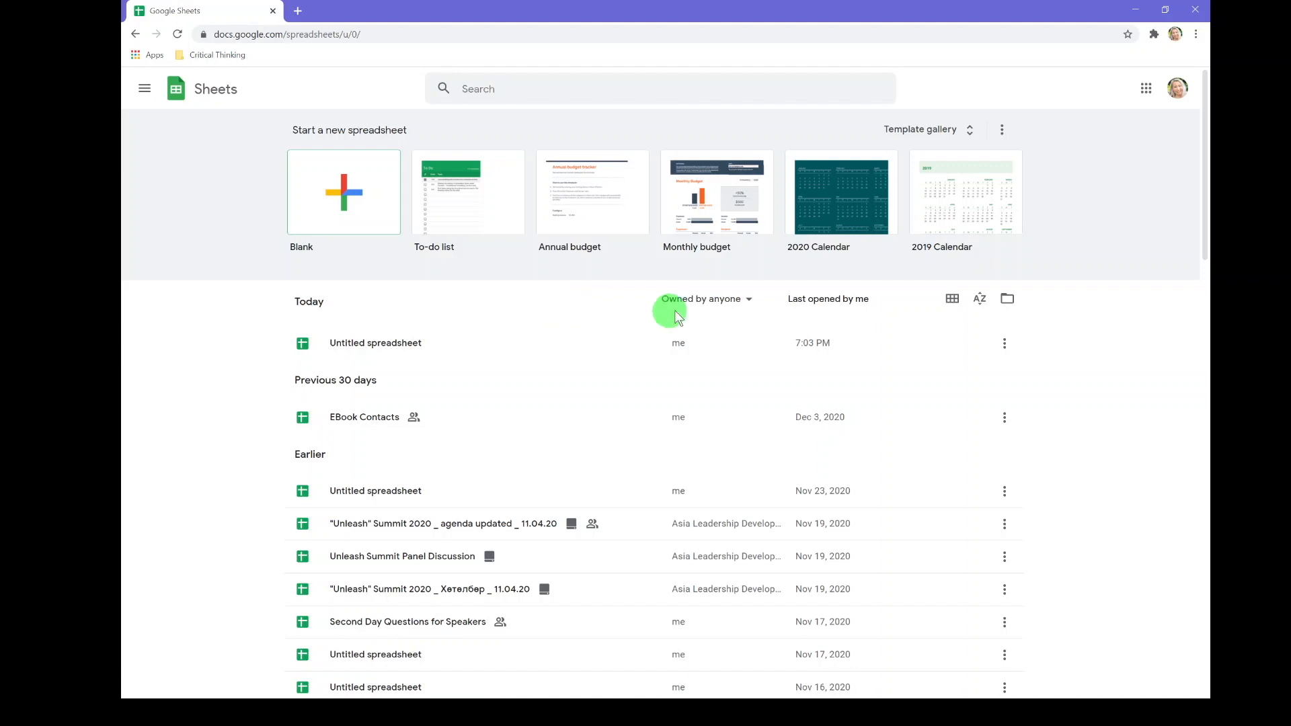
Step: Examine the ownership filter, the grid and list layouts, and the sorting options of the recent spreadsheets
click(749, 303)
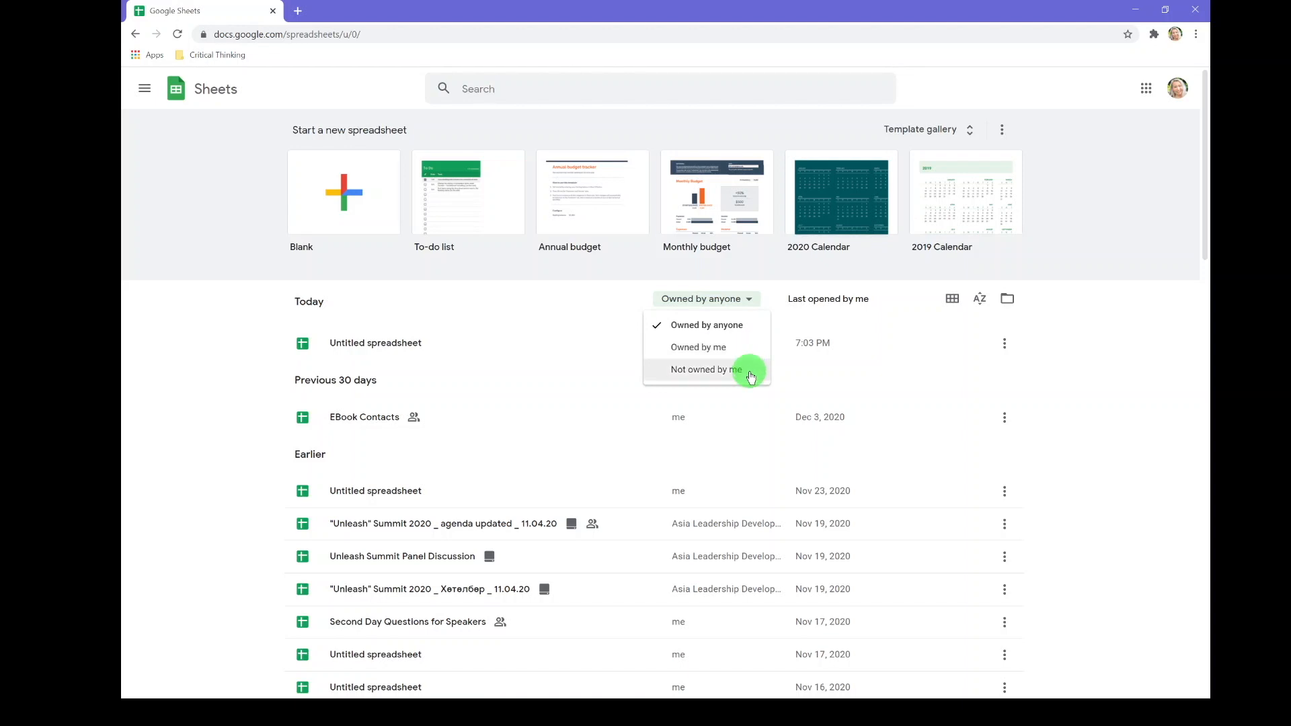
click(880, 299)
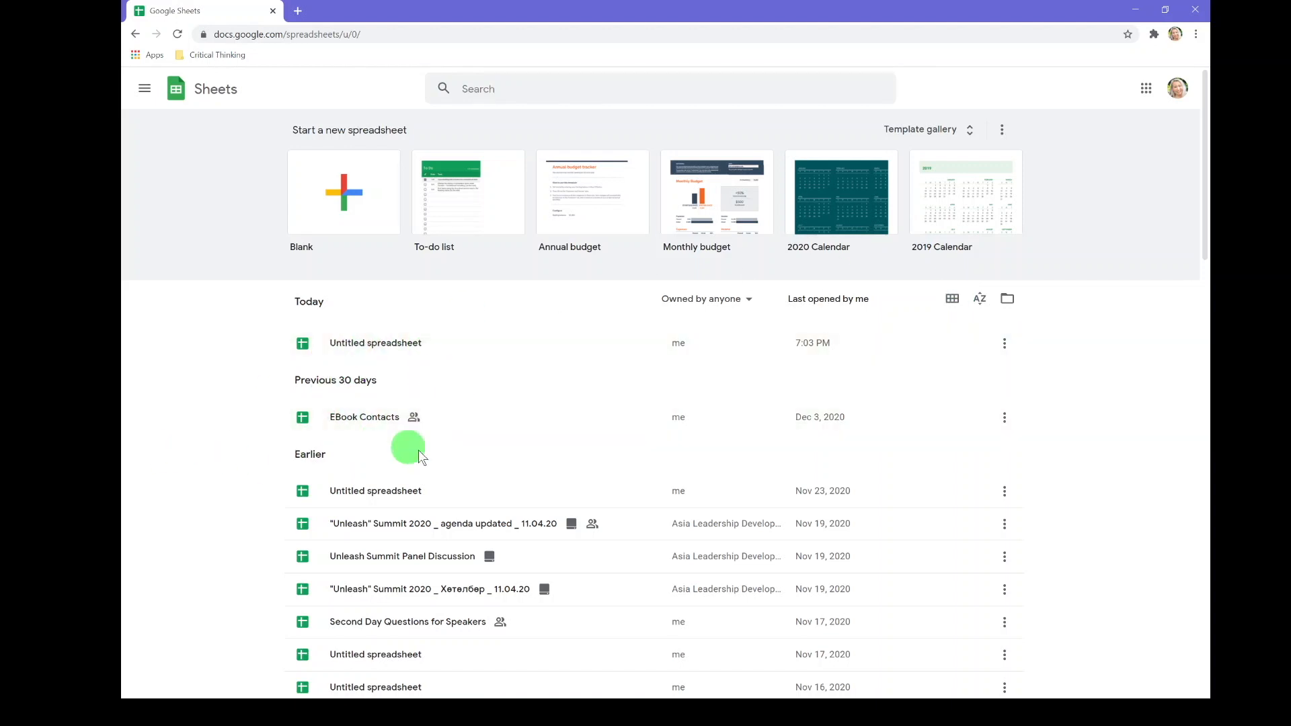
click(964, 301)
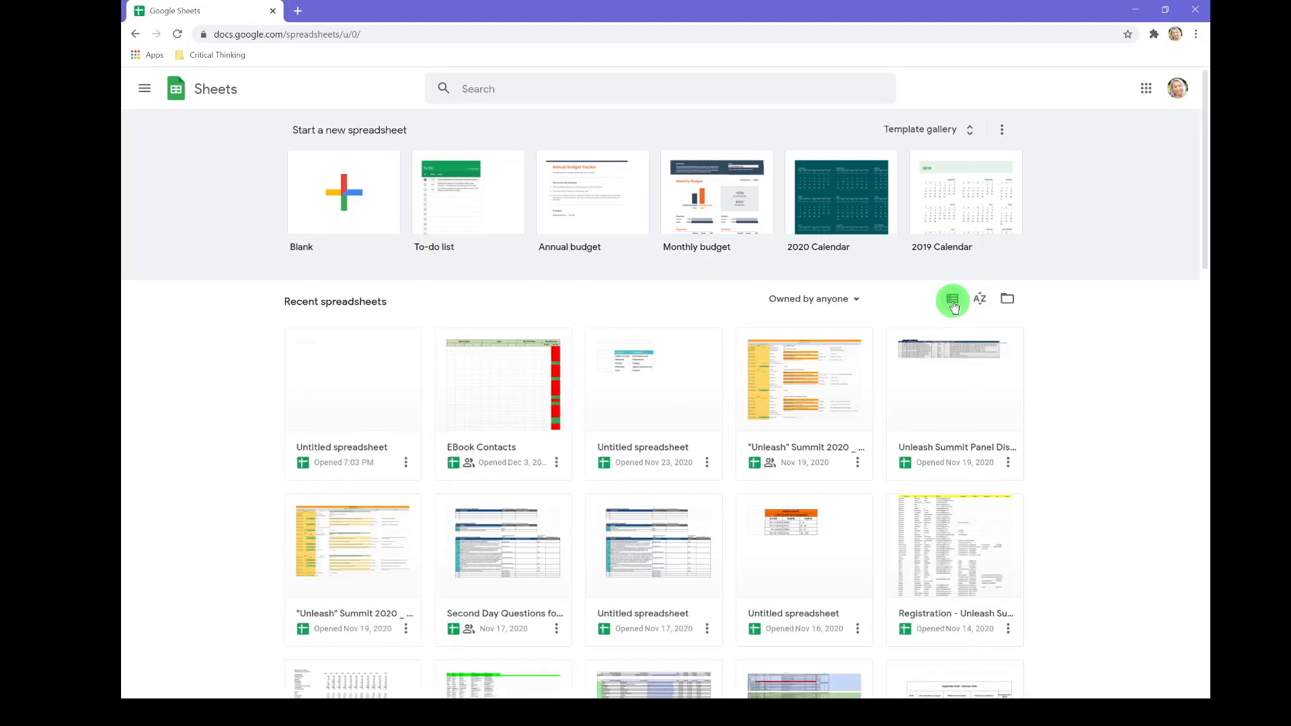
click(954, 306)
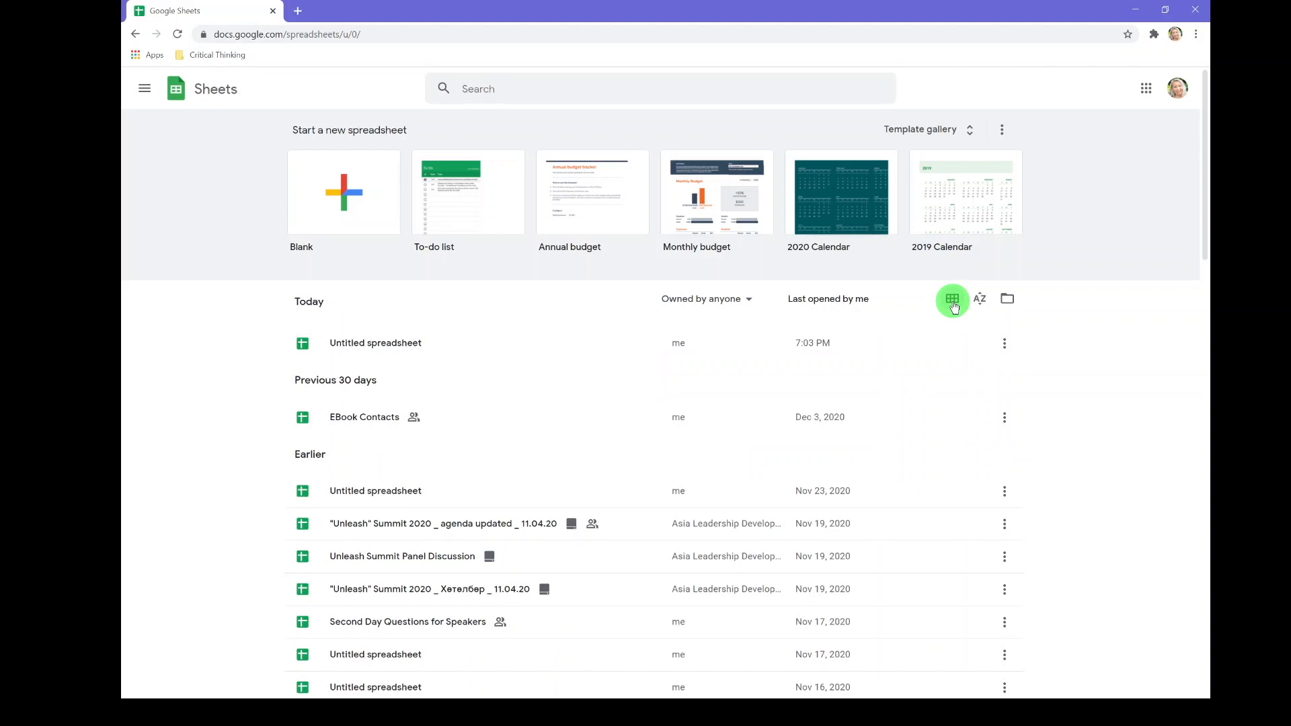
click(980, 298)
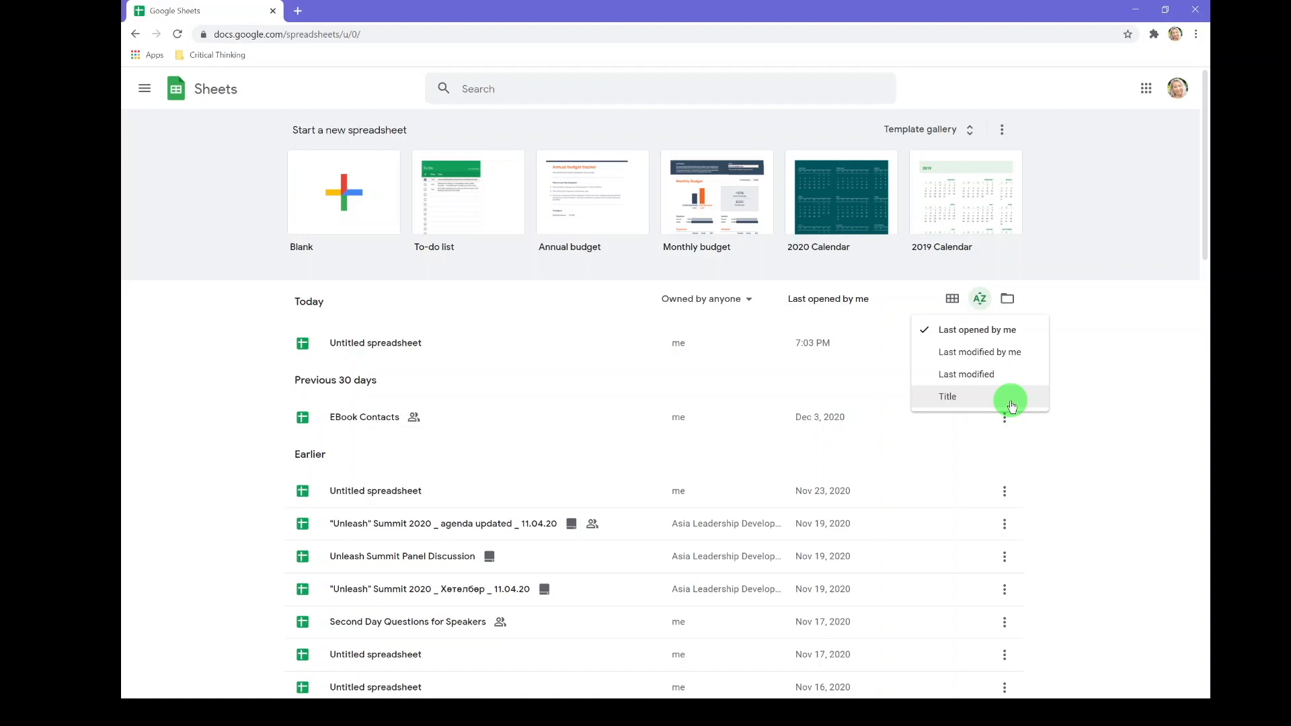
Step: Examine the sources for opening an existing file, including starred files and uploading from the device, and close the file picker
click(1014, 302)
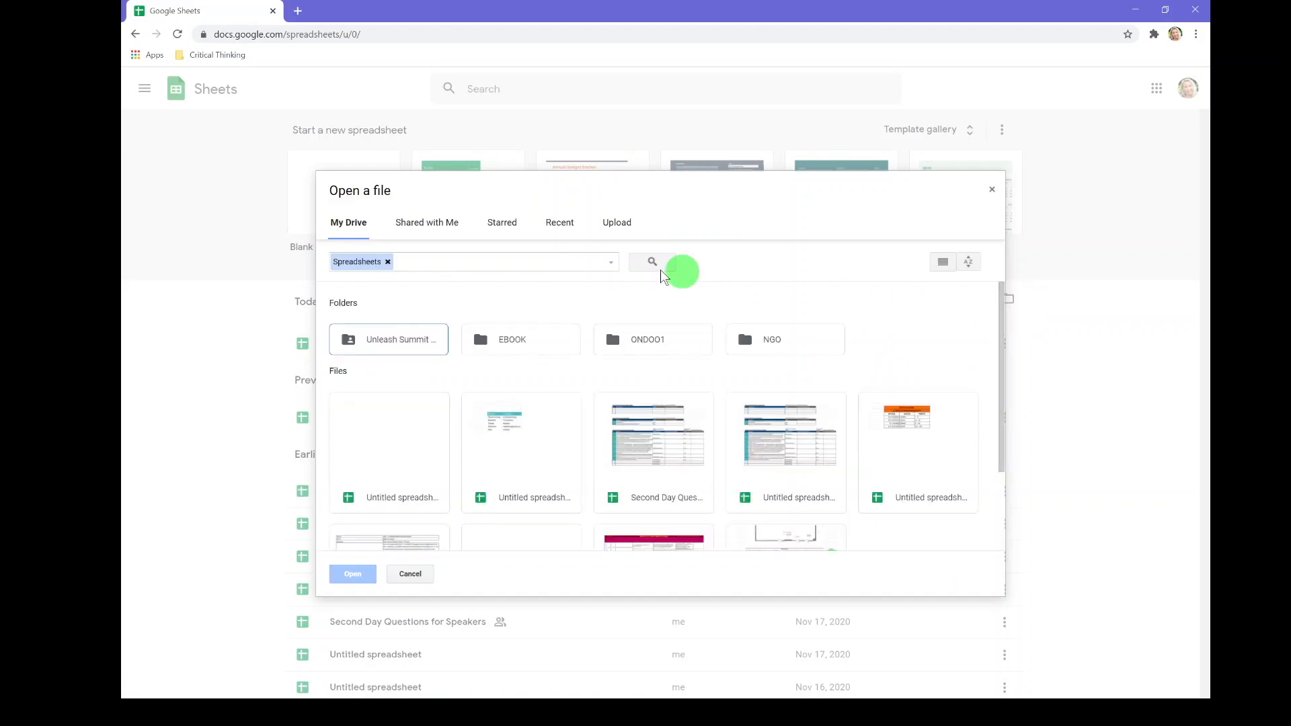
click(437, 237)
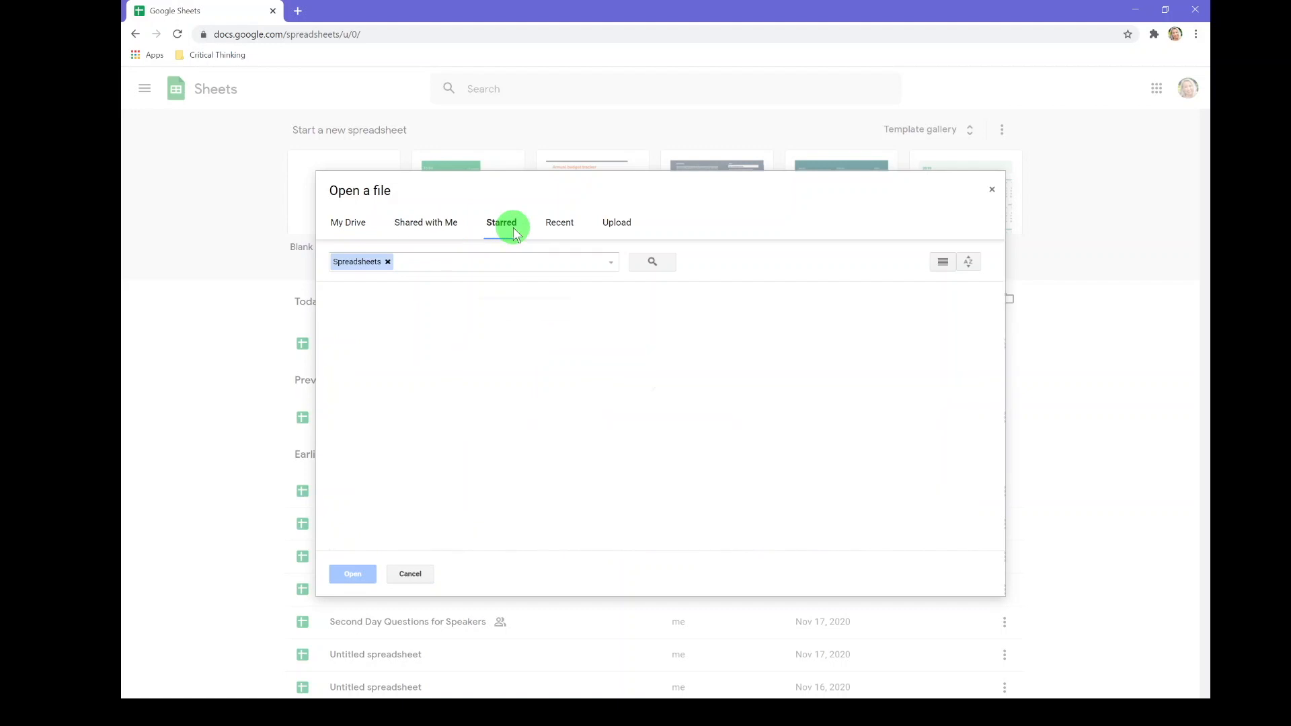
click(562, 230)
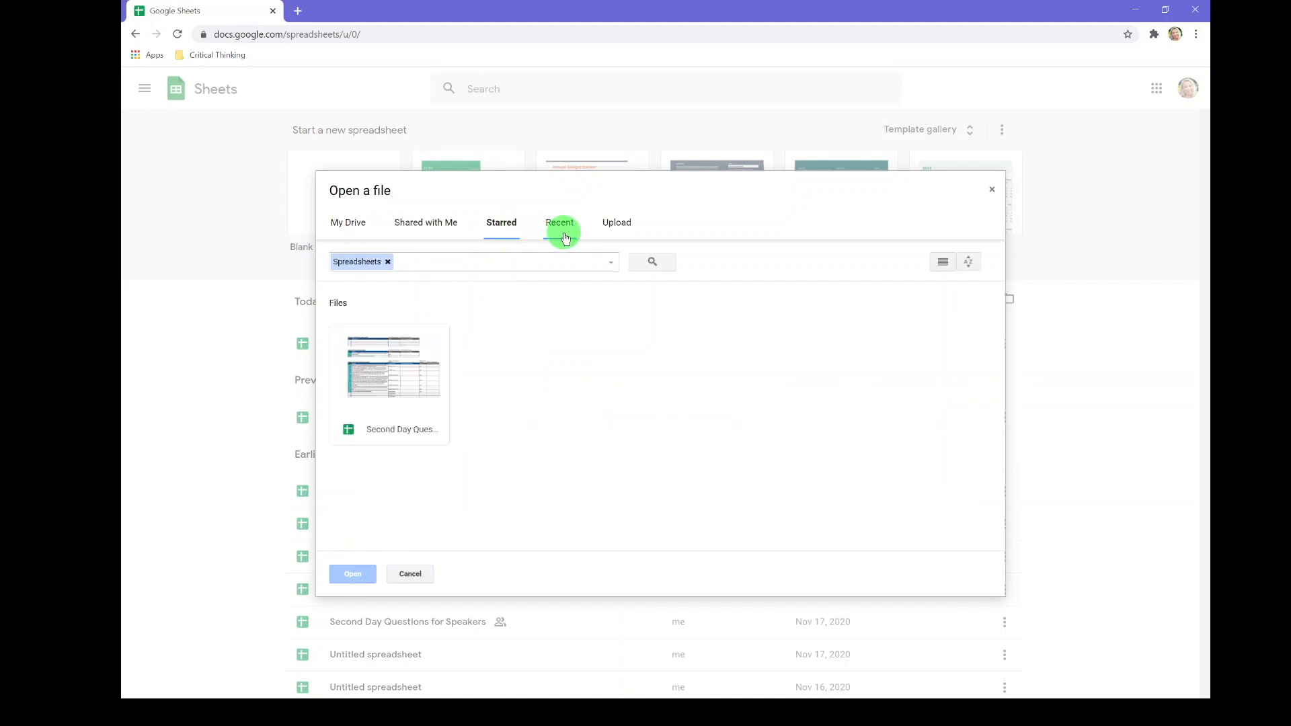
click(616, 227)
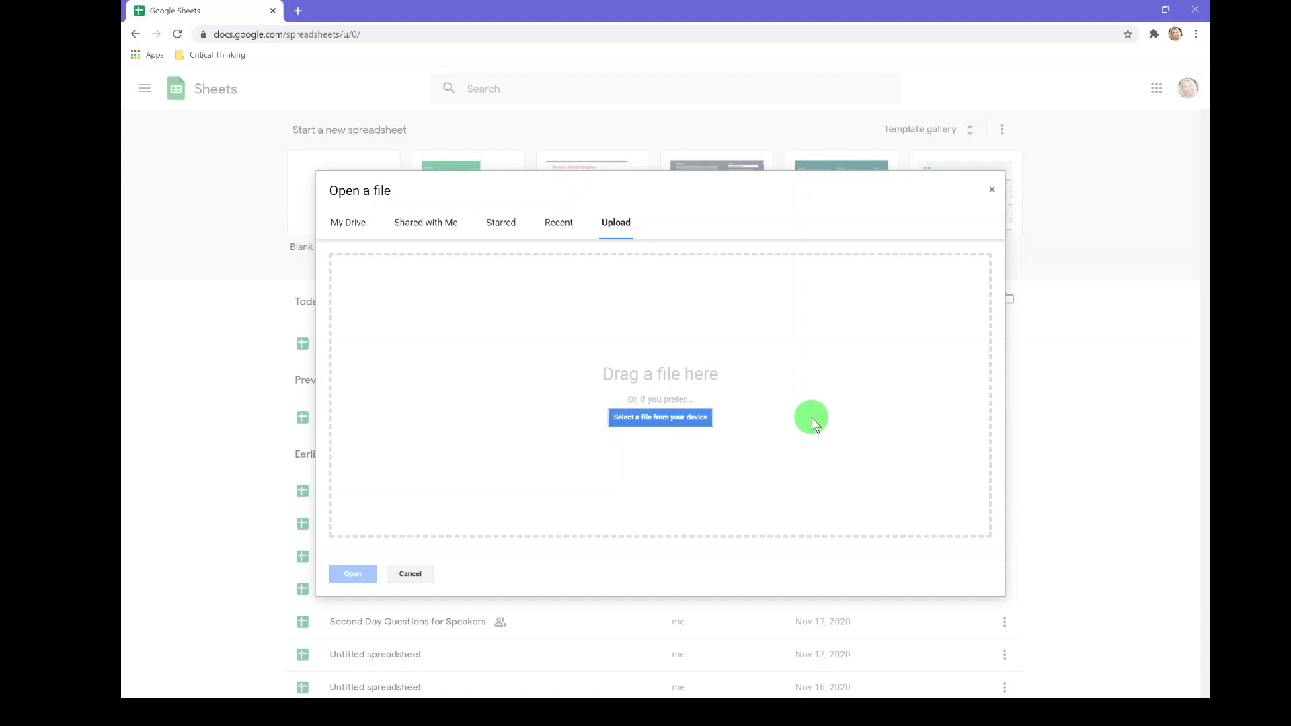
click(990, 196)
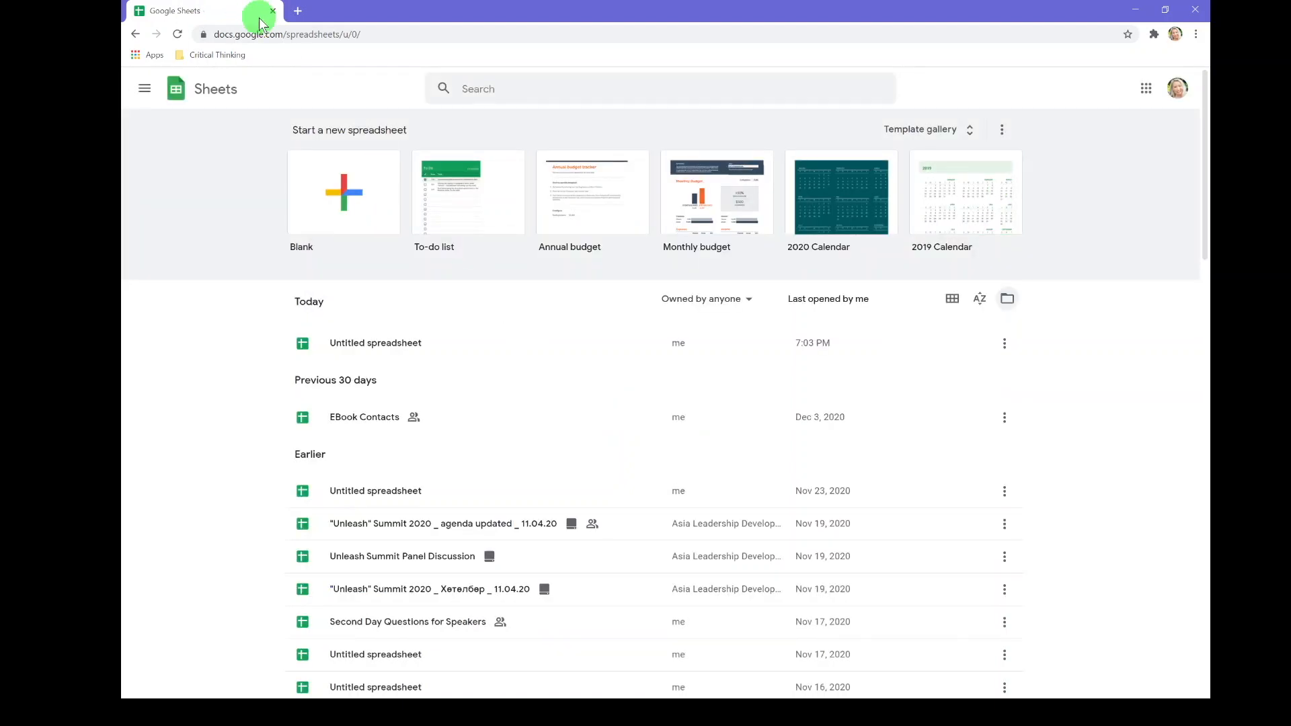
Step: Create a new blank spreadsheet in a separate browser tab using the address sheets.new
click(298, 10)
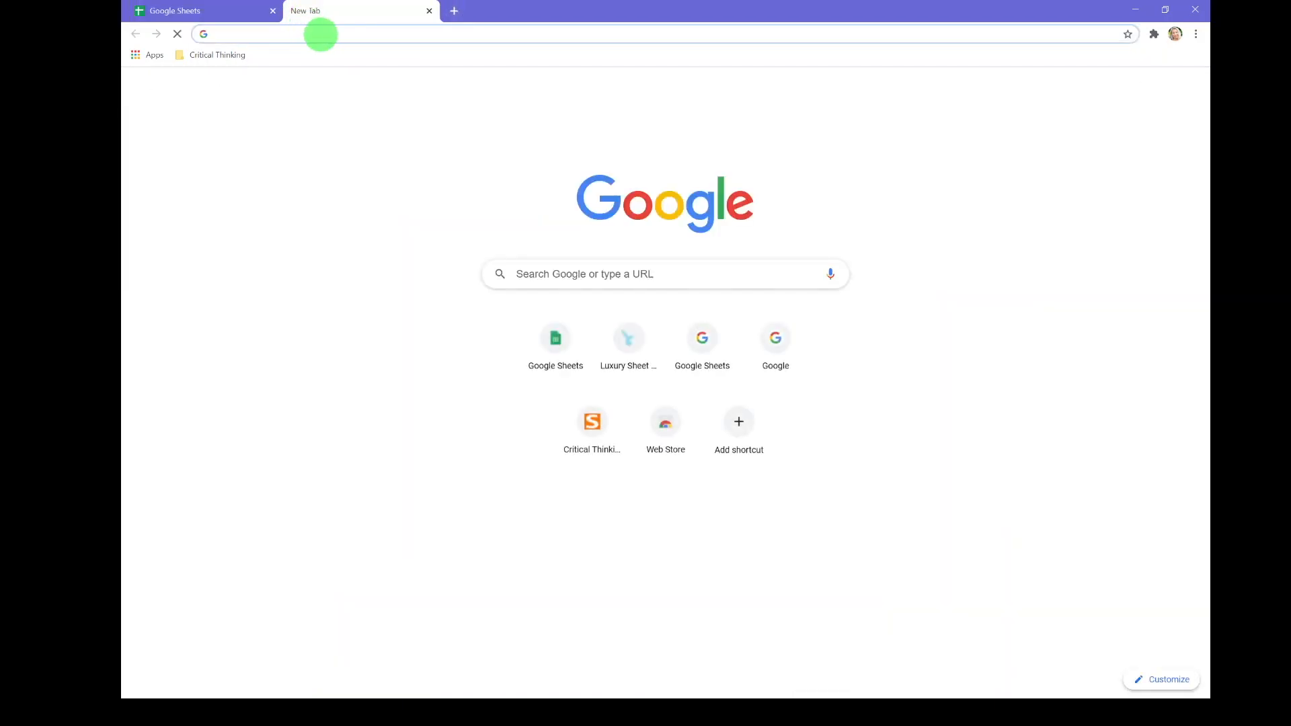
click(321, 35)
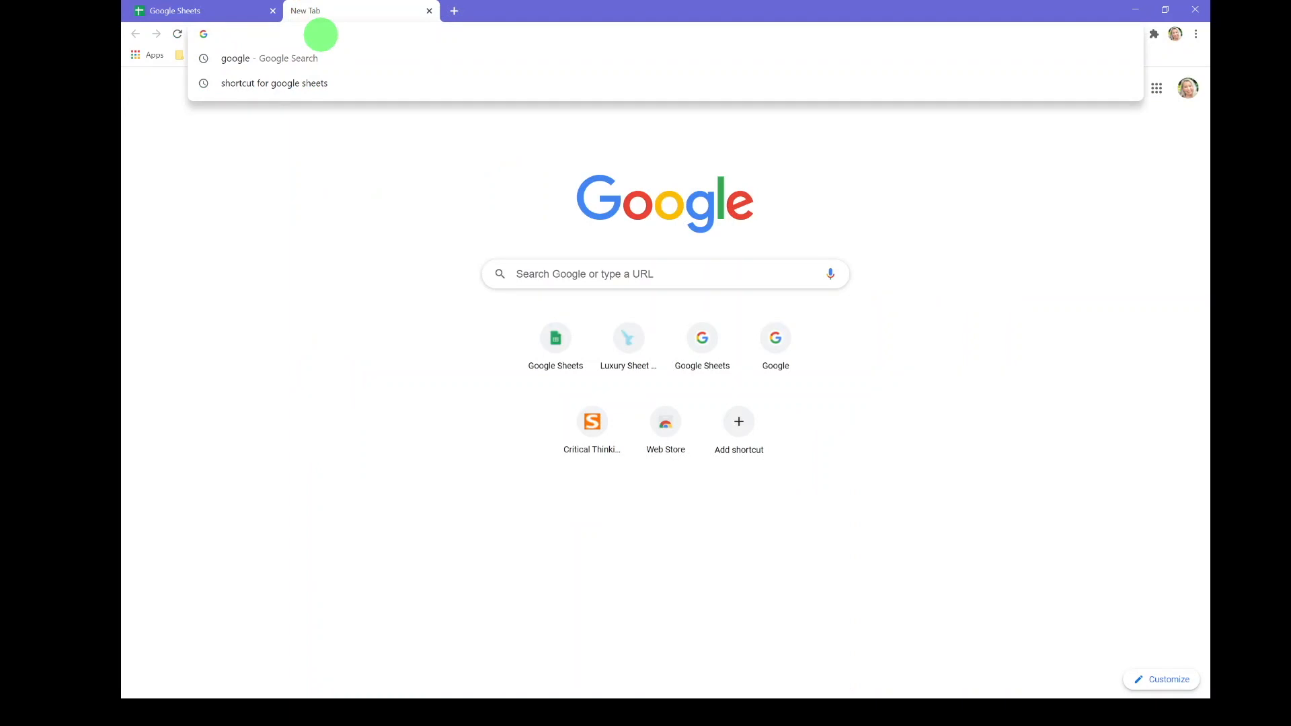
text(sheets)
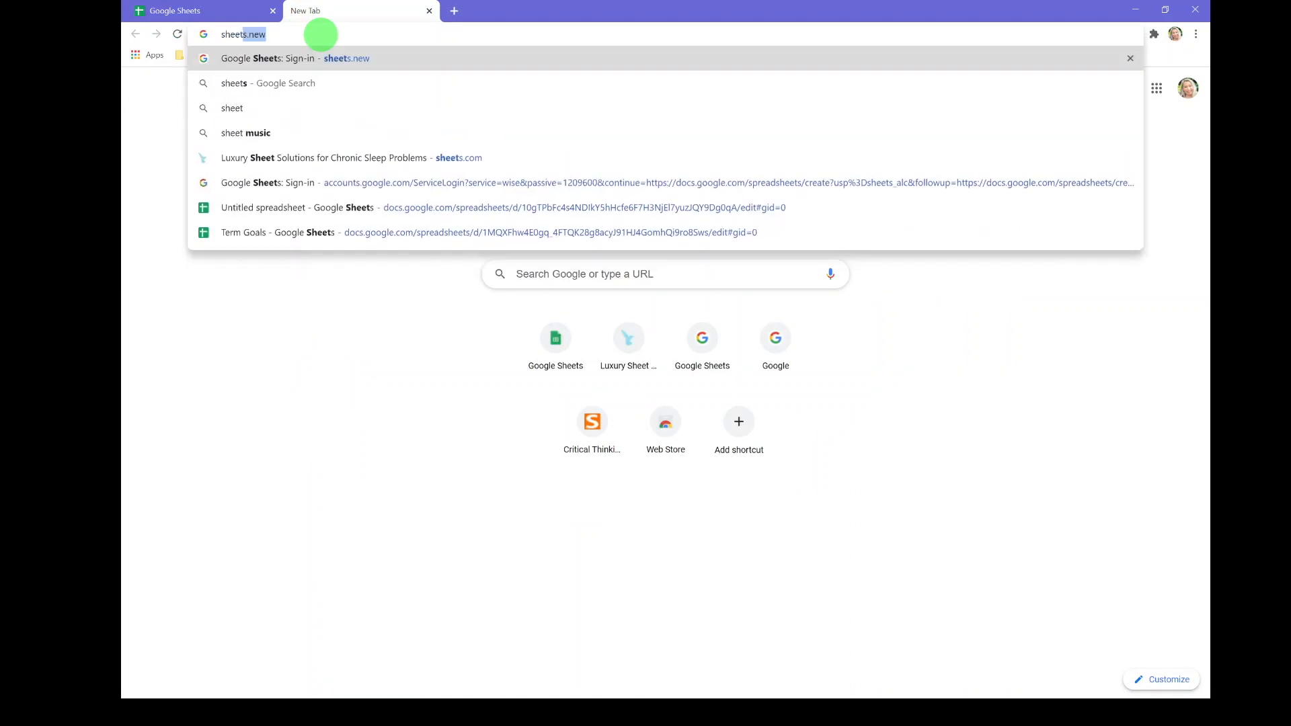
text(.new)
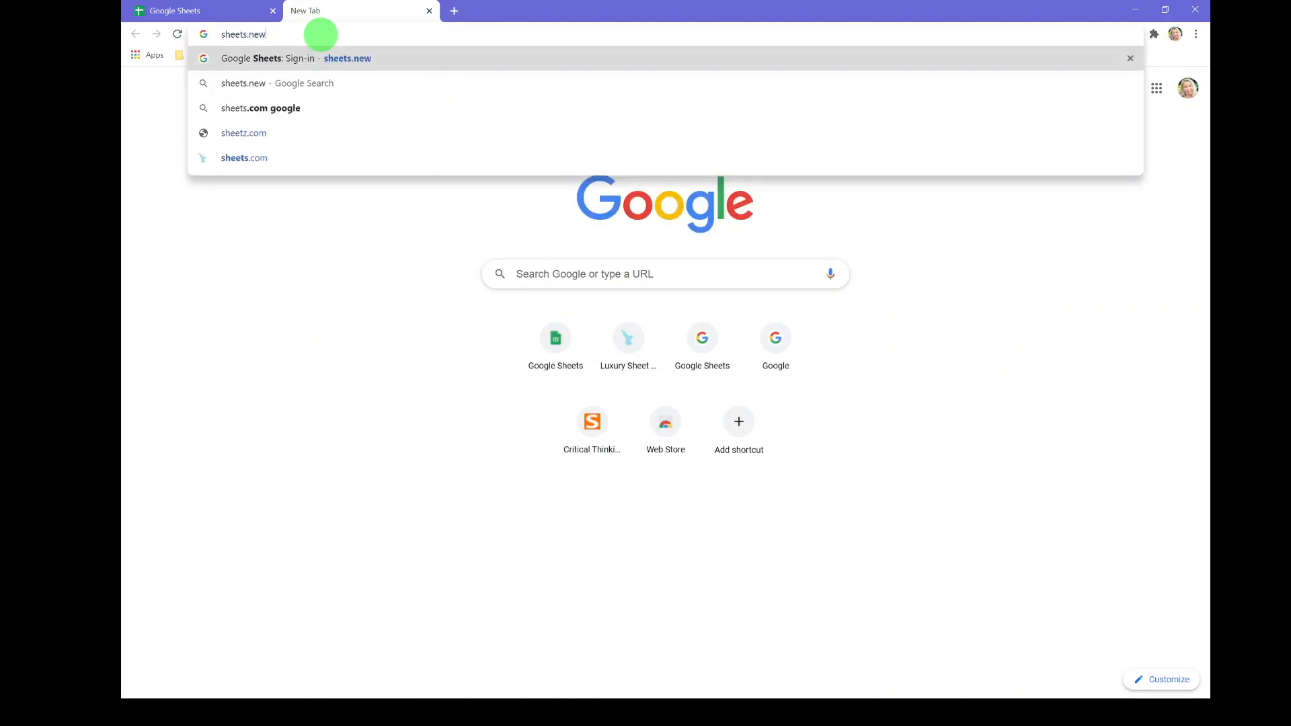
key(Return)
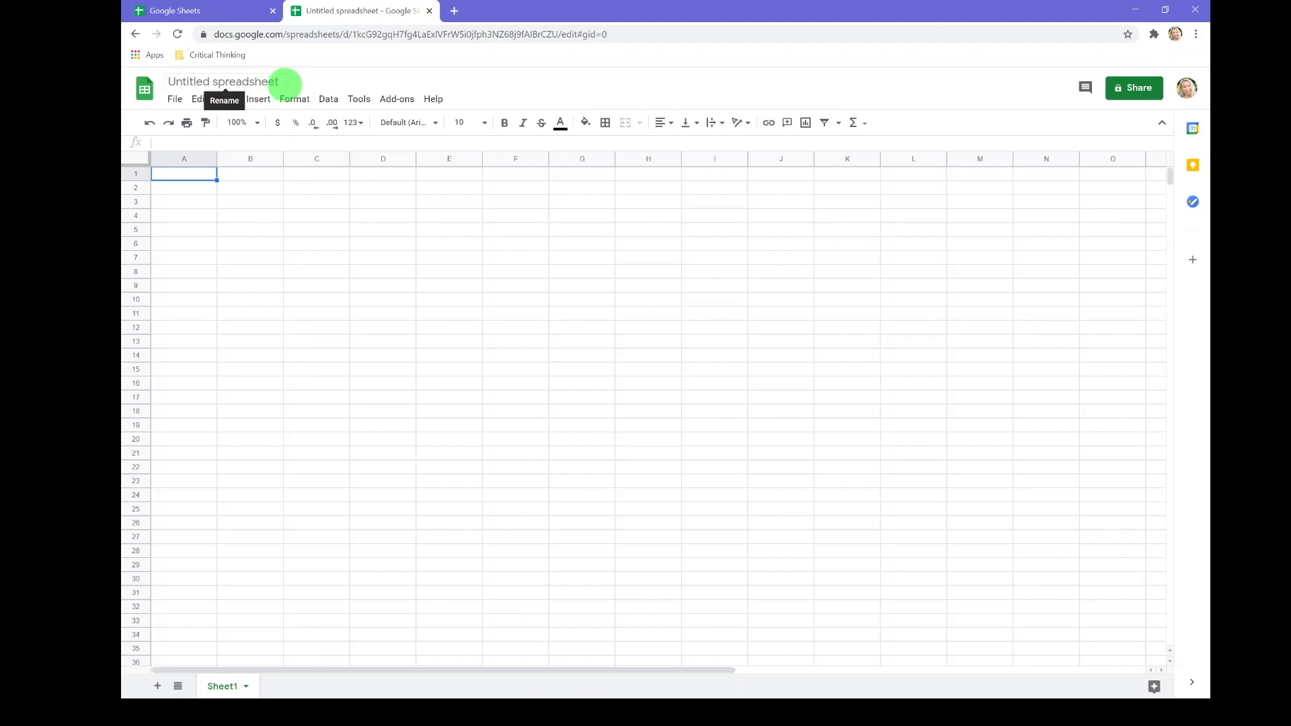
Step: Rename the untitled spreadsheet as Kherhen
click(283, 81)
key(BackSpace)
text(Kherhen)
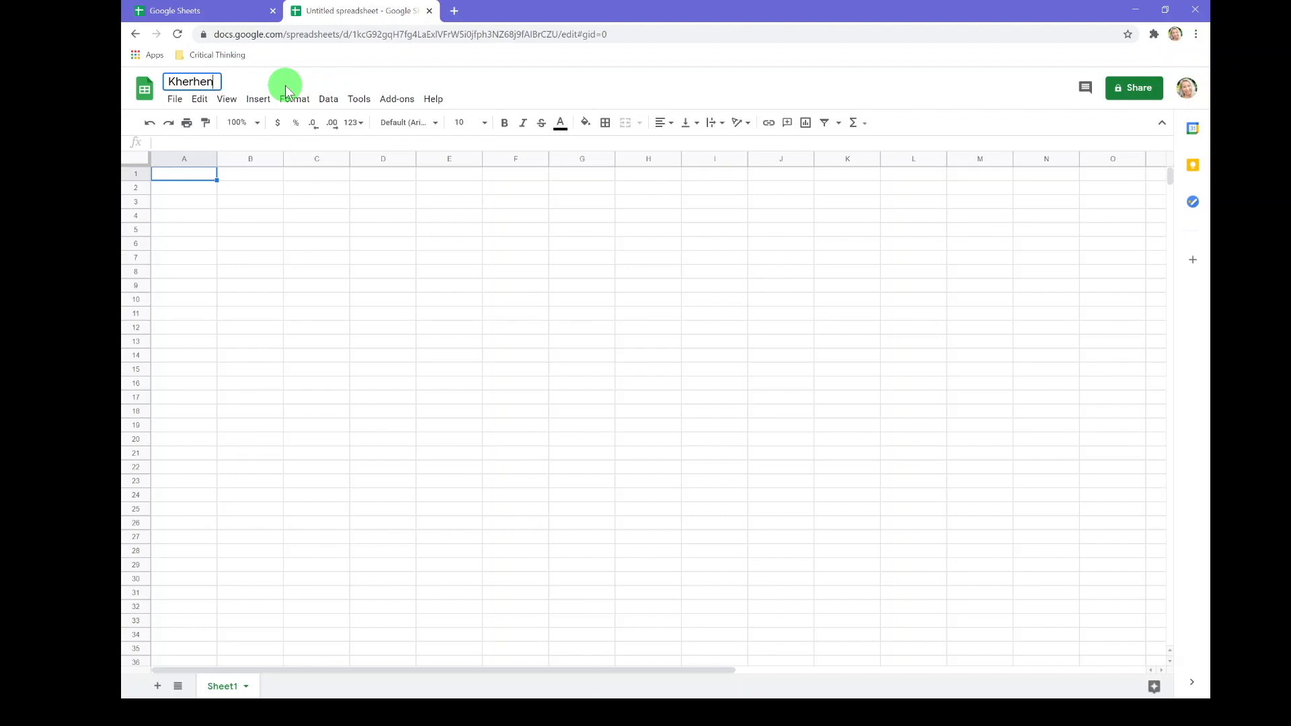
click(278, 214)
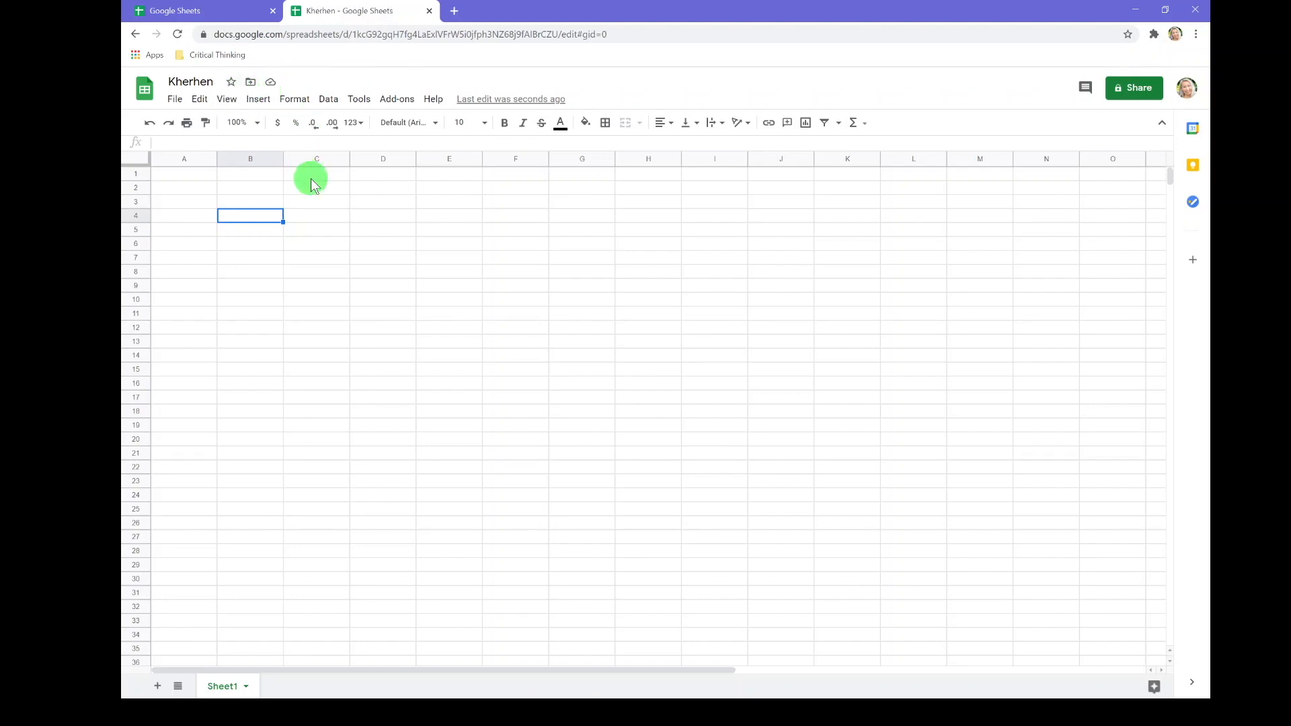
Step: Examine the My Drive folders available for moving the spreadsheet and the new-folder option, and close the folder picker
click(253, 82)
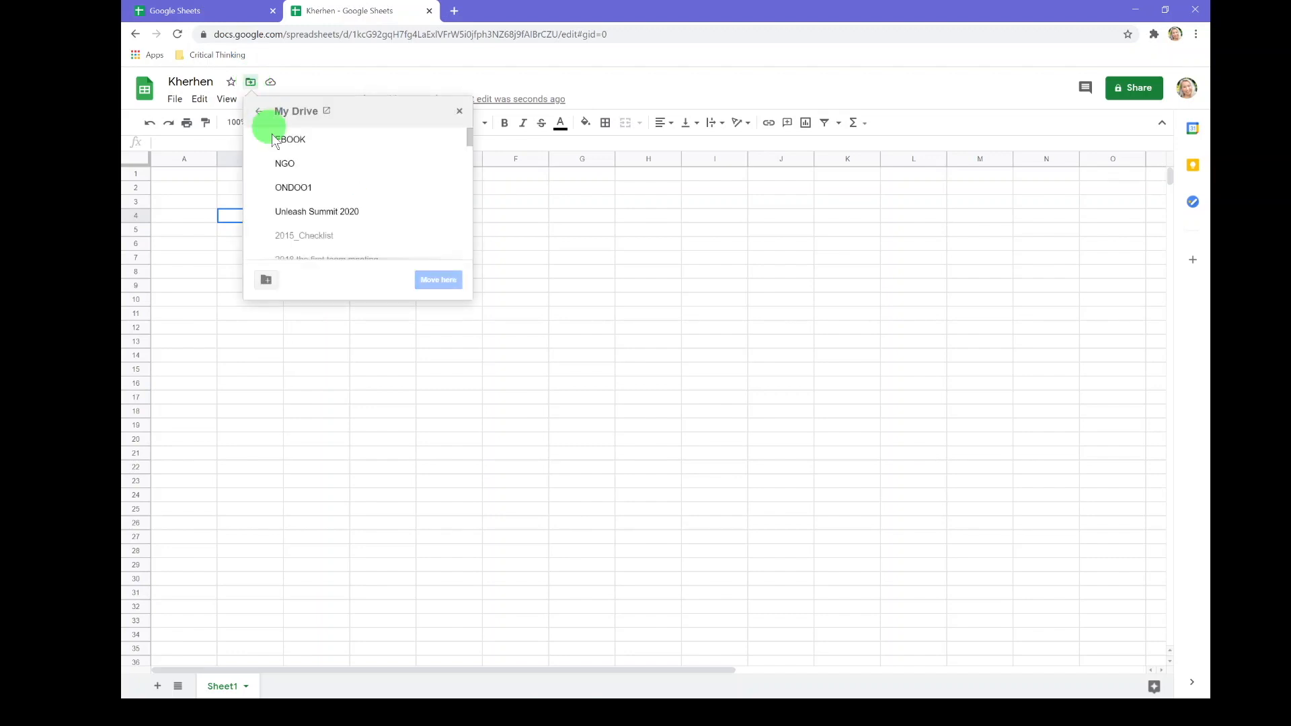
scroll(388, 195, down, 2)
scroll(388, 195, up, 2)
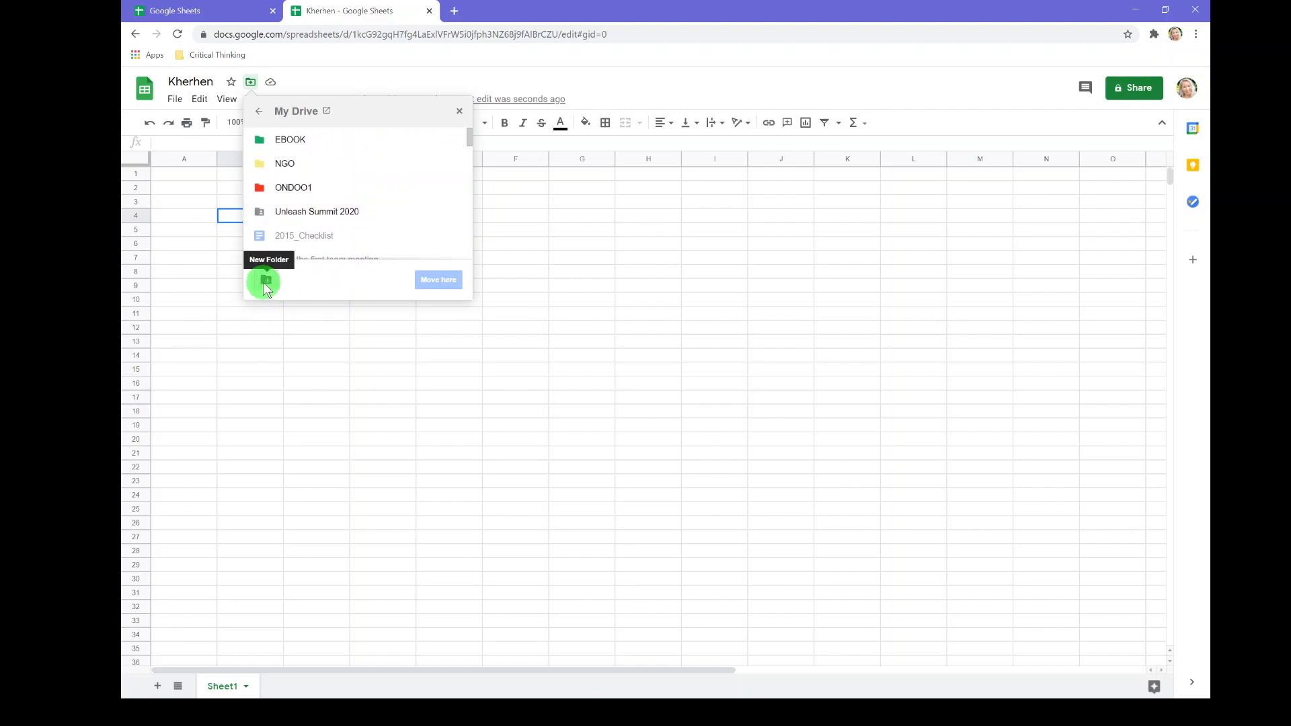
click(459, 111)
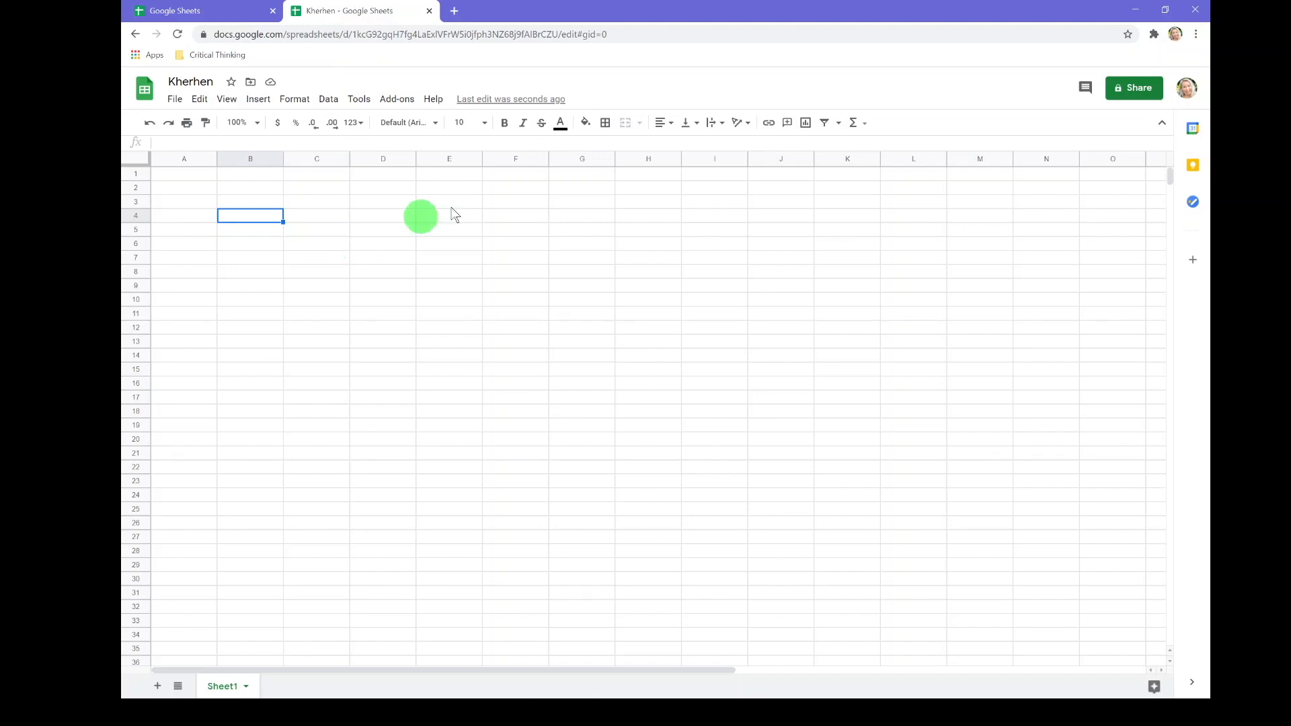
Step: Examine the spreadsheet's file options, including the choices for emailing and downloading it, and close the list
click(175, 107)
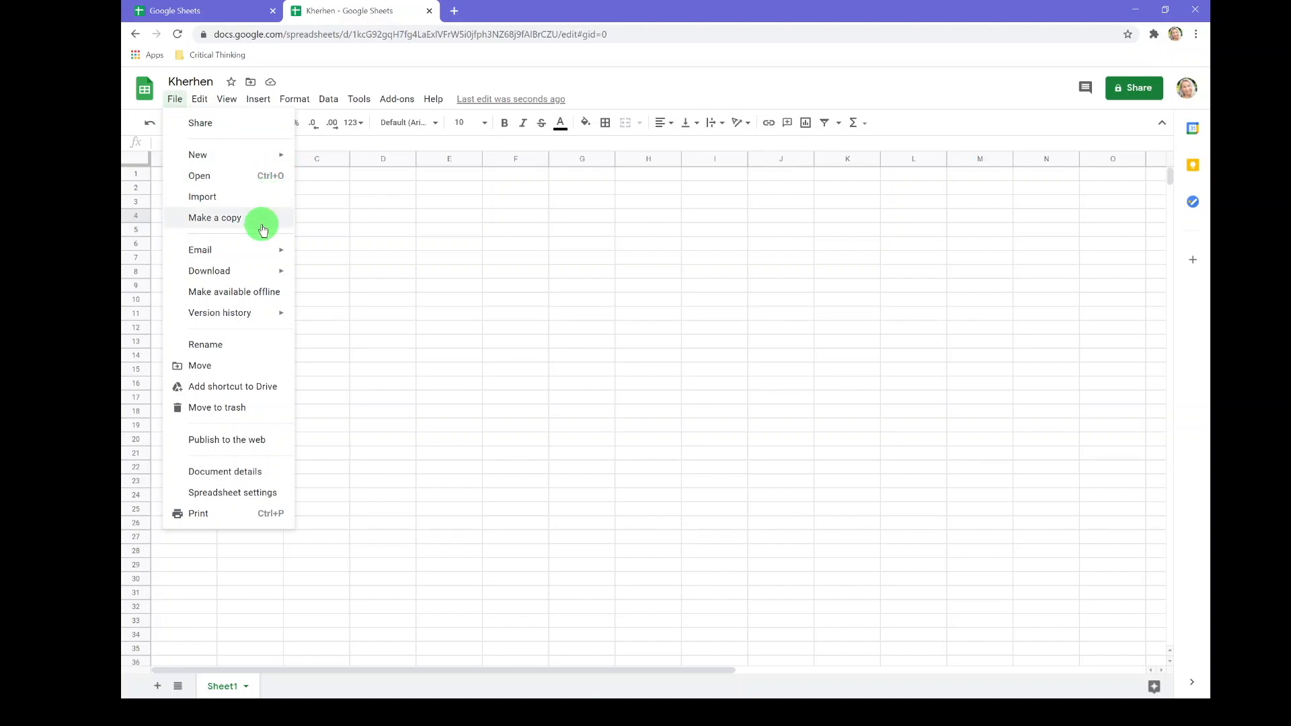
mouse_move(259, 254)
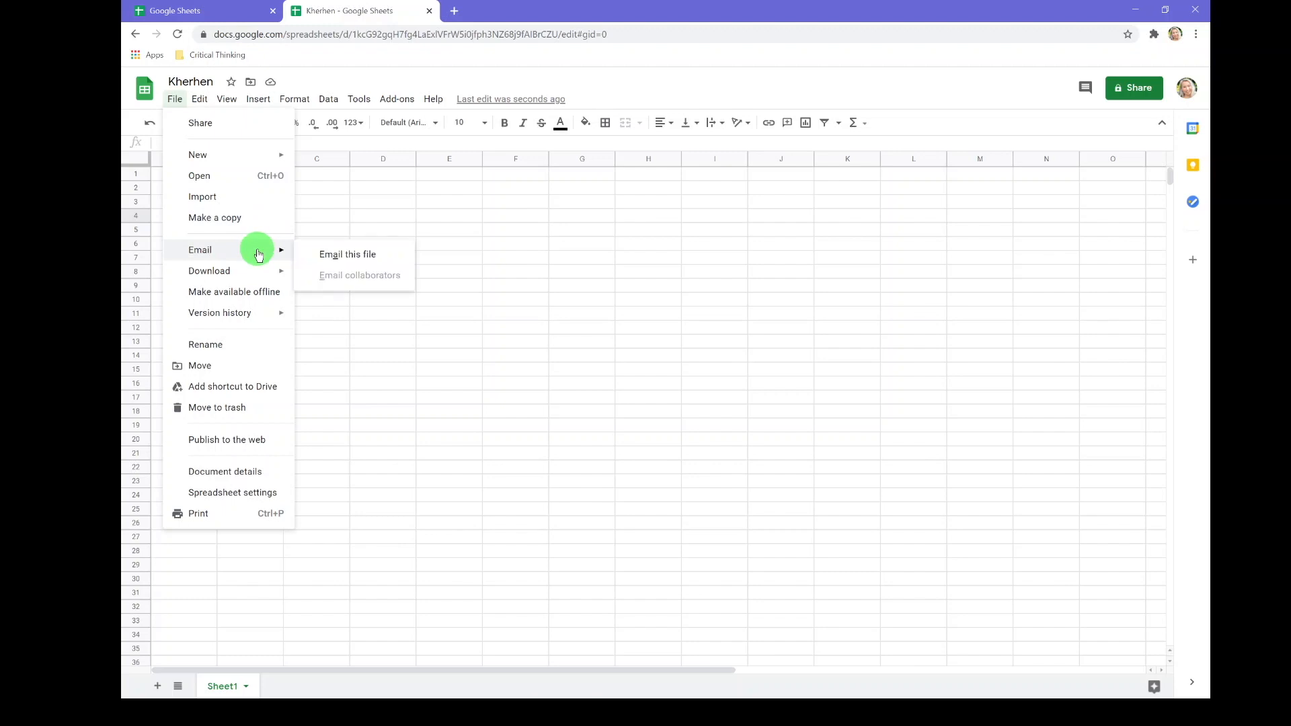
mouse_move(257, 281)
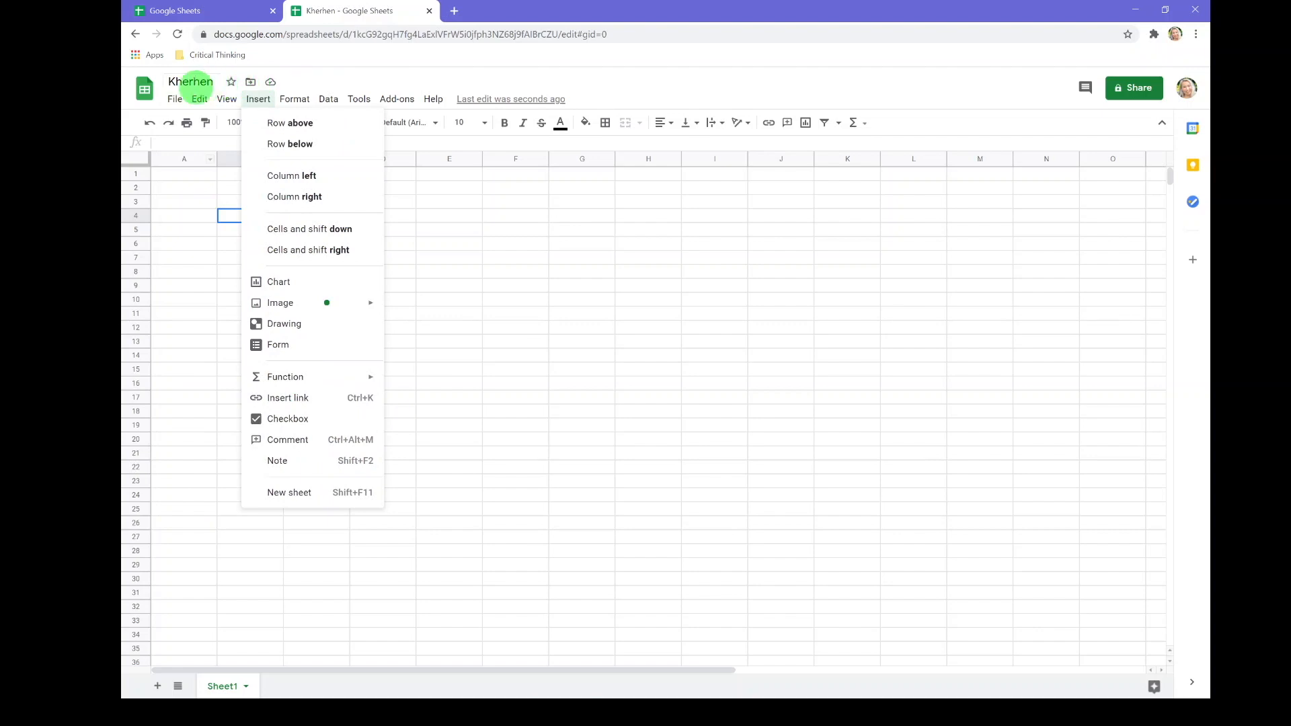
click(175, 101)
click(175, 101)
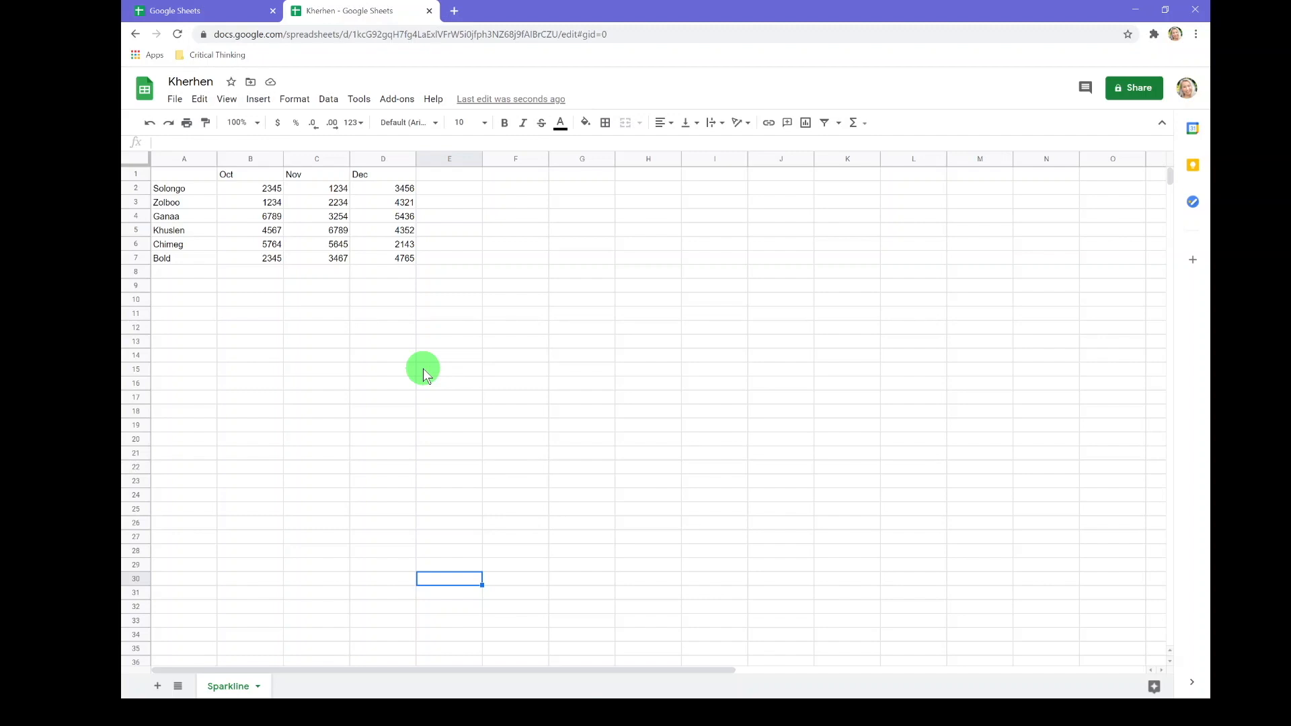
Step: Center the month headers Oct, Nov and Dec in cells B1:D1 horizontally
key(XF86MonBrightnessDown)
click(195, 196)
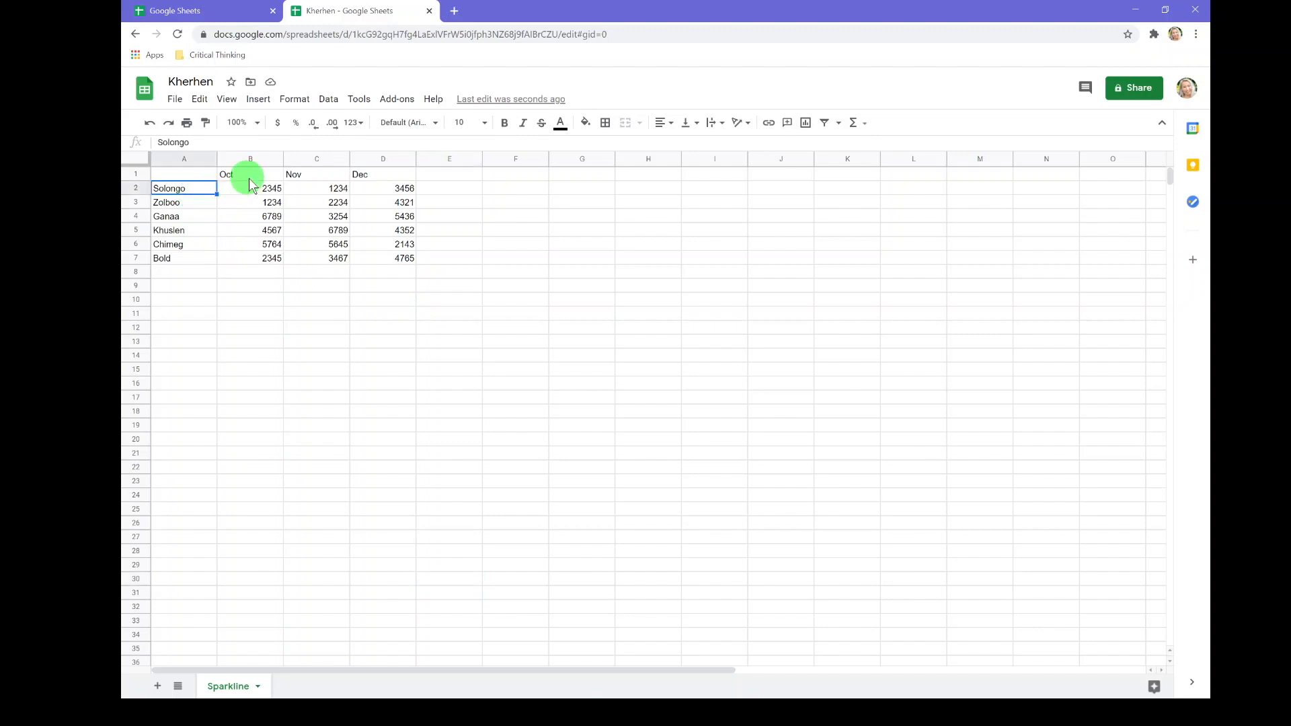
drag(243, 179, 385, 170)
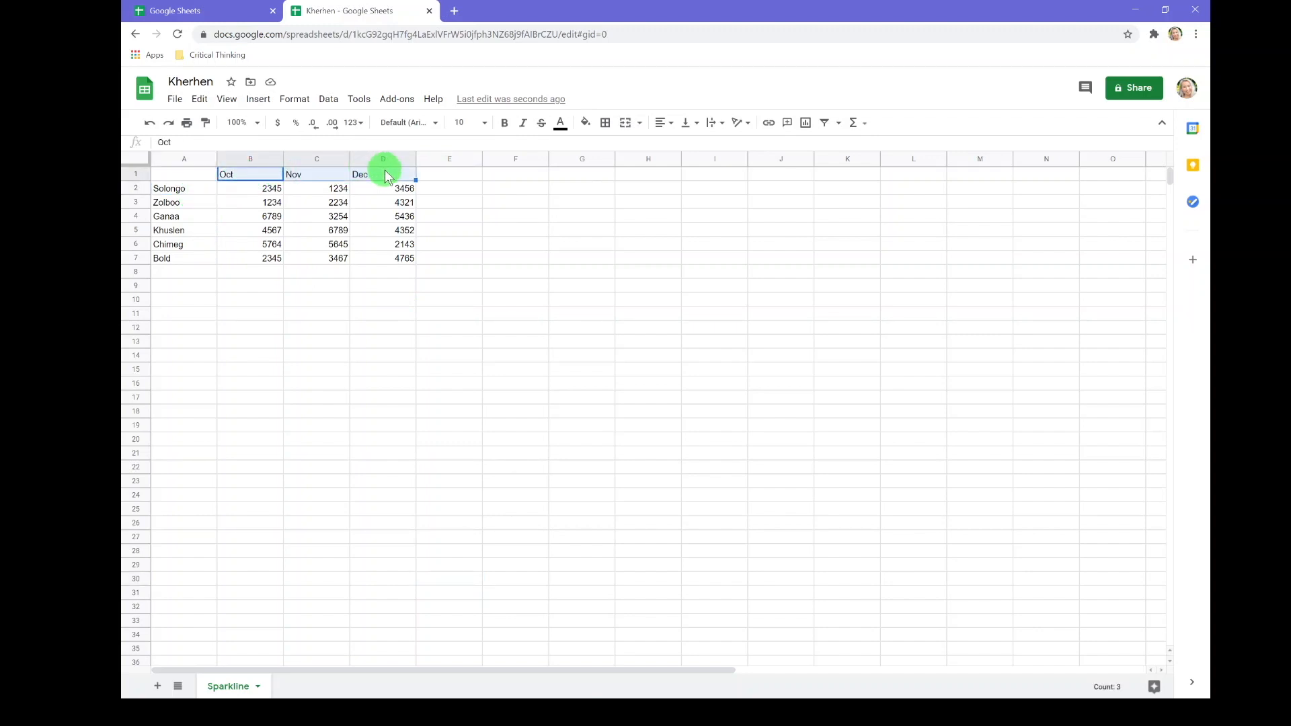
click(670, 128)
click(678, 154)
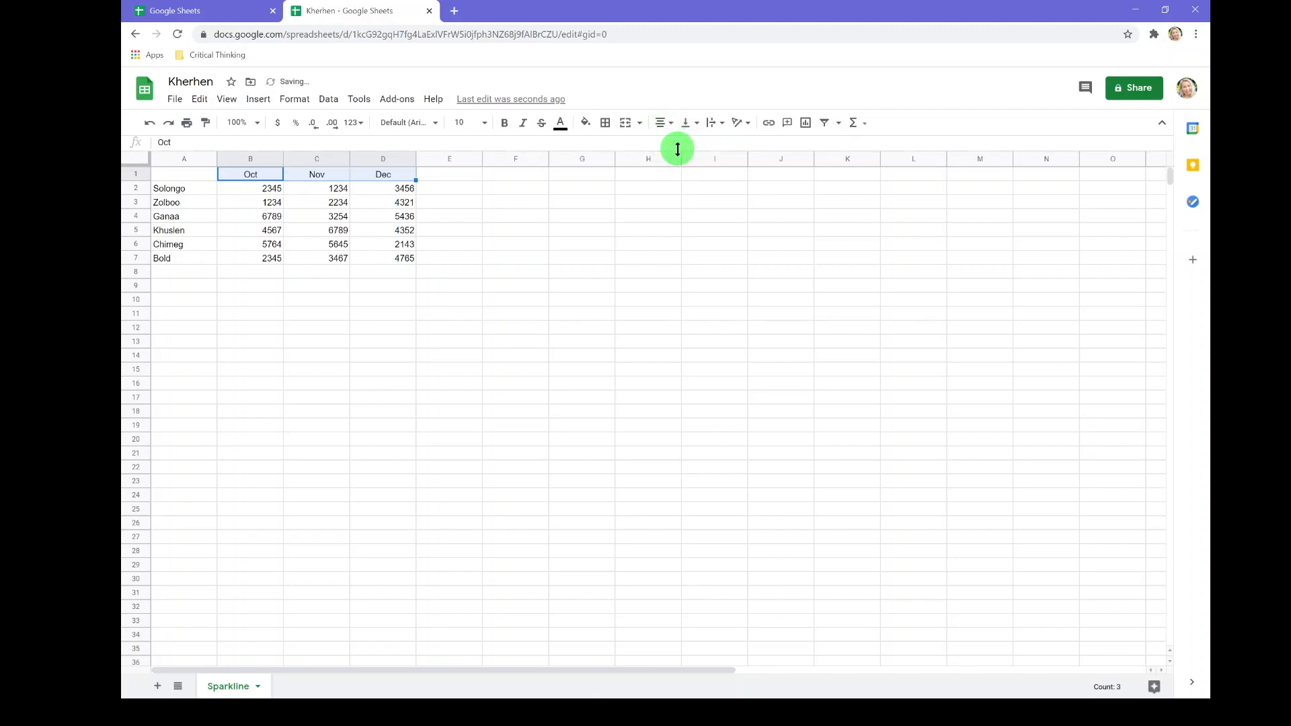
Step: Make the month headers in B1:D1 bold and set their font size to 11
click(506, 124)
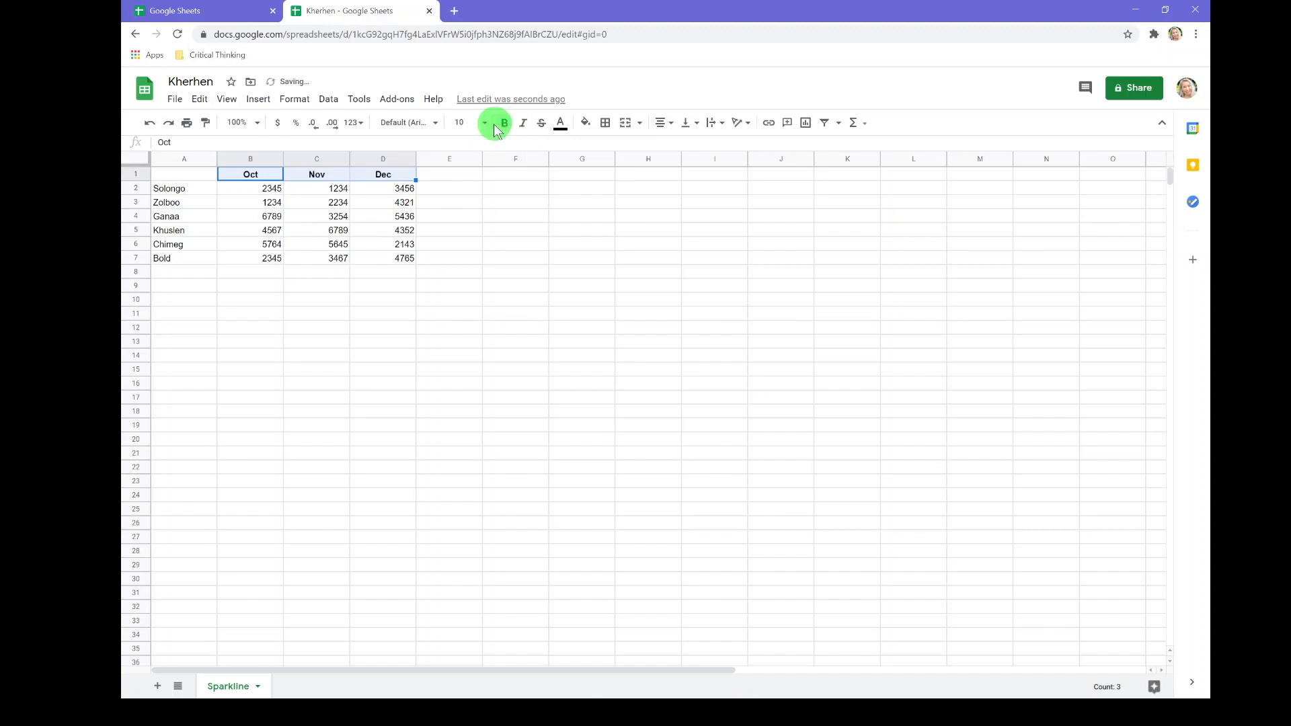
click(484, 122)
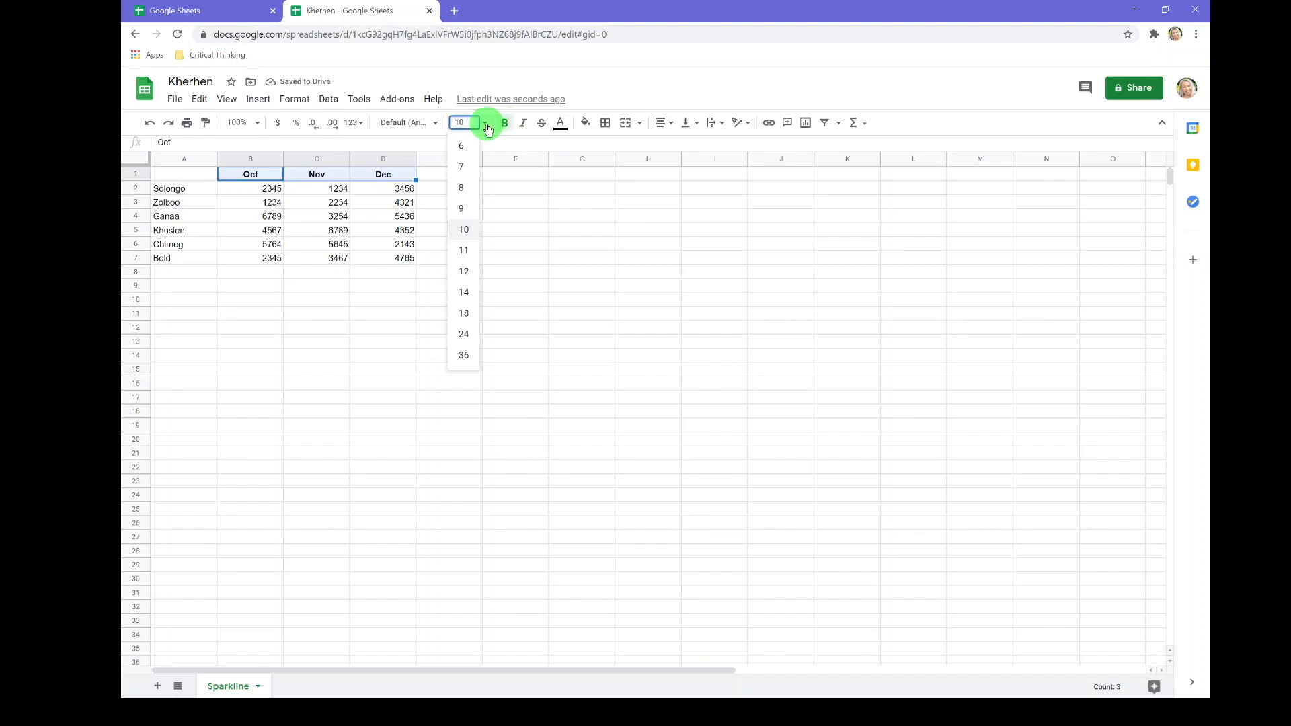
click(464, 250)
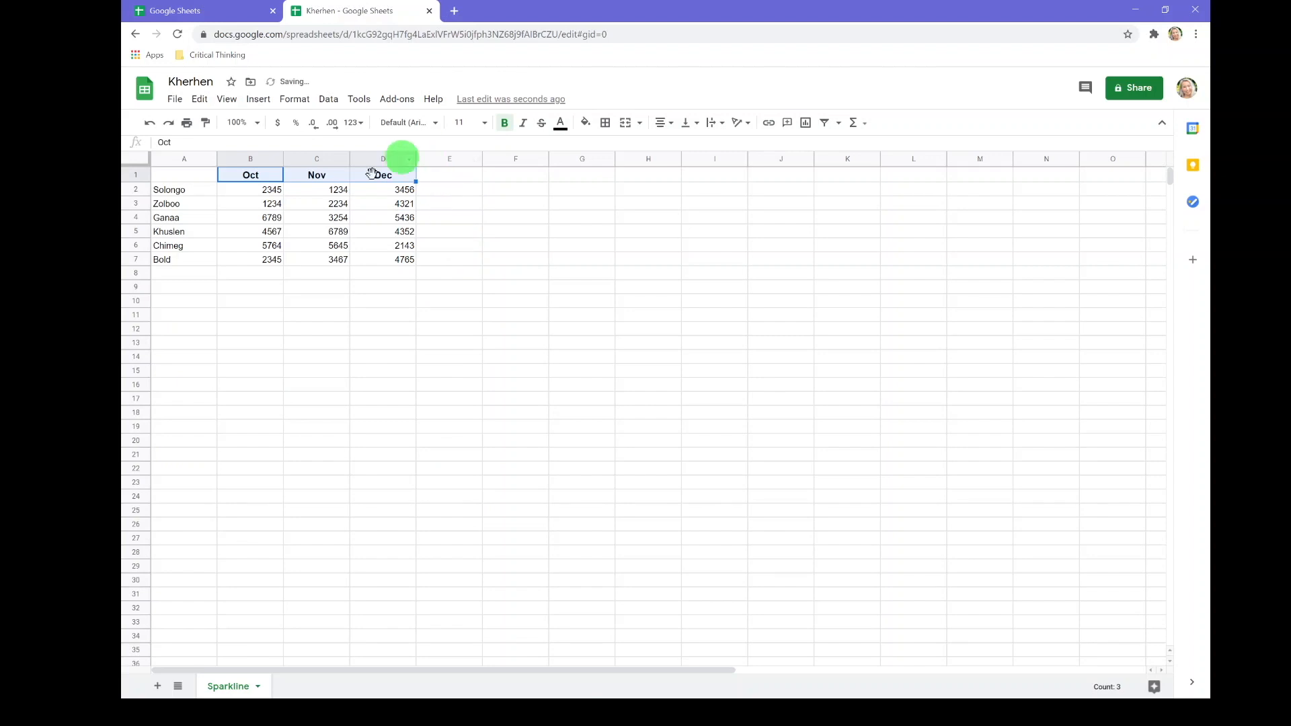
Step: Format the amounts in B2:D7 as dollar currency with no decimal places
click(246, 190)
drag(309, 207, 390, 259)
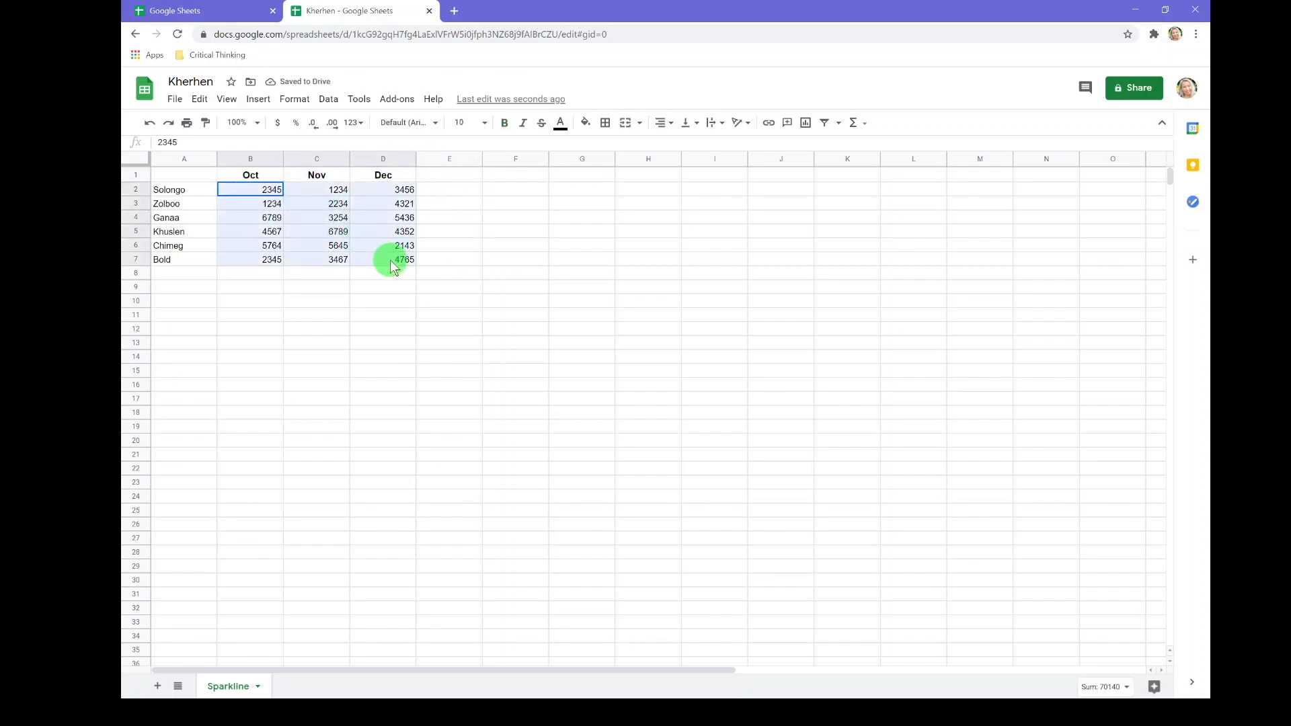
click(278, 125)
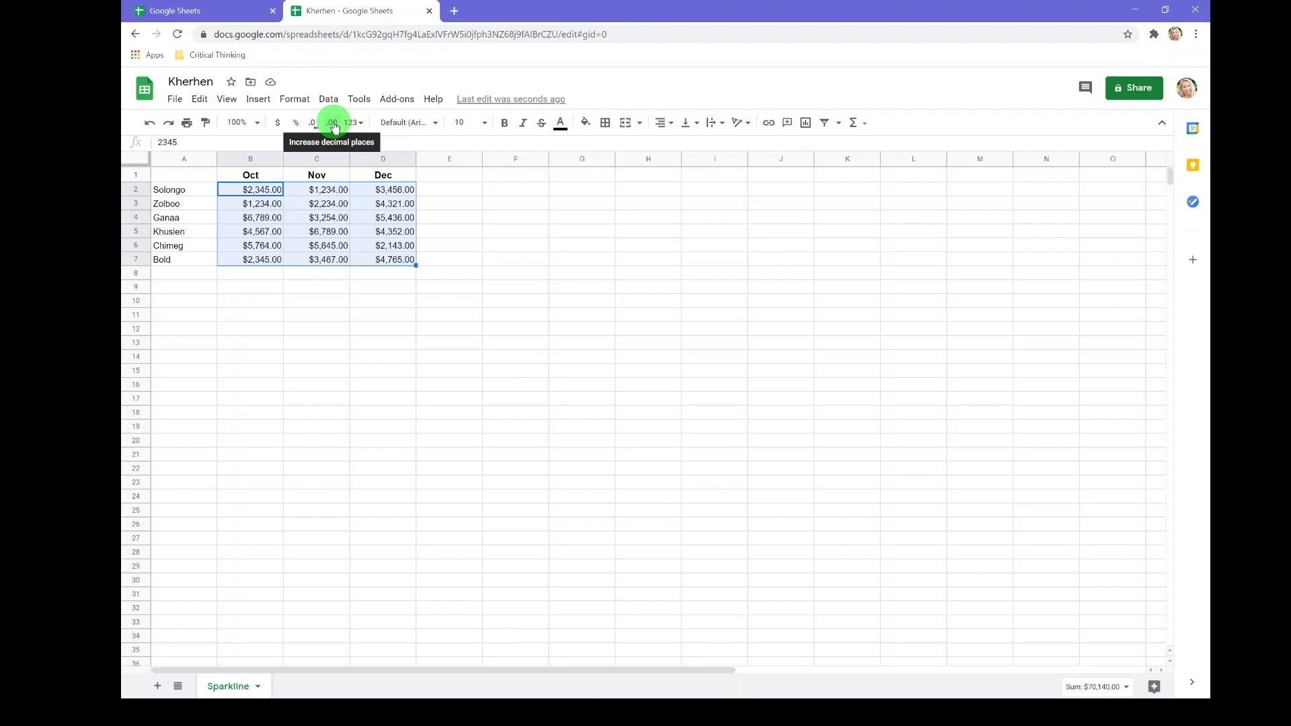
double_click(335, 127)
double_click(311, 128)
double_click(311, 128)
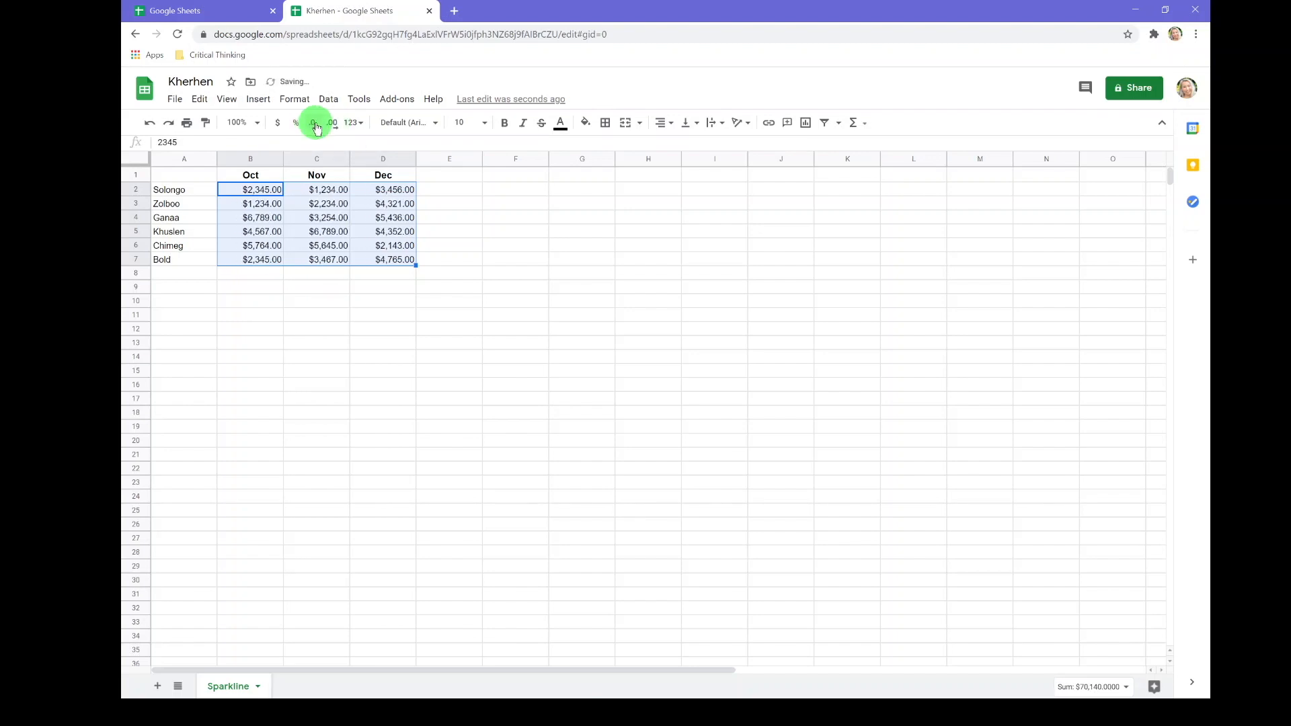
click(409, 292)
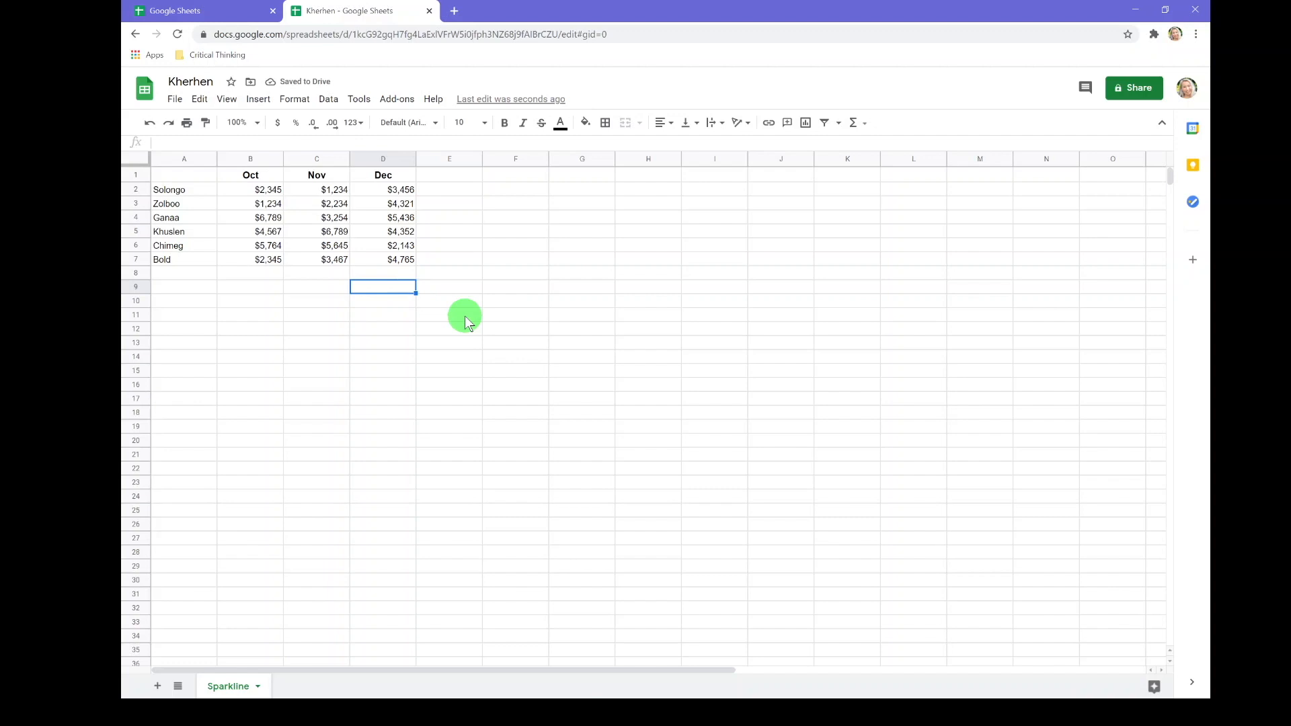
Step: Add a sparkline of the October amounts in cell B8 with the formula =SPARKLINE(B2:B7)
click(275, 274)
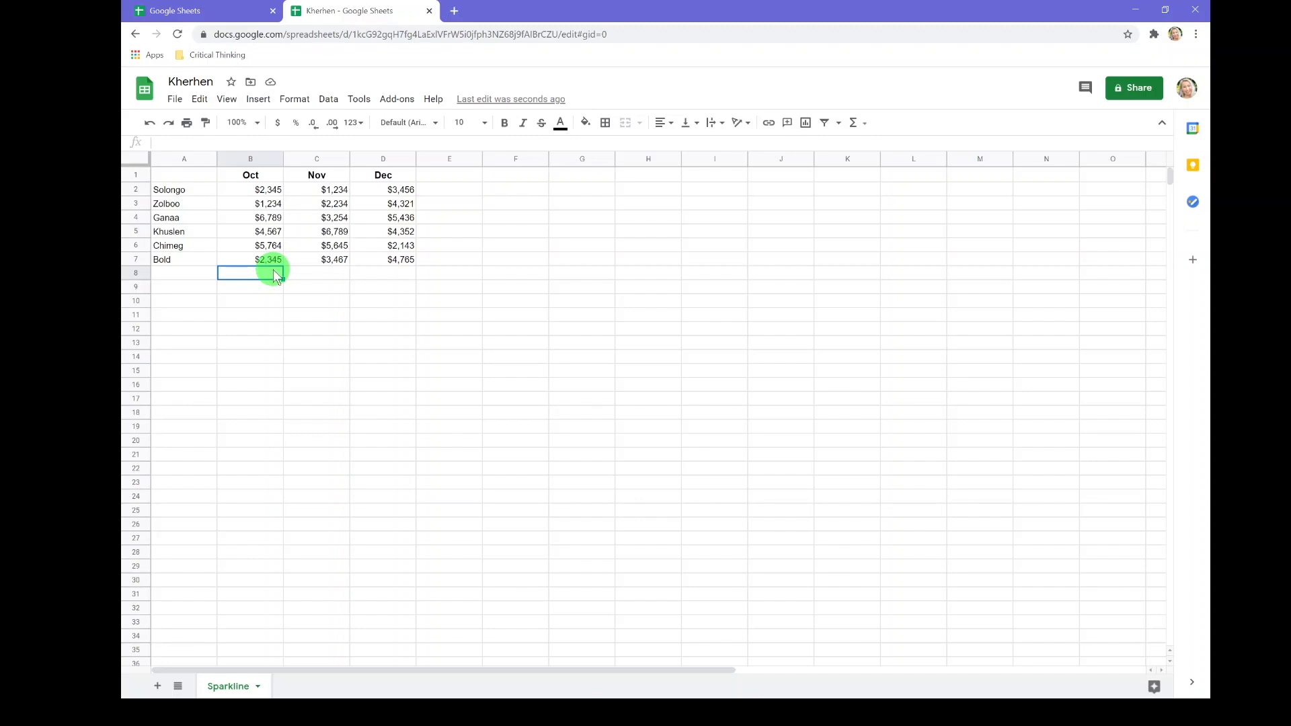
text(=sp)
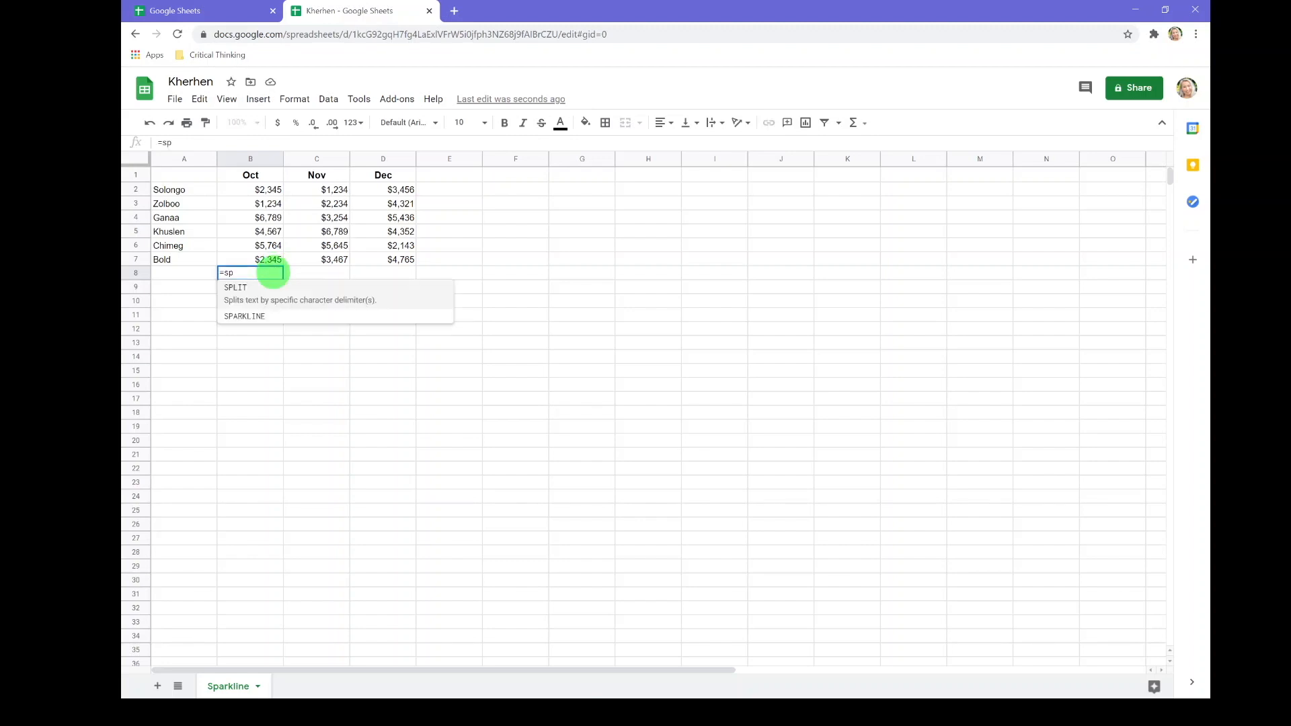
click(273, 303)
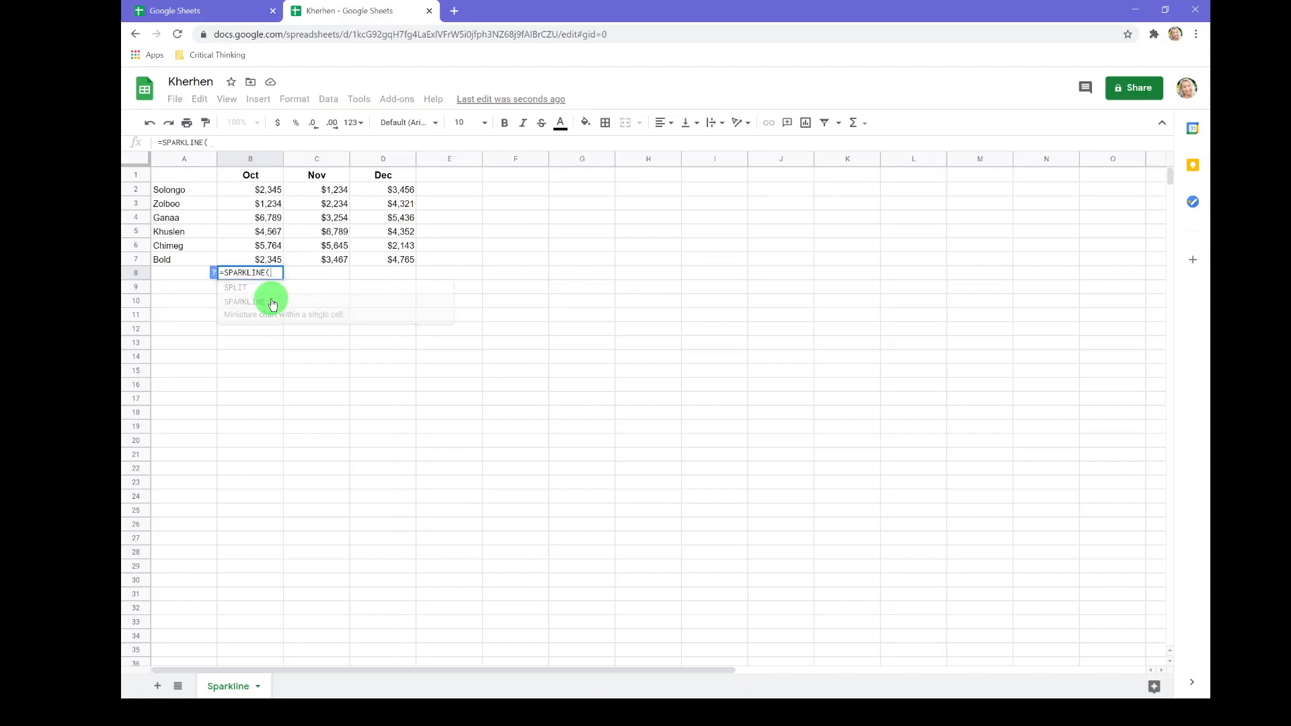
drag(271, 191, 274, 261)
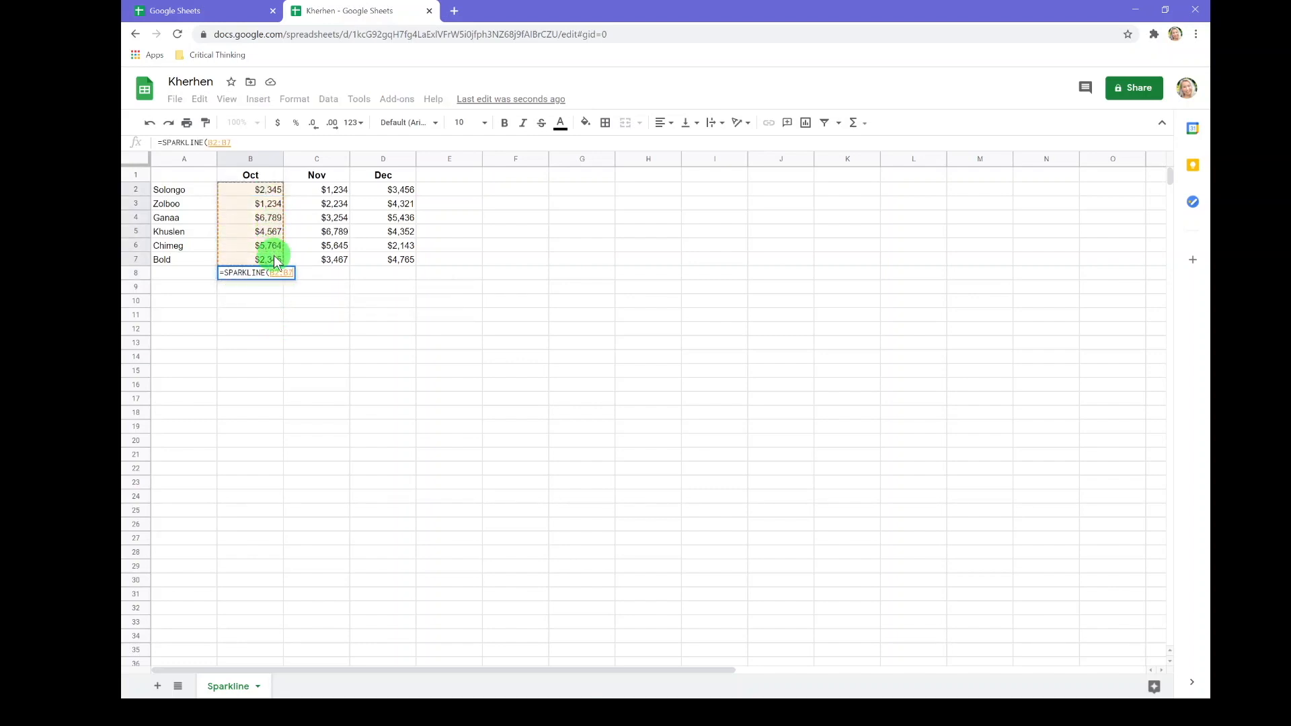
key(Return)
key(Up)
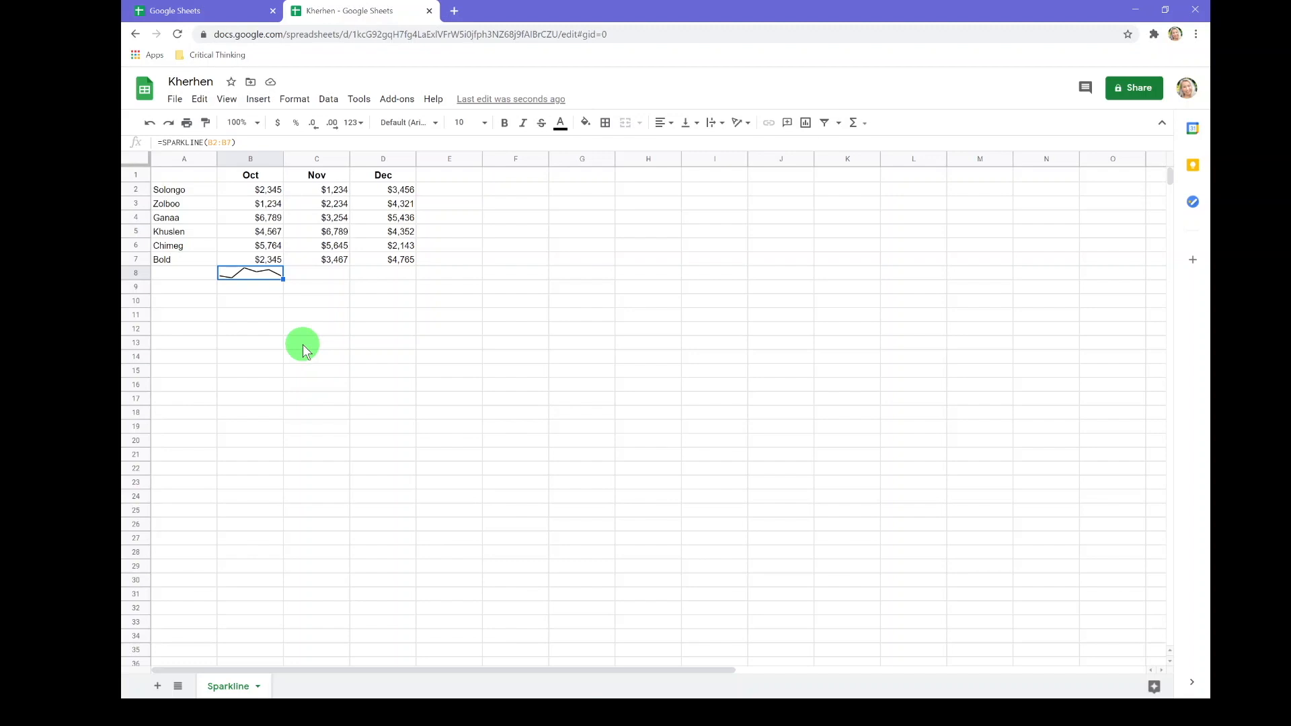
Step: Add a sparkline of the row 2 amounts from October to December in cell B9 with the formula =SPARKLINE(B2:D2)
key(Down)
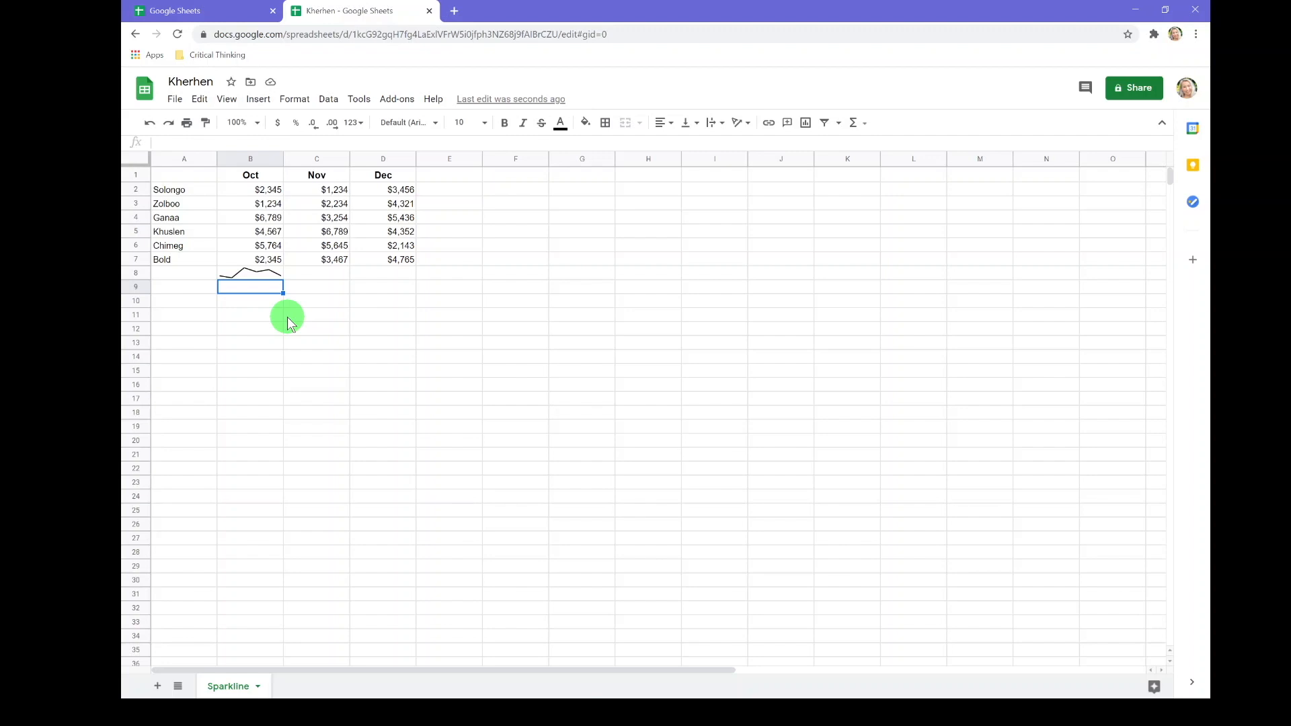
text(=)
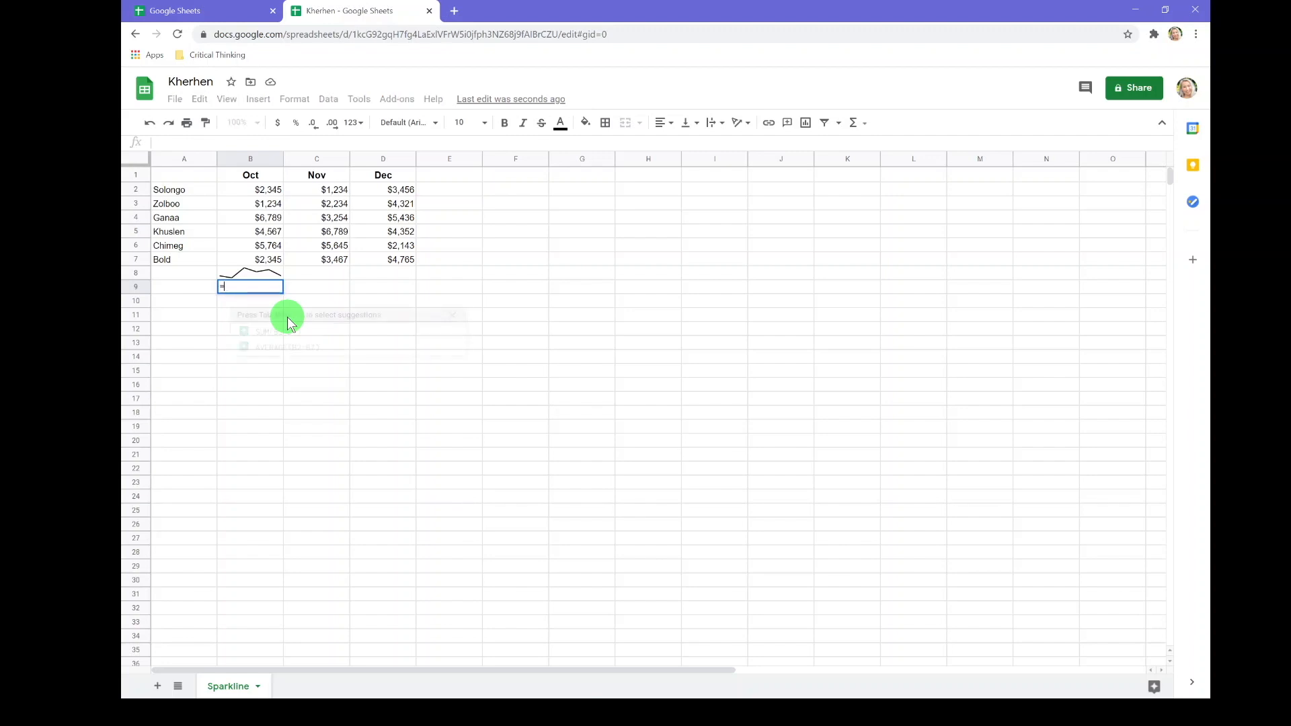
text(sp)
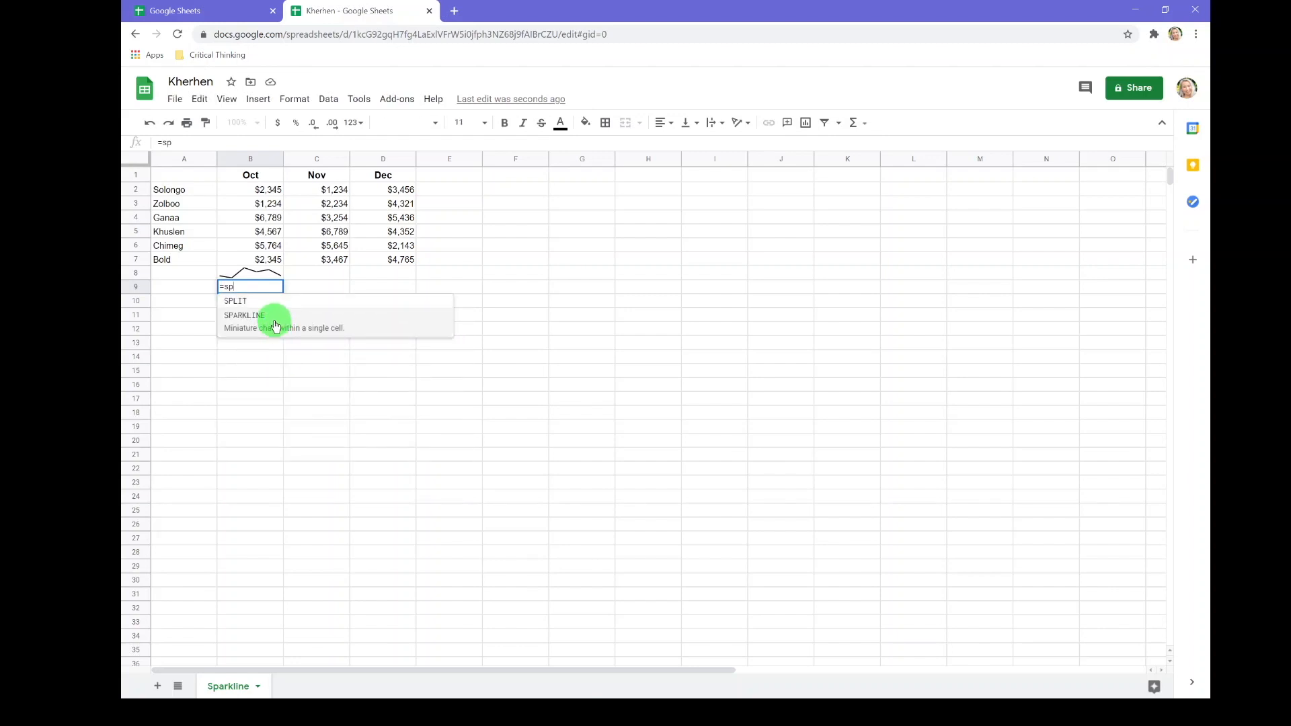
click(275, 327)
drag(265, 190, 373, 193)
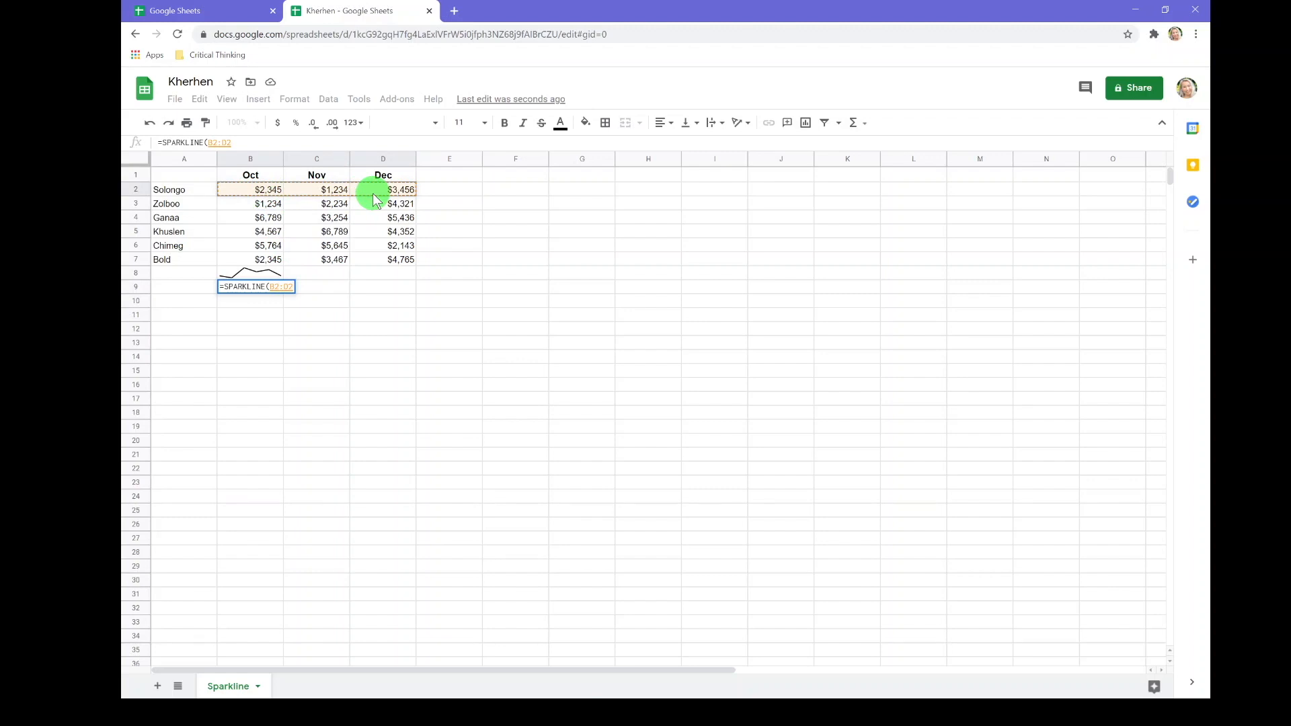
key(Return)
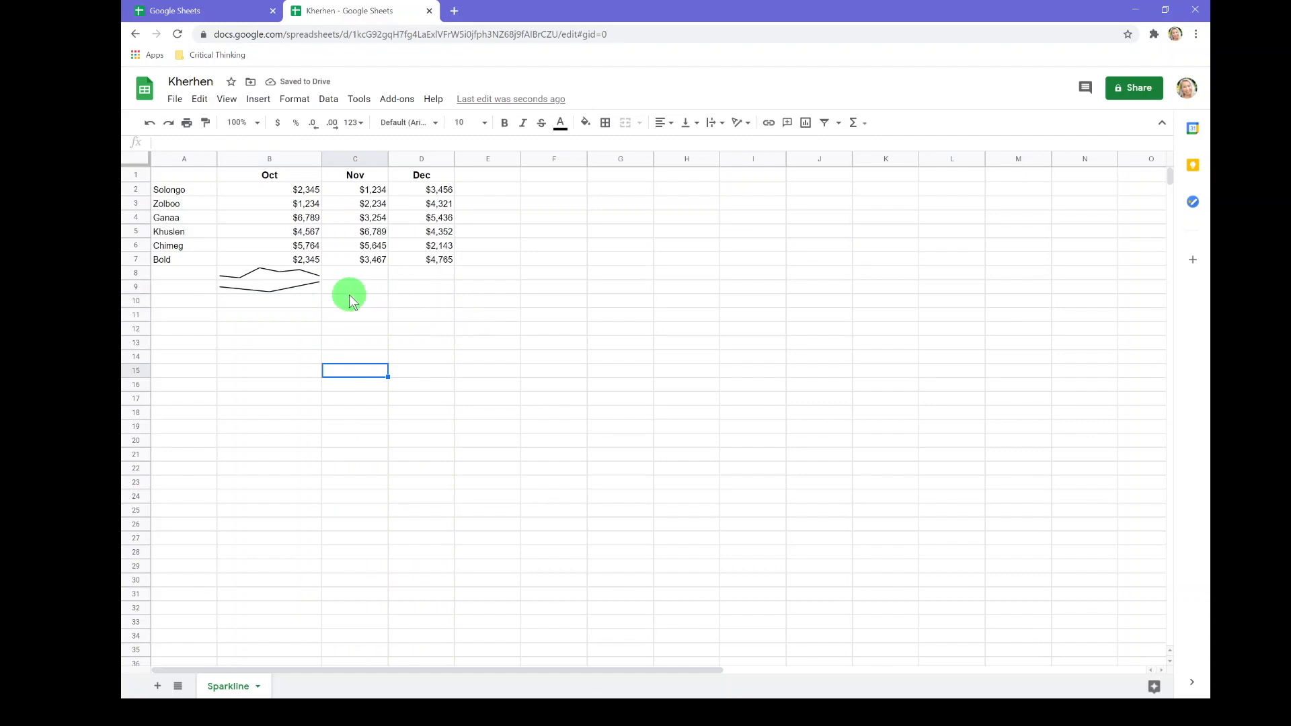
Step: Start a comment on cell C2 with the text "Yagaad iim ih untalttai baivaa?"
click(350, 291)
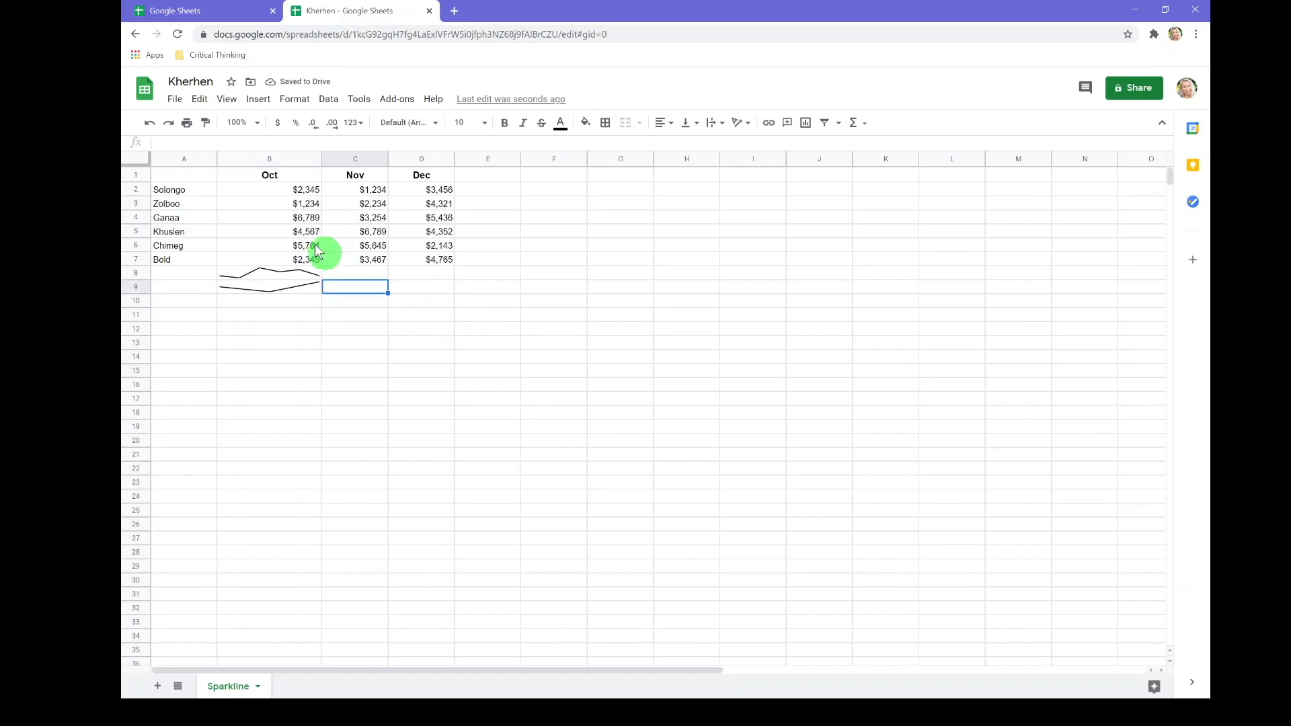
click(375, 192)
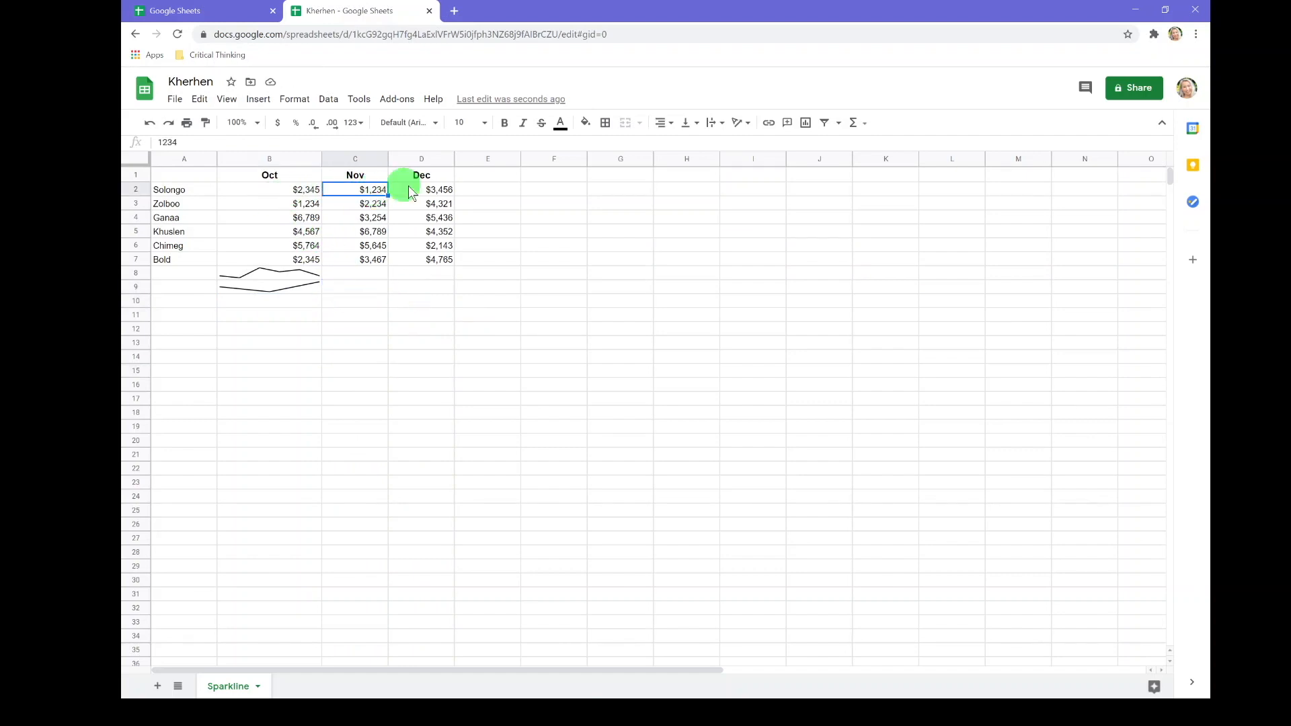
right_click(369, 196)
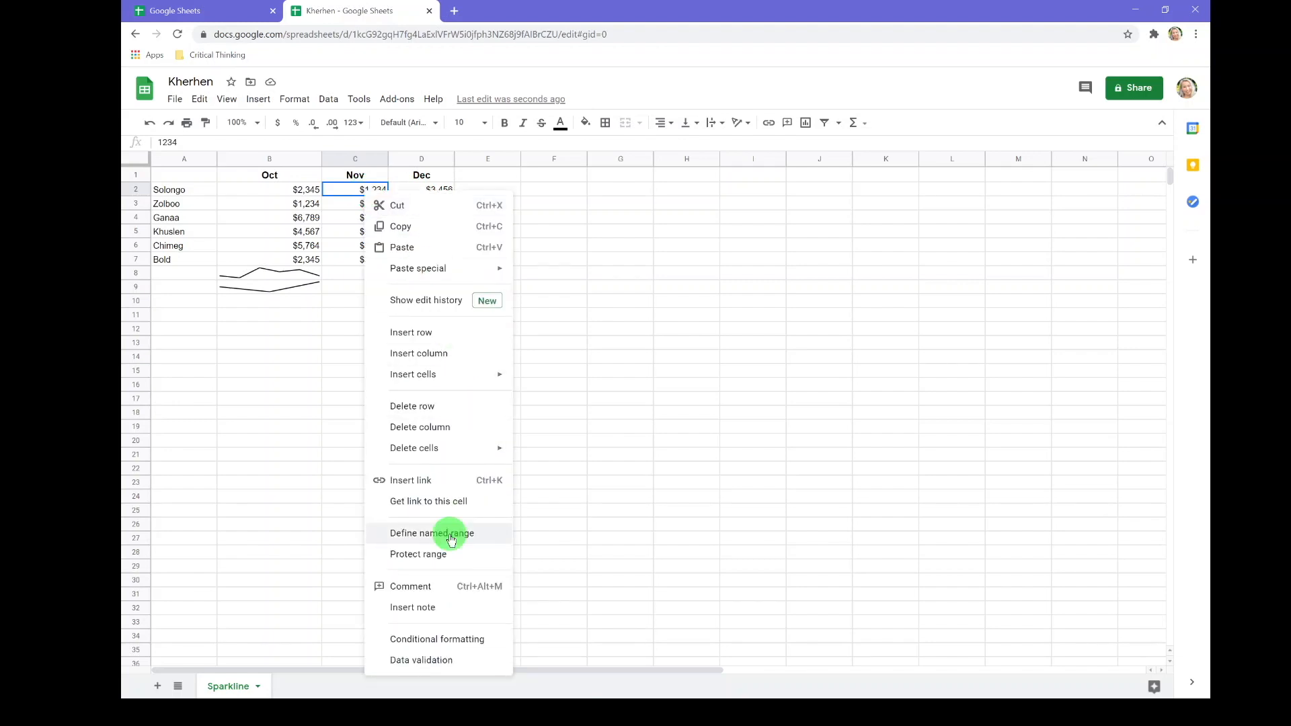
click(430, 593)
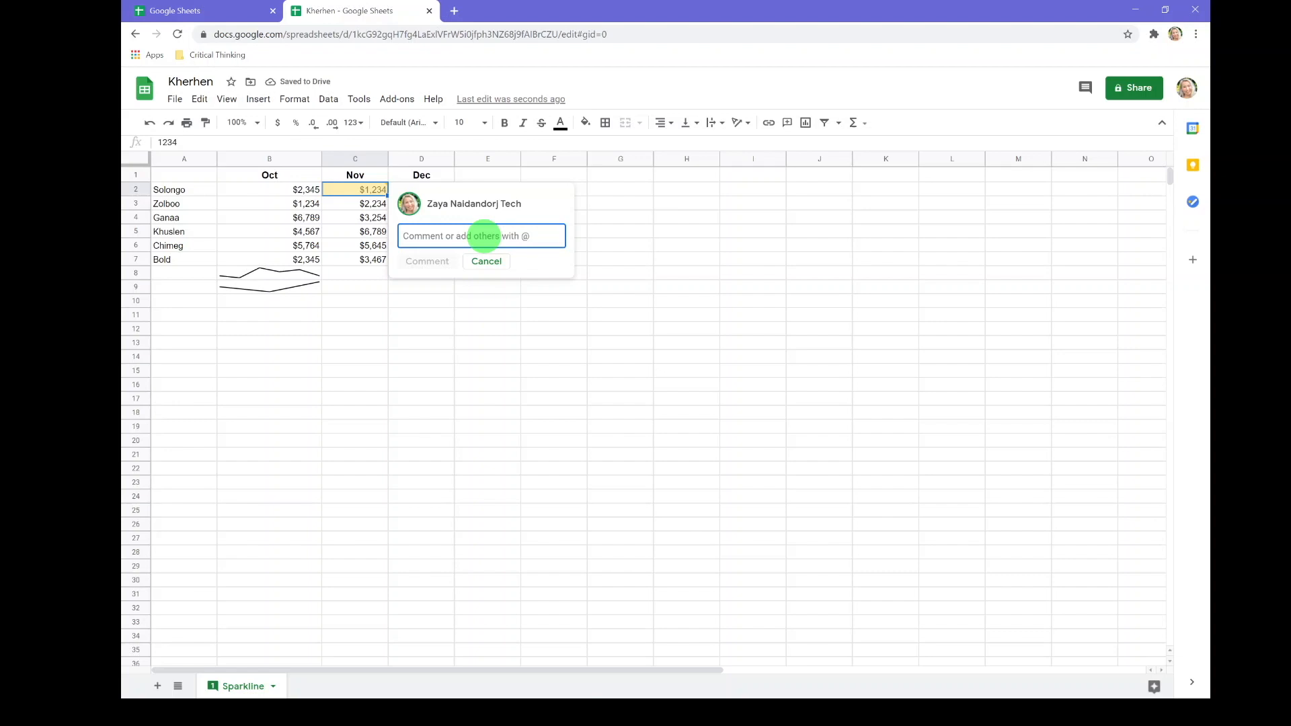
text(Ya)
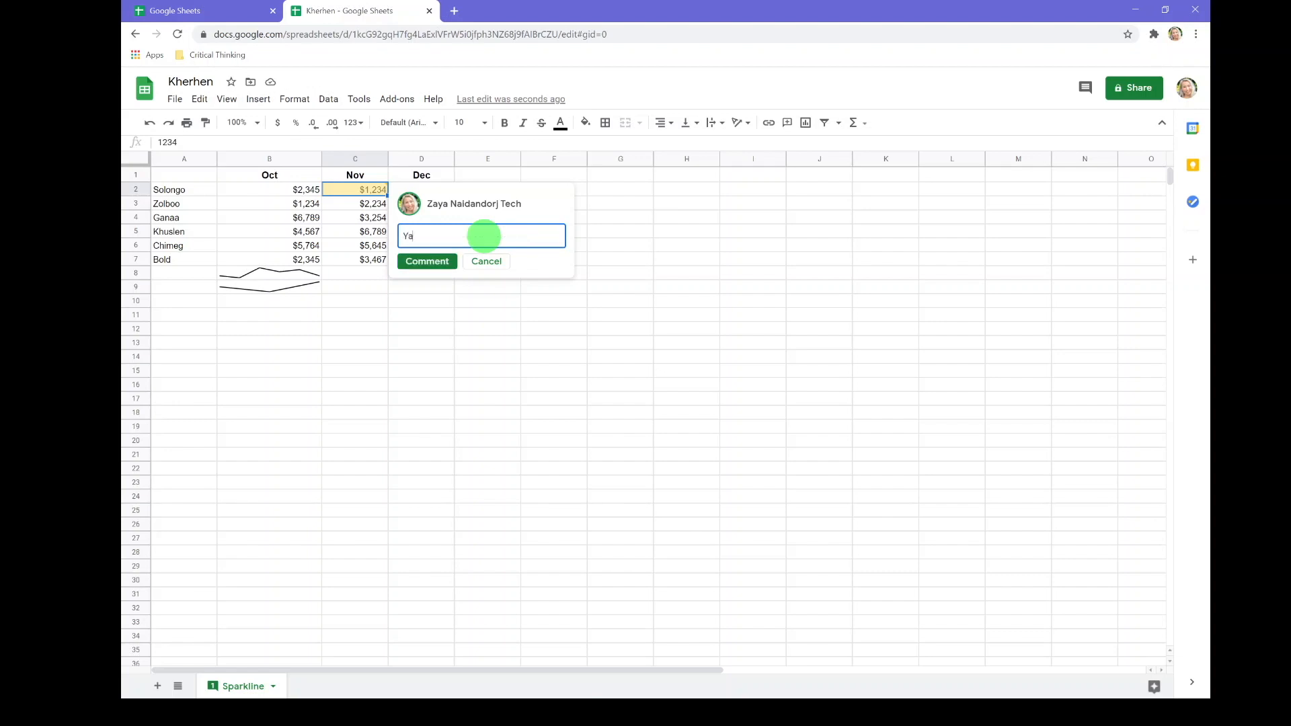
text(gaad iim ih unta)
text(ltai baivaa?)
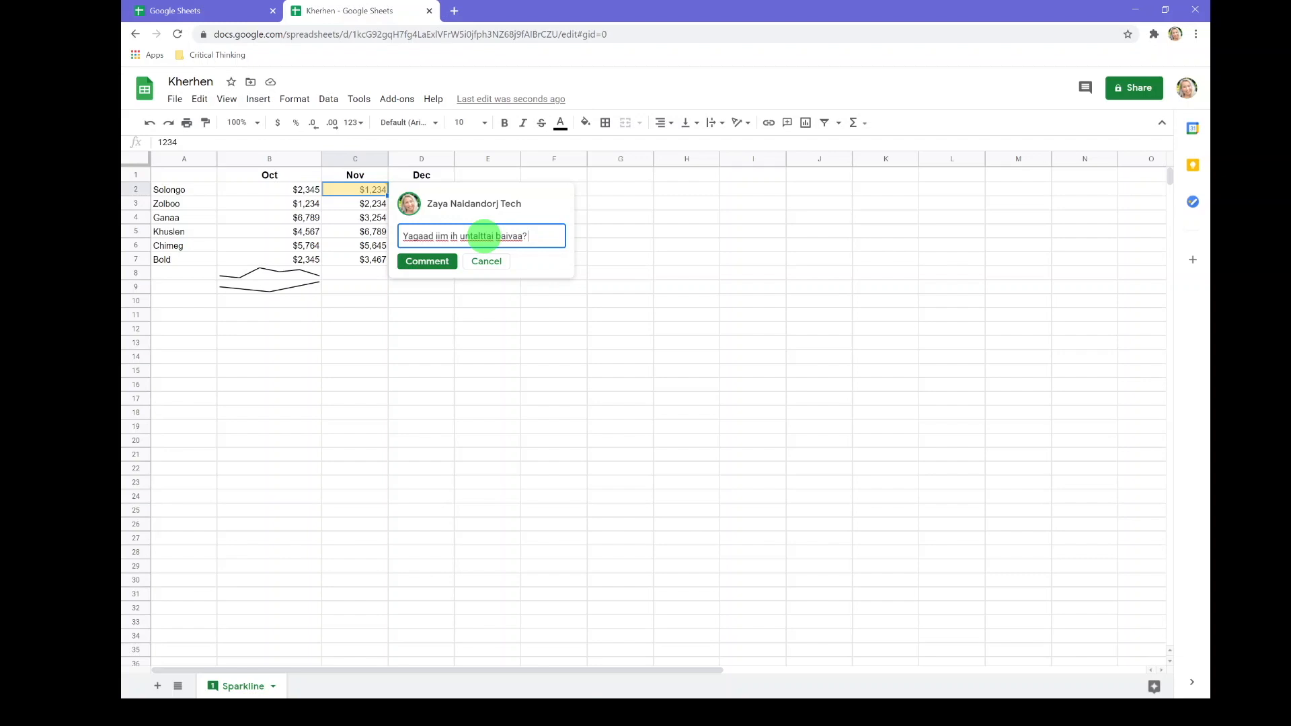
Step: Mention a collaborator by e-mail address on a second line of the C2 comment and post the comment
key(Return)
key(ctrl+v)
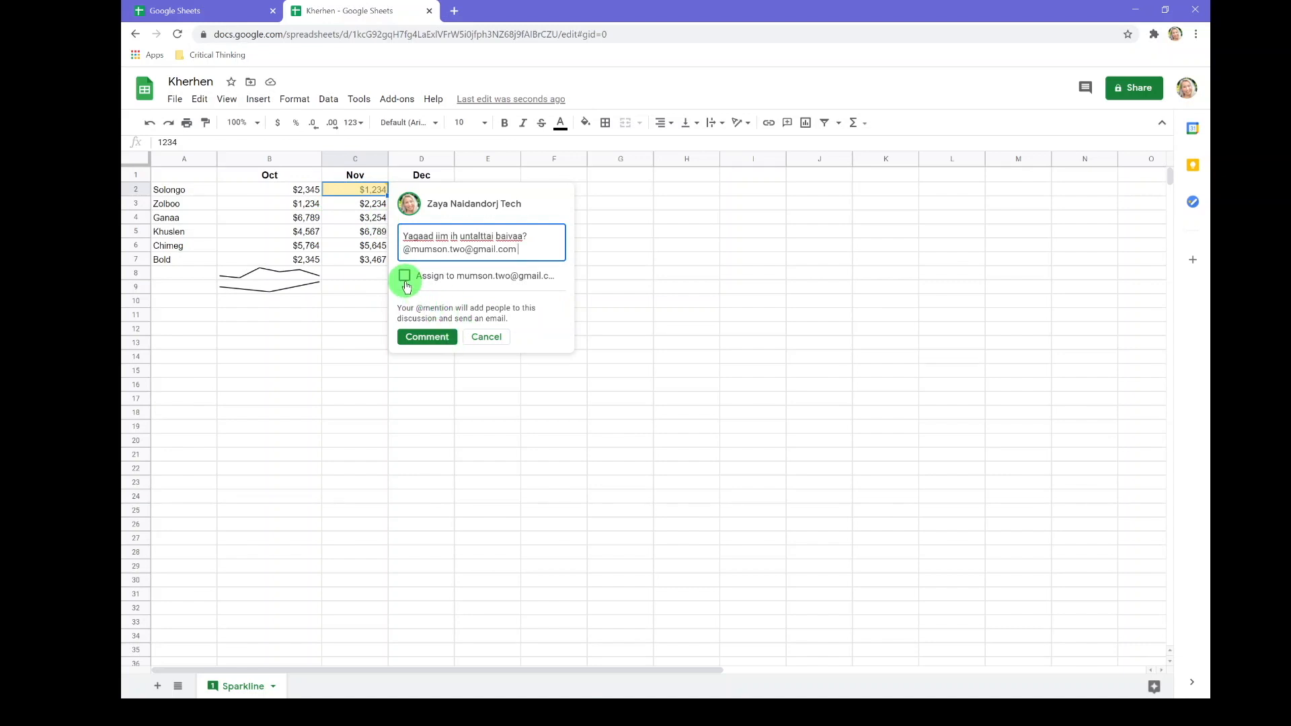
key(ctrl+Return)
click(528, 331)
mouse_move(379, 189)
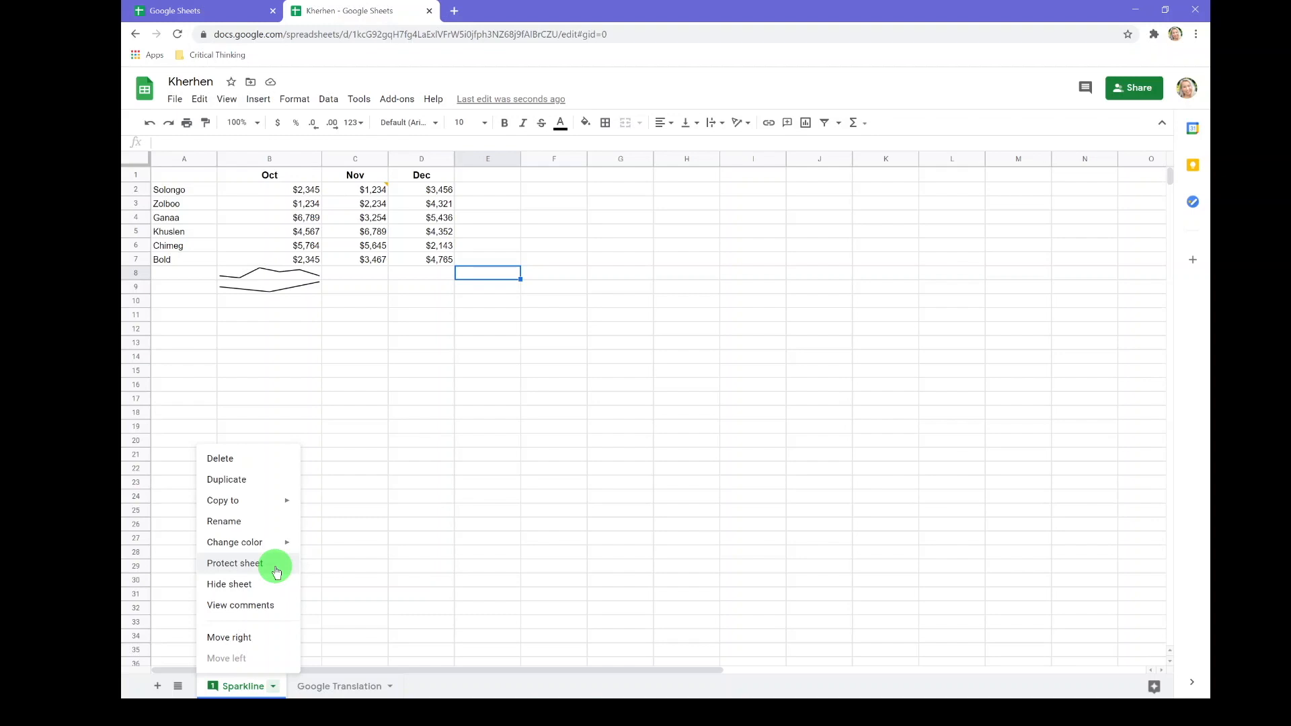
Step: Start protecting the range A2:D2 on the Sparkline sheet with the description "Ankhaar"
click(235, 564)
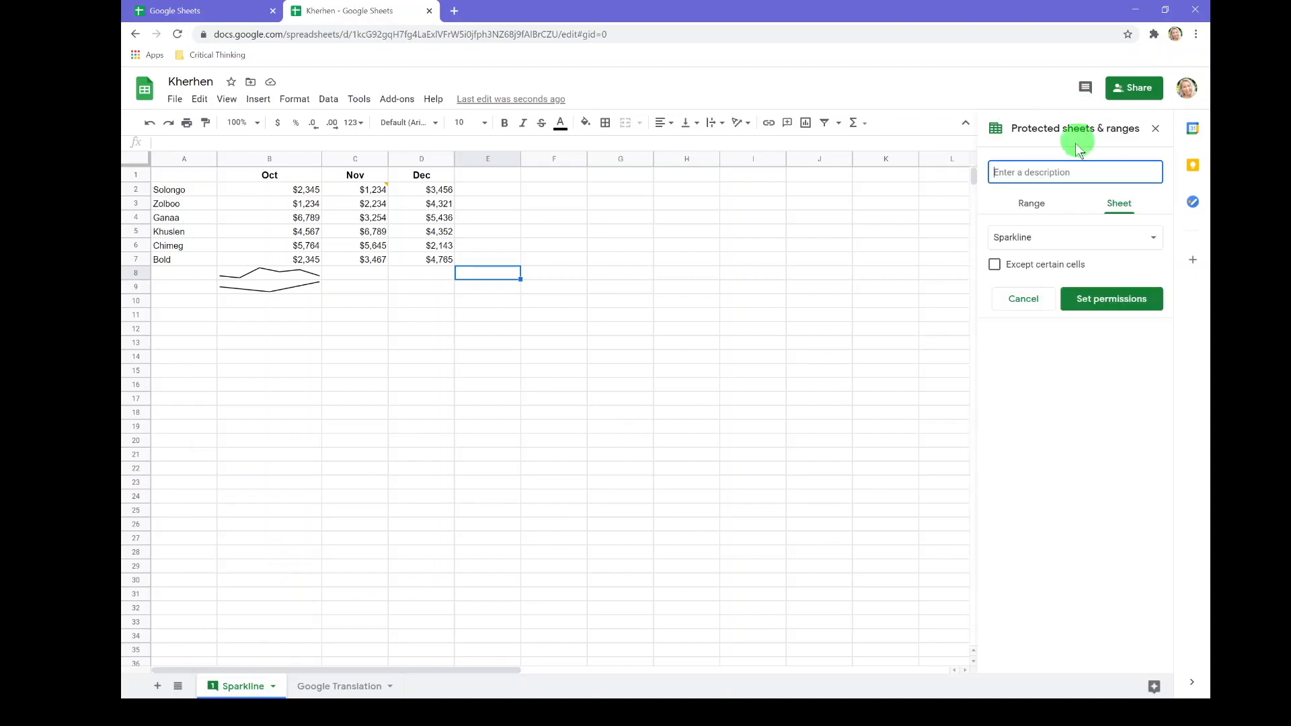
text(Ankhaan)
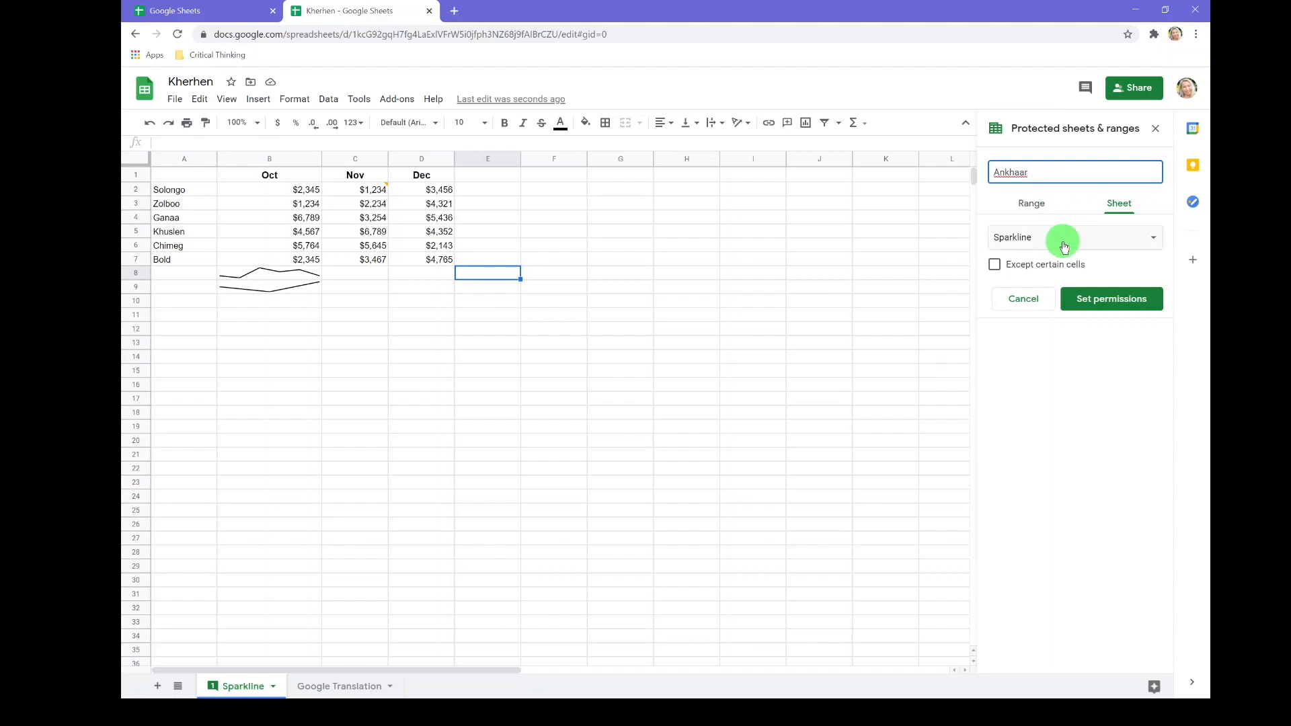
click(1043, 208)
click(1069, 238)
key(BackSpace)
text(A2:D2)
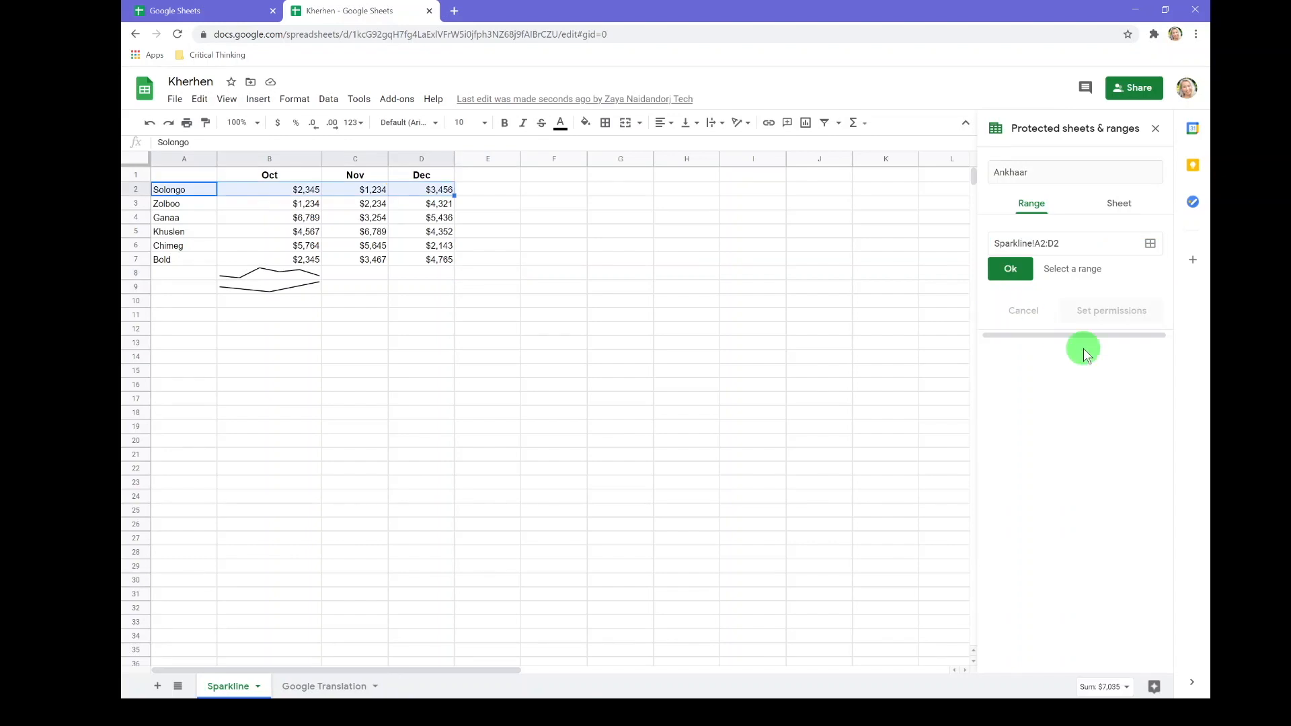
click(1011, 269)
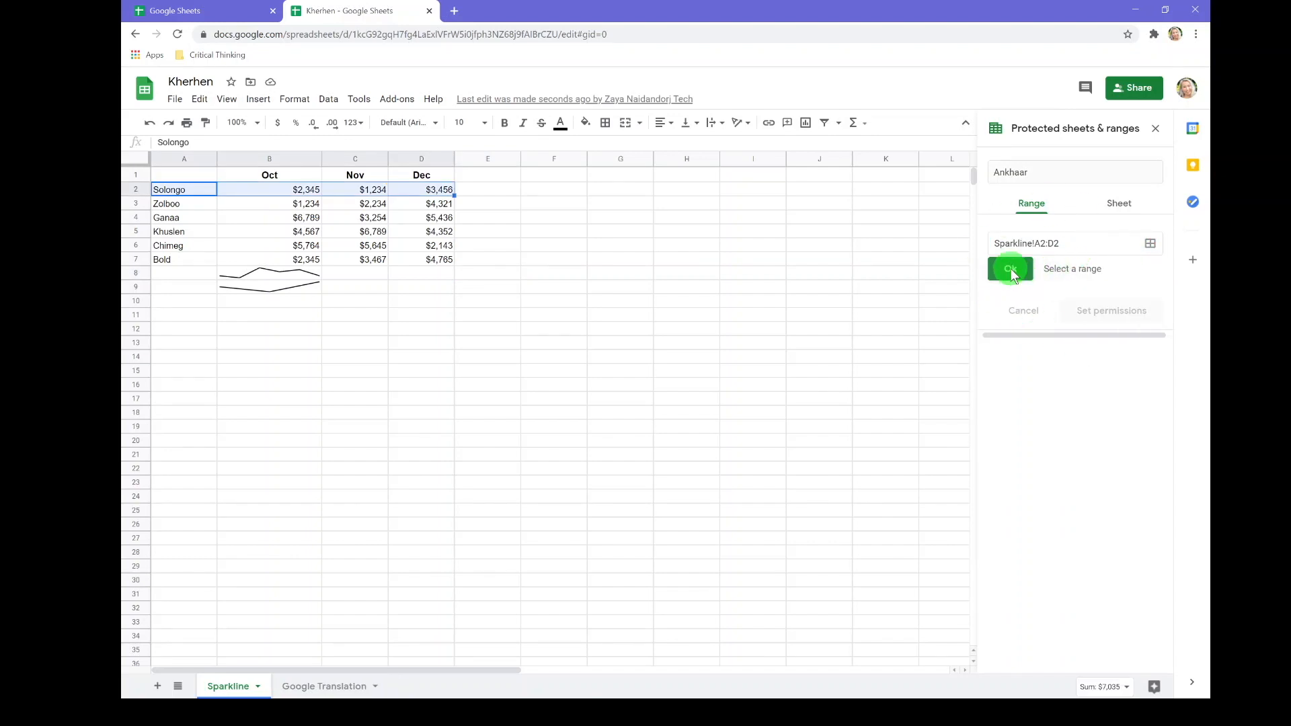
Step: Set the protected range's permissions so that editing is restricted to "Only you"
click(1113, 277)
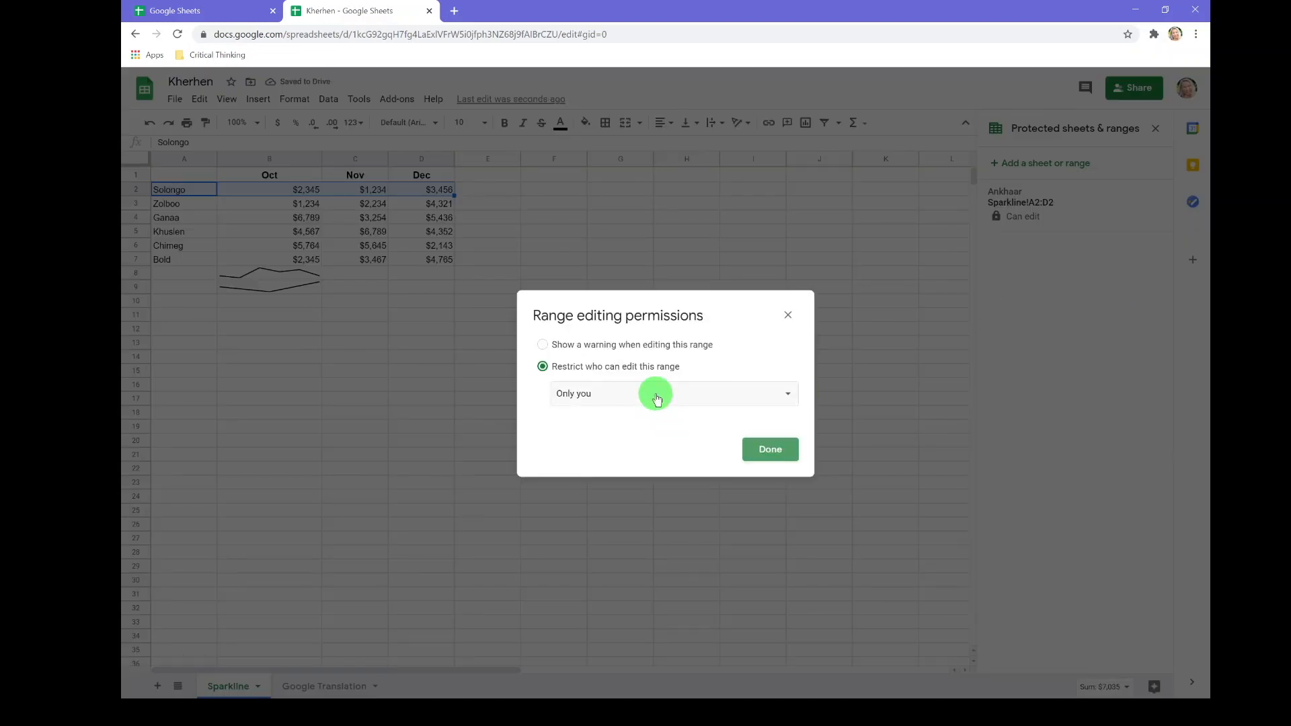
click(787, 397)
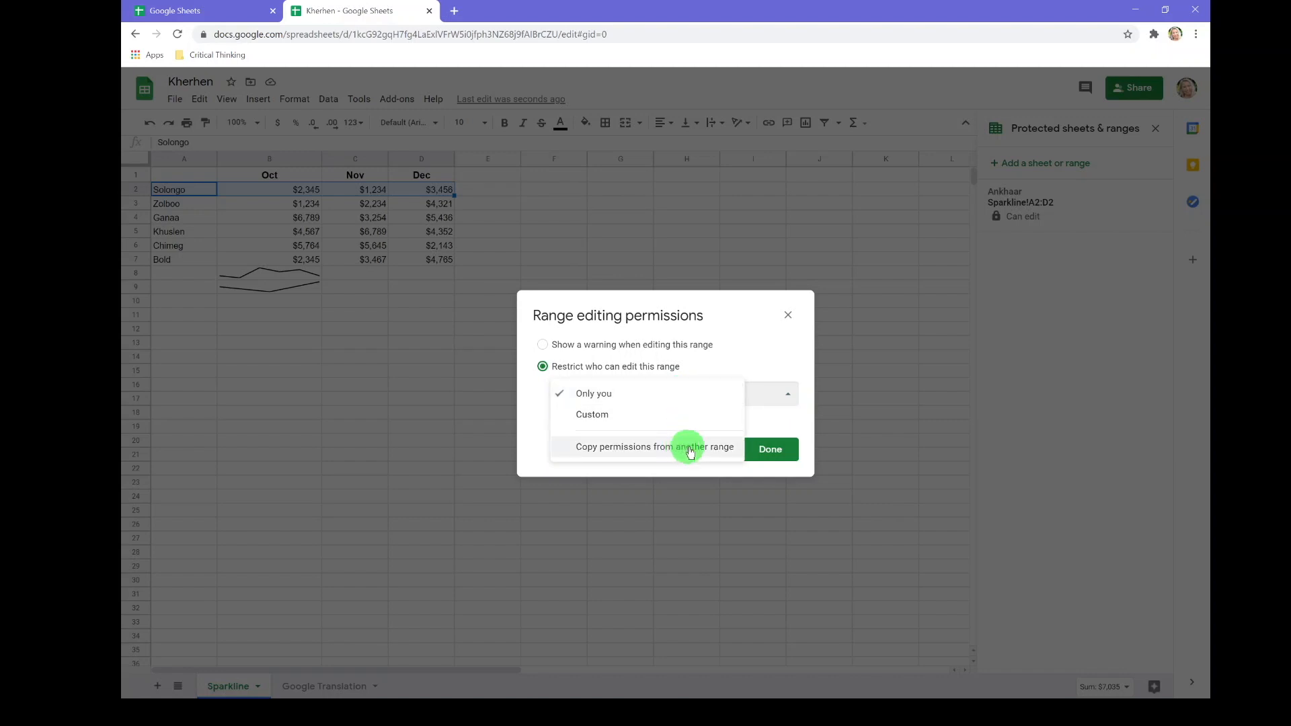
click(778, 425)
click(765, 450)
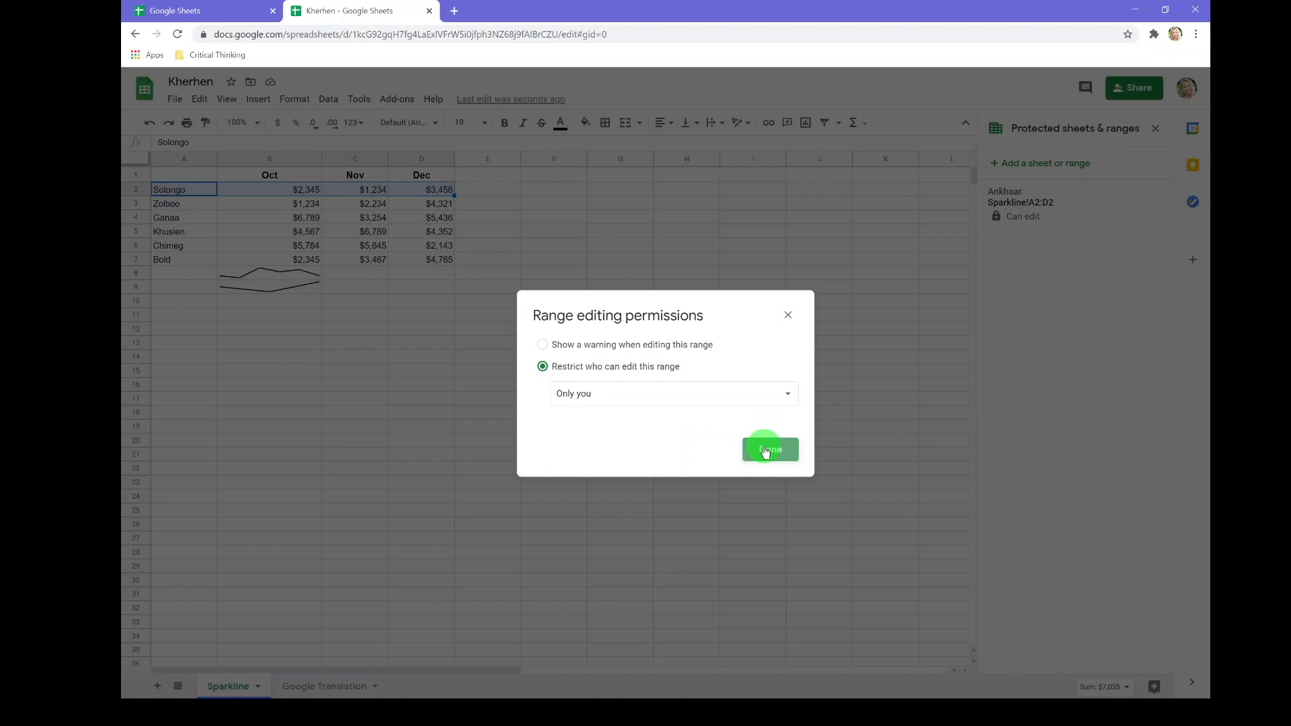
click(1029, 340)
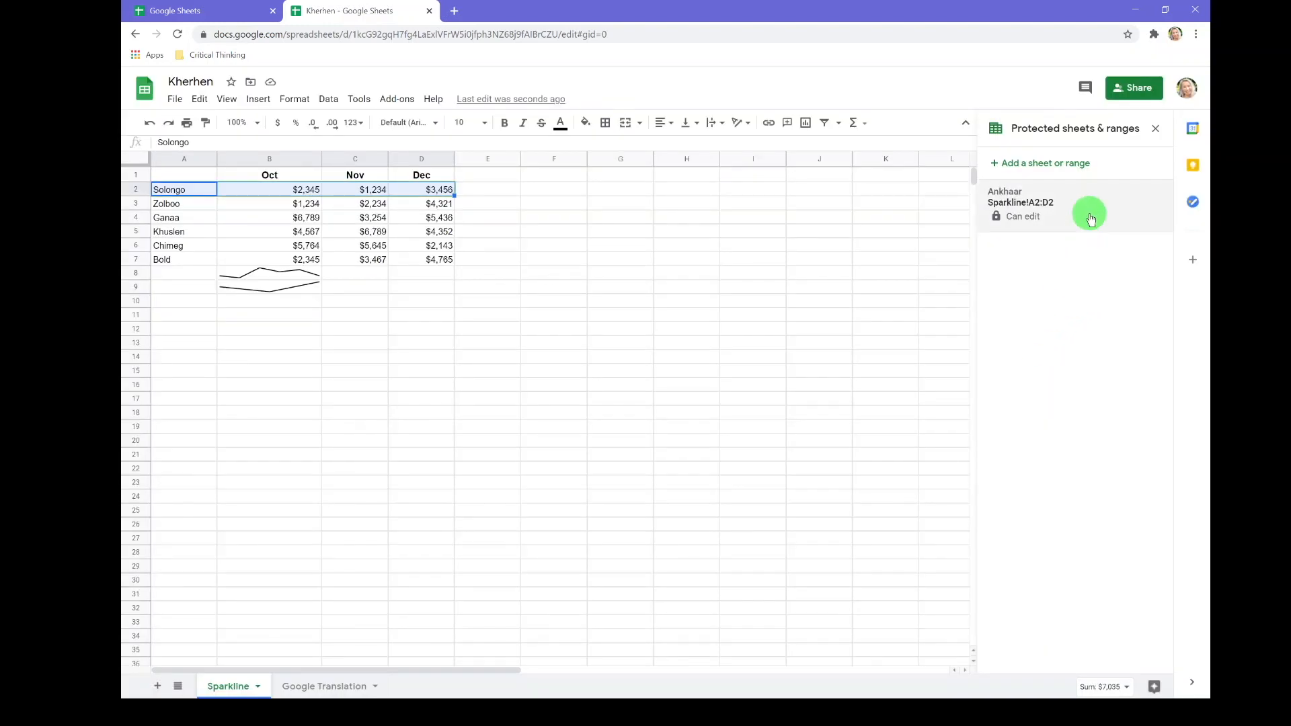
click(535, 288)
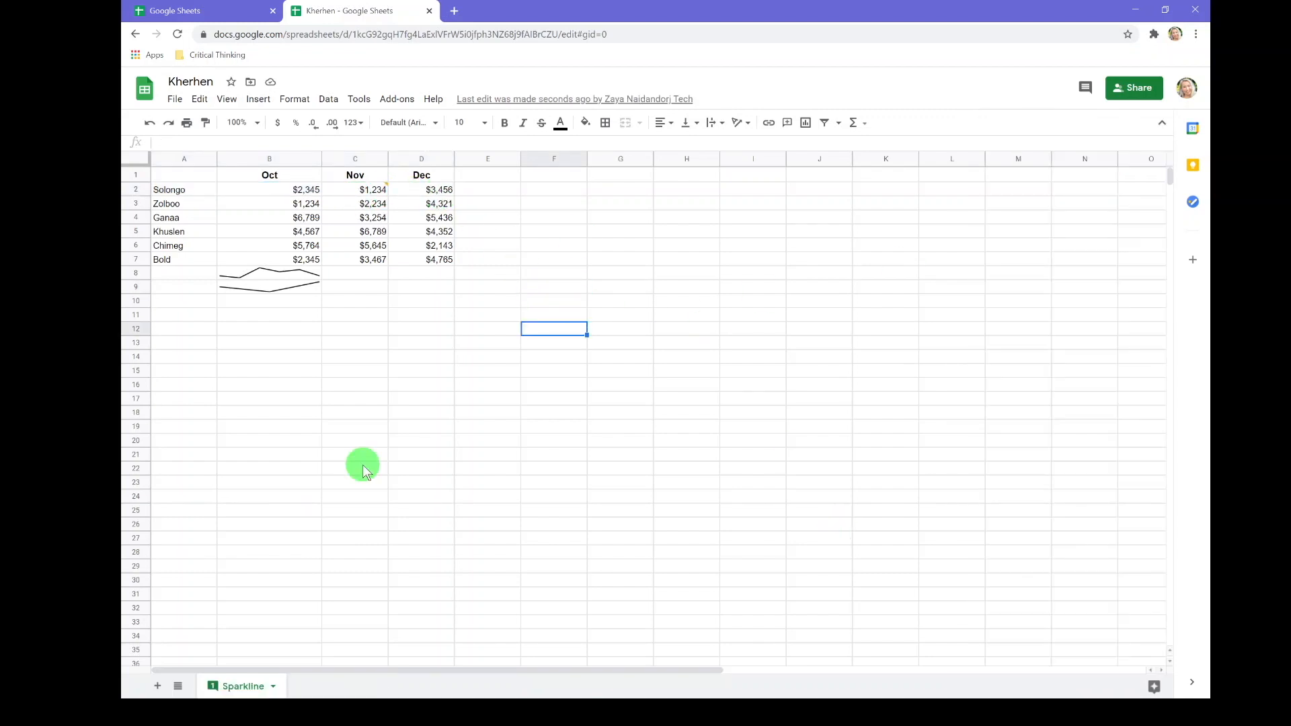
Step: Add a new sheet and name it "Google Translation"
click(159, 687)
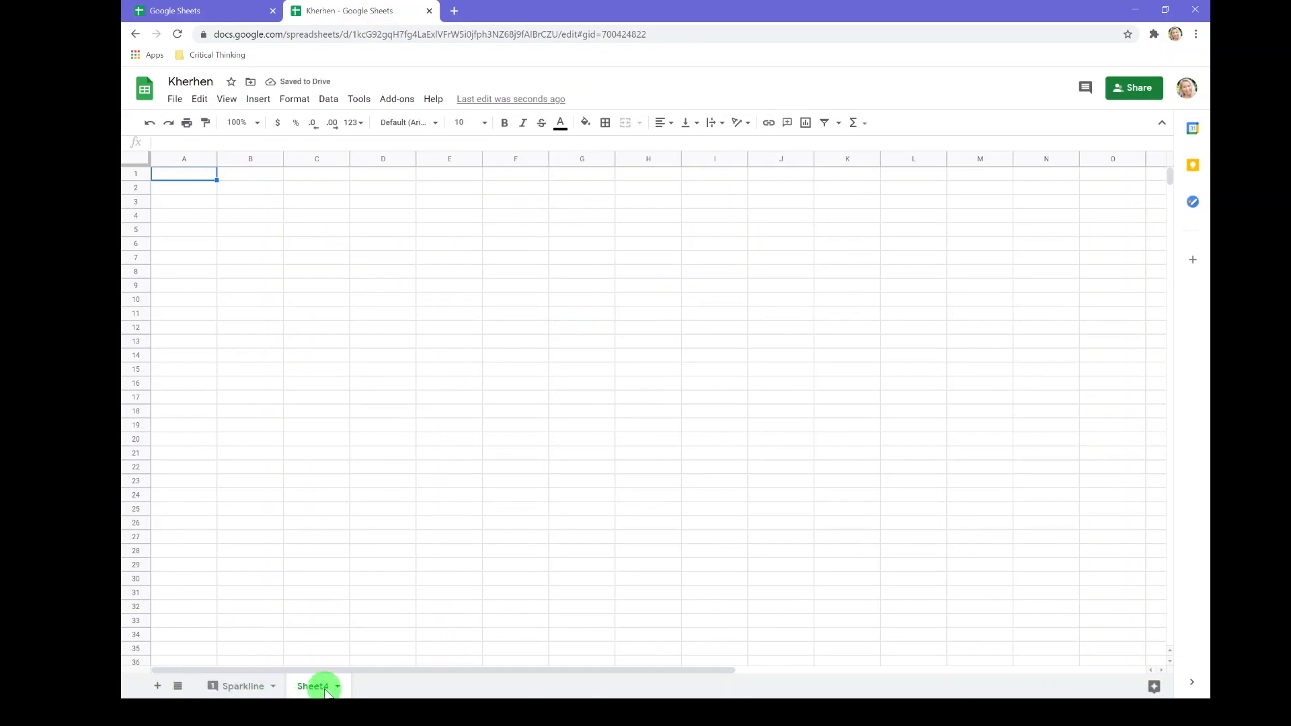
double_click(325, 691)
key(BackSpace)
text(Google )
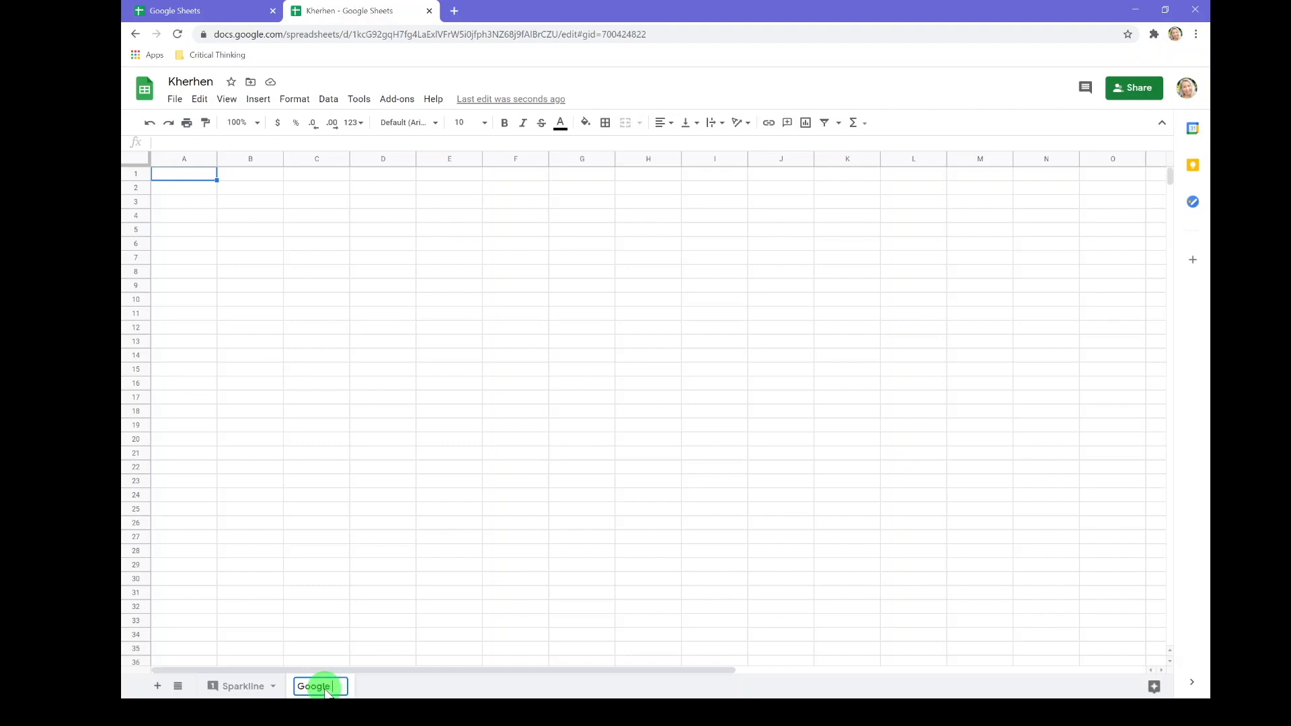
text(Translation)
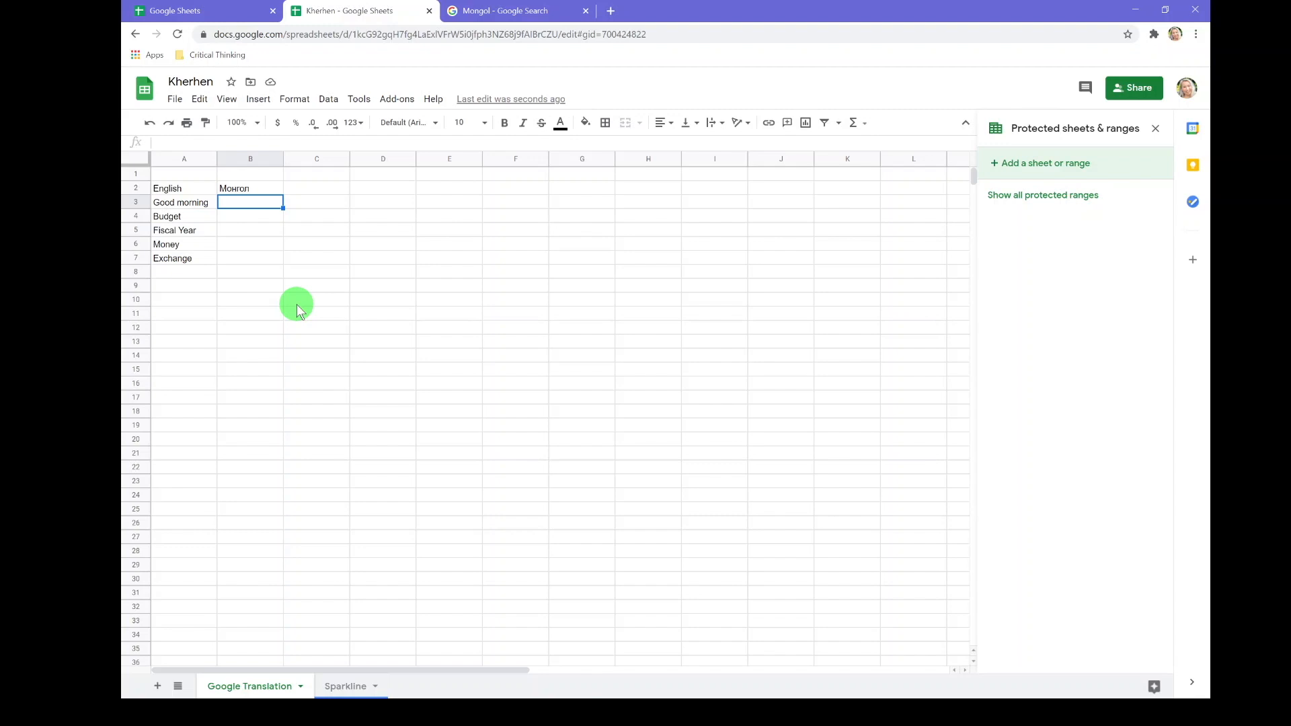
Step: Translate the English terms into Mongolian with =GOOGLETRANSLATE(A3,"en","mn") in cell B3 and fill the formula down to B7
click(253, 206)
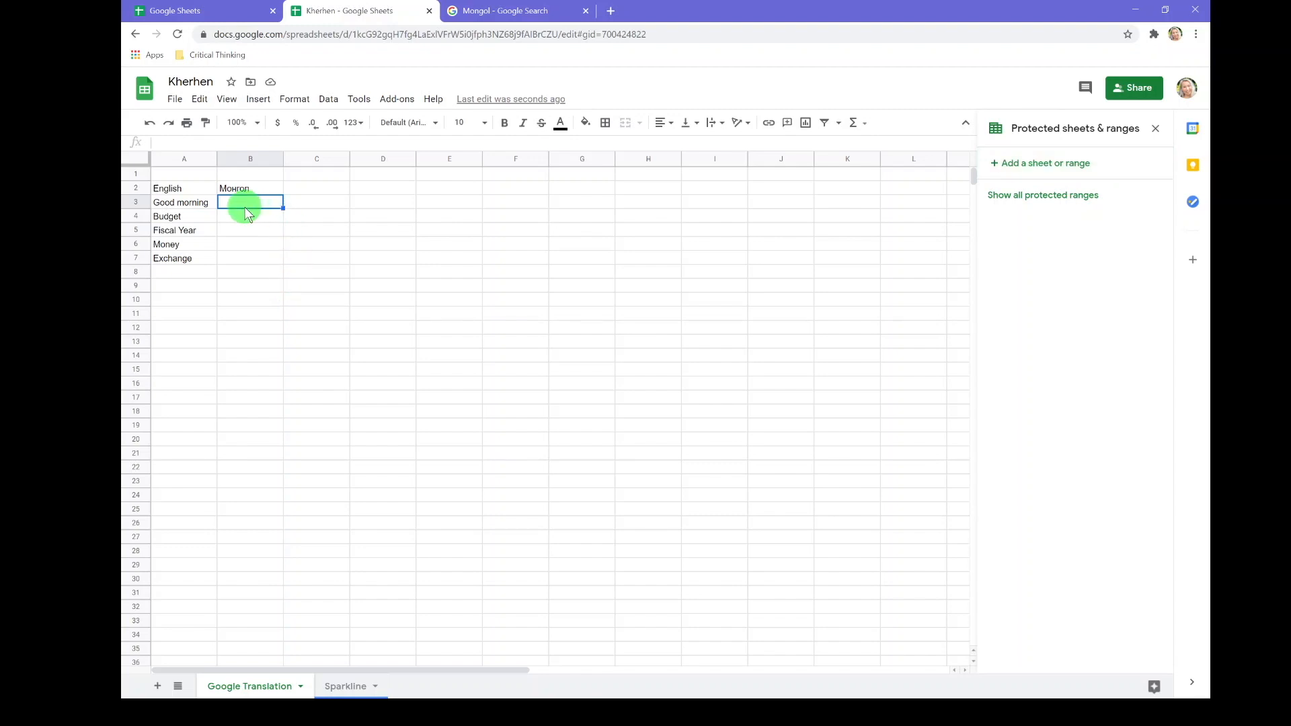
text(=googl)
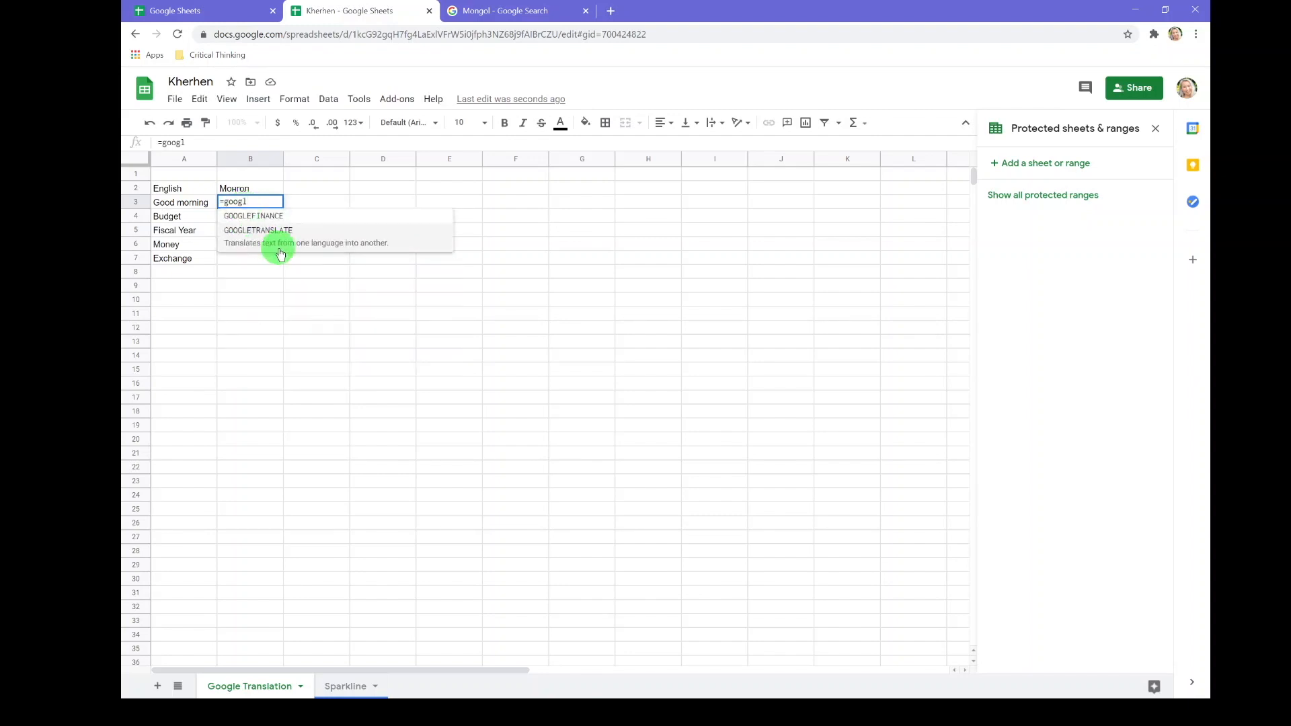
click(304, 235)
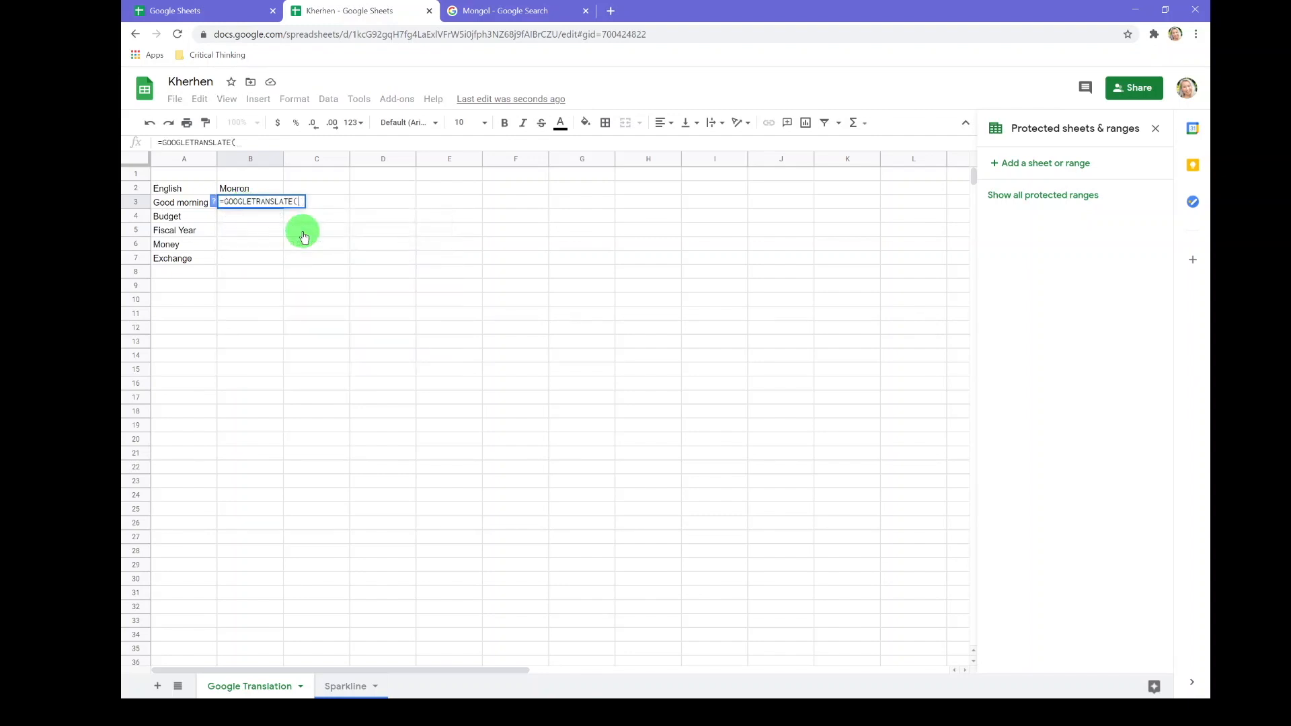
click(183, 204)
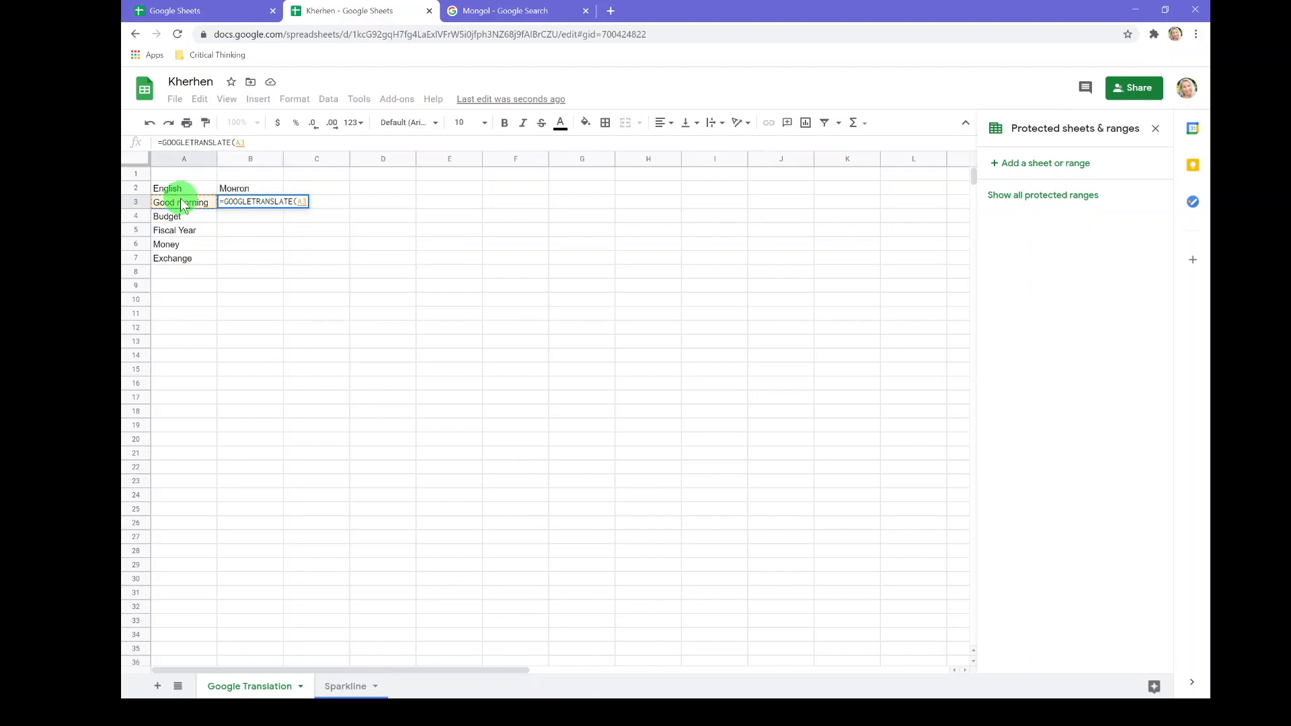
text(, ")
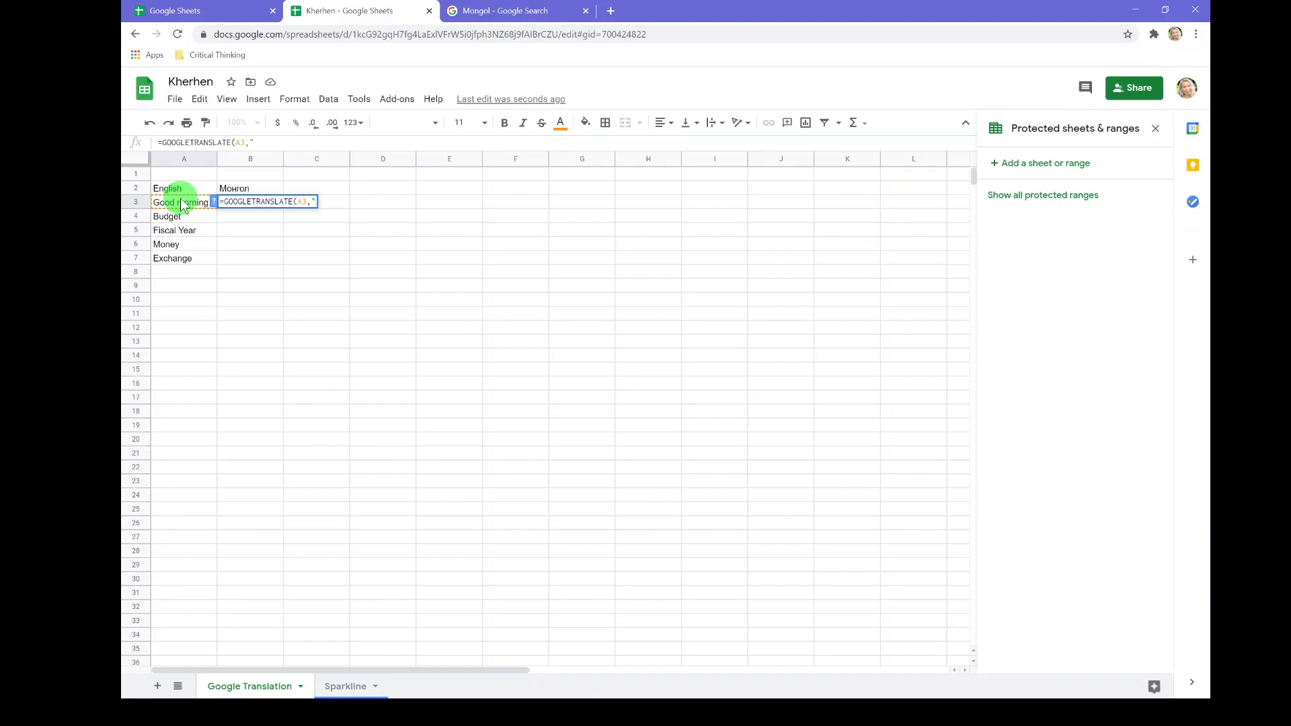
text(en",)
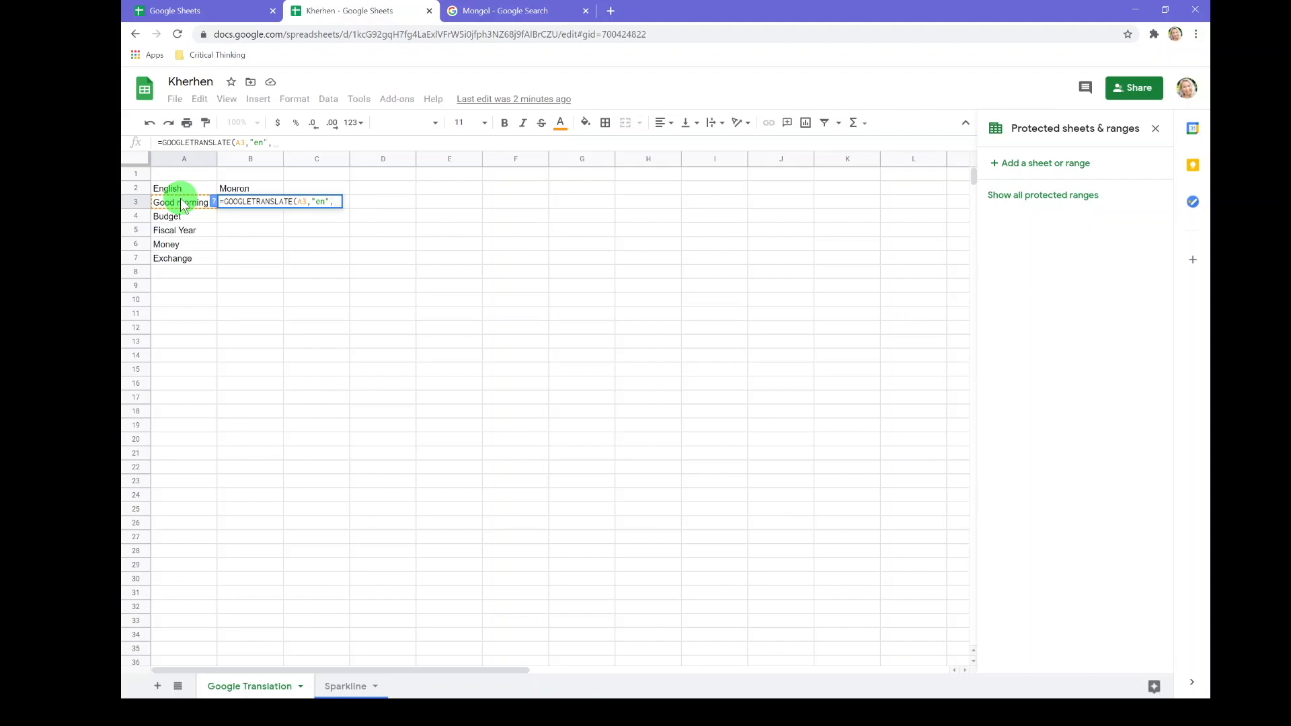
text("mn)
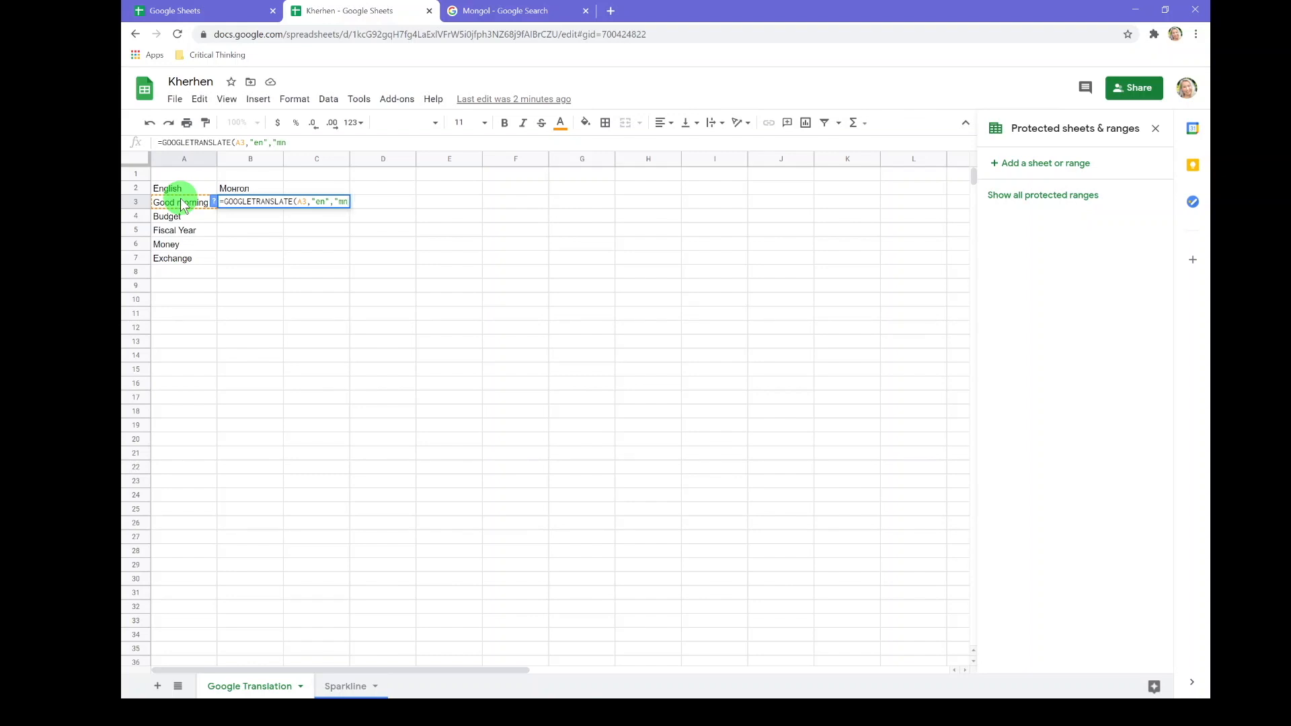
text("))
key(Return)
key(Up)
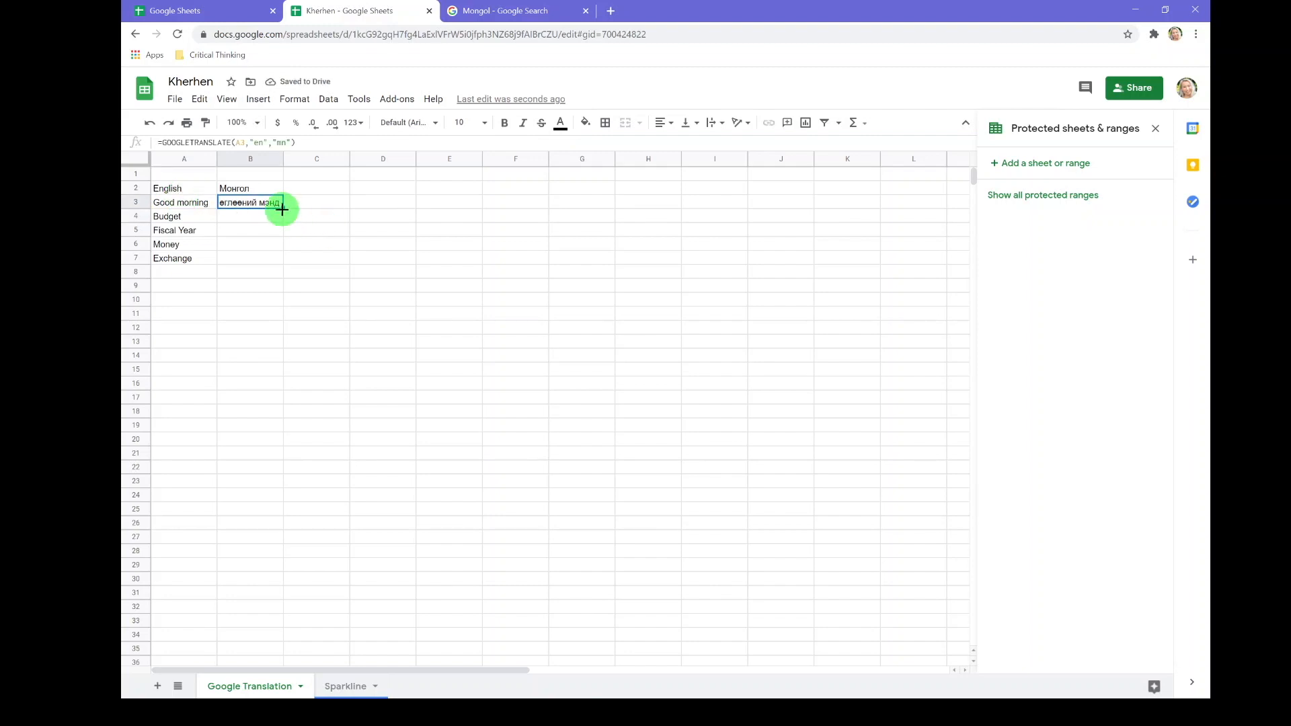
drag(283, 206, 285, 262)
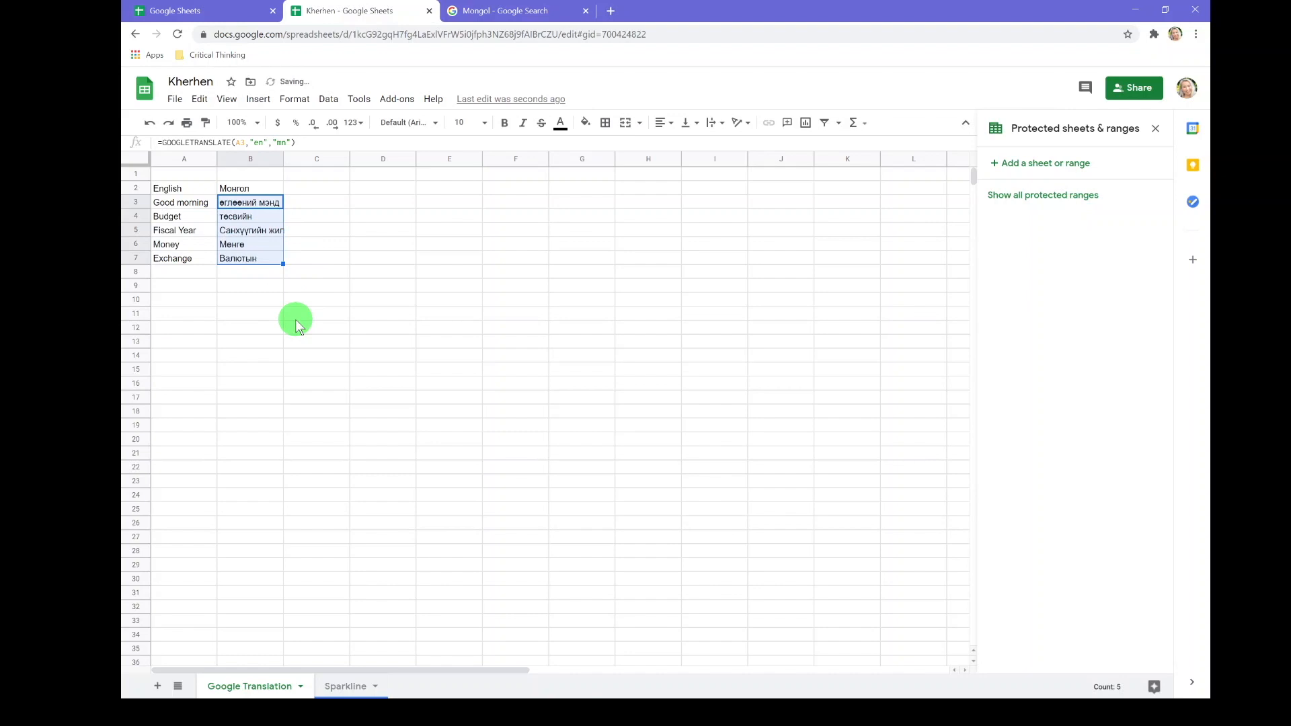
key(ctrl+Down)
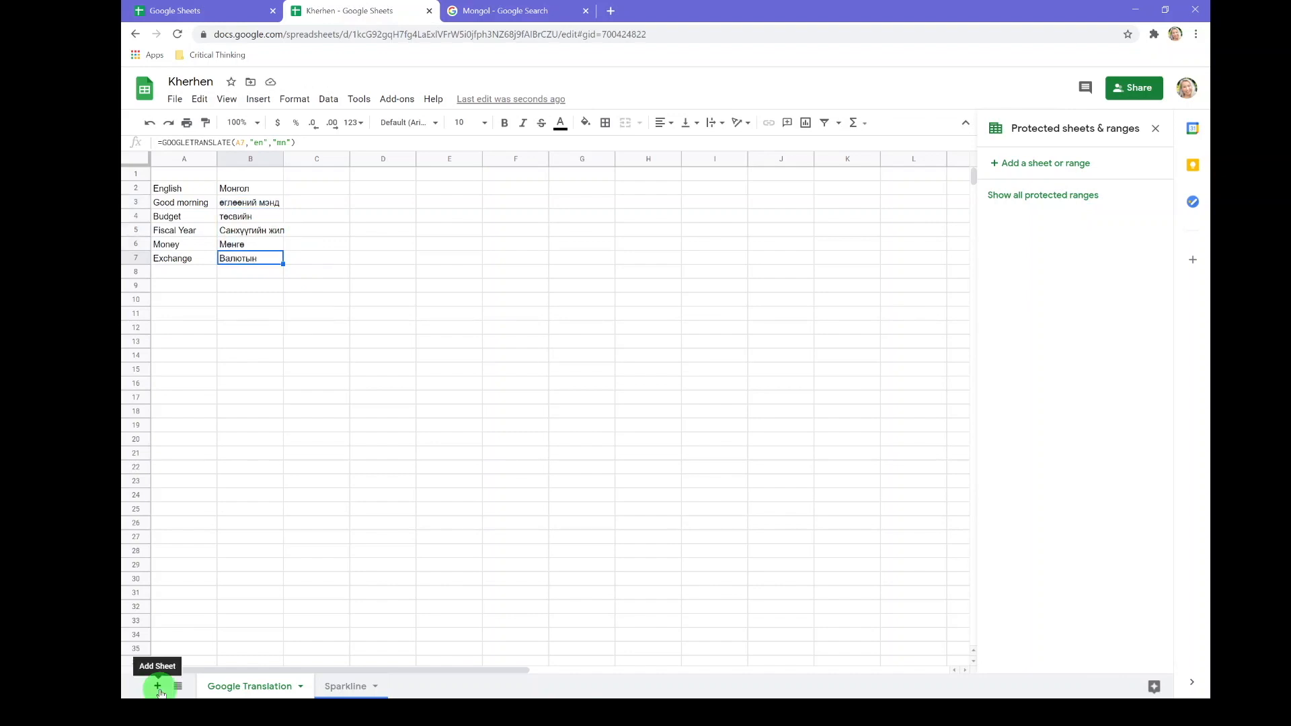
Step: Add another new sheet and move it to the end, after the Sparkline sheet
click(158, 687)
click(337, 686)
click(335, 689)
drag(334, 690, 417, 686)
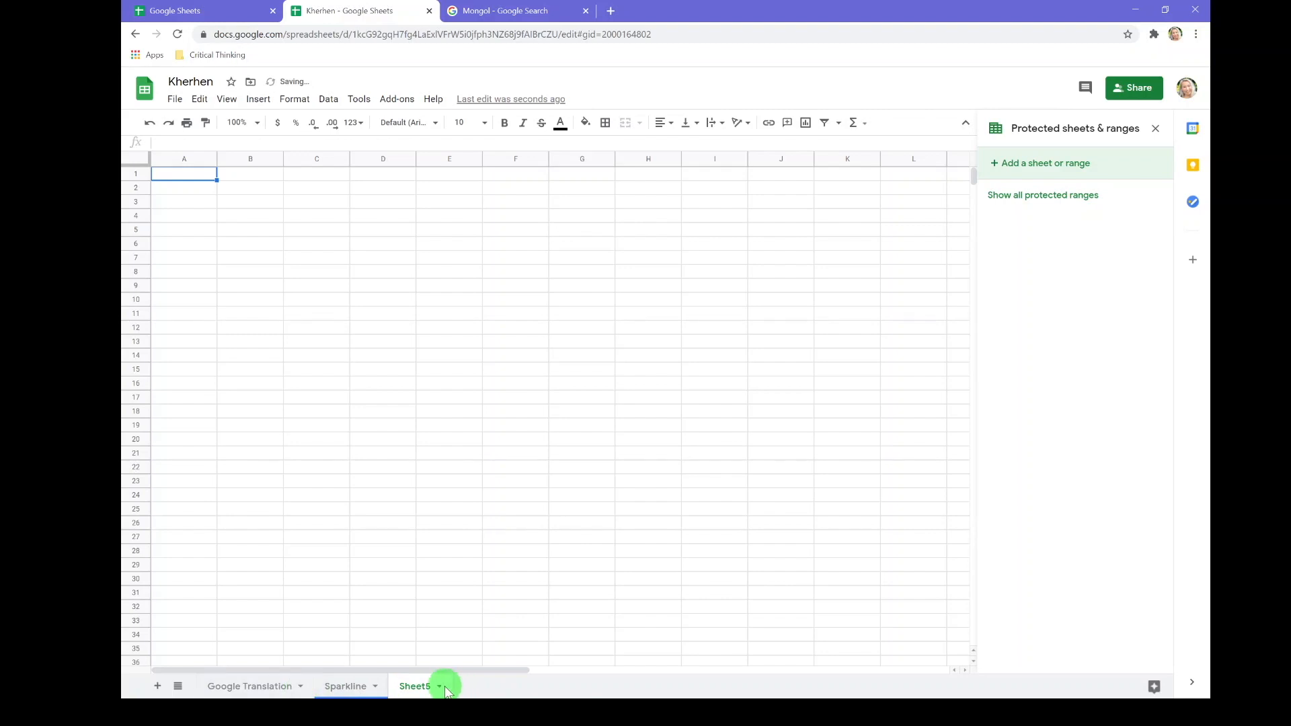
Step: Color the new sheet's tab red and rename the sheet "Valid Emails"
click(441, 687)
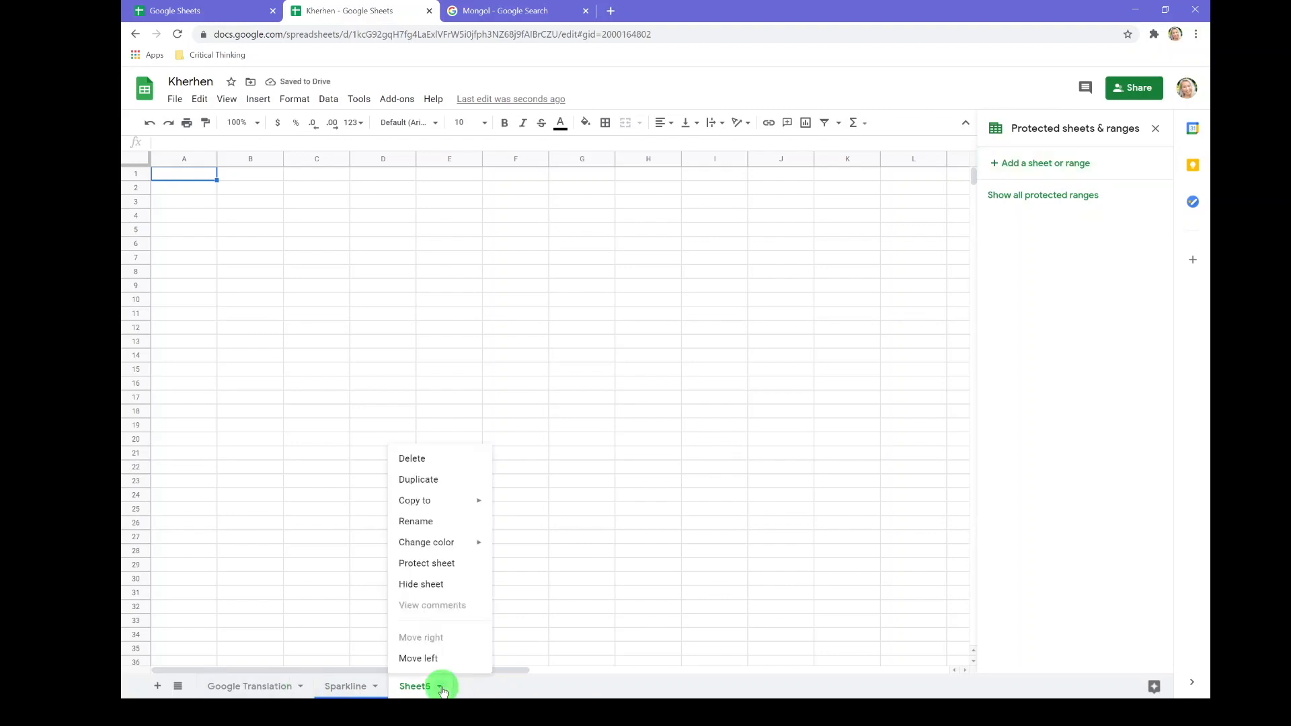
mouse_move(471, 542)
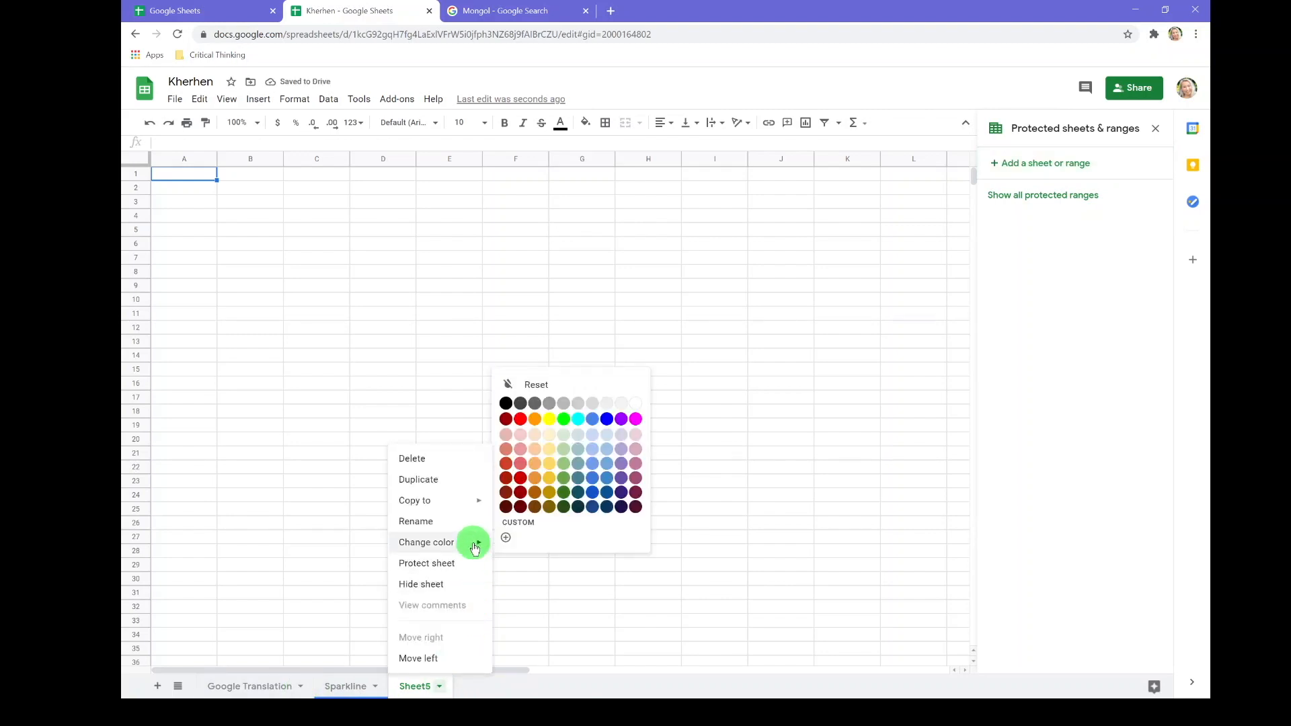
click(522, 421)
click(359, 385)
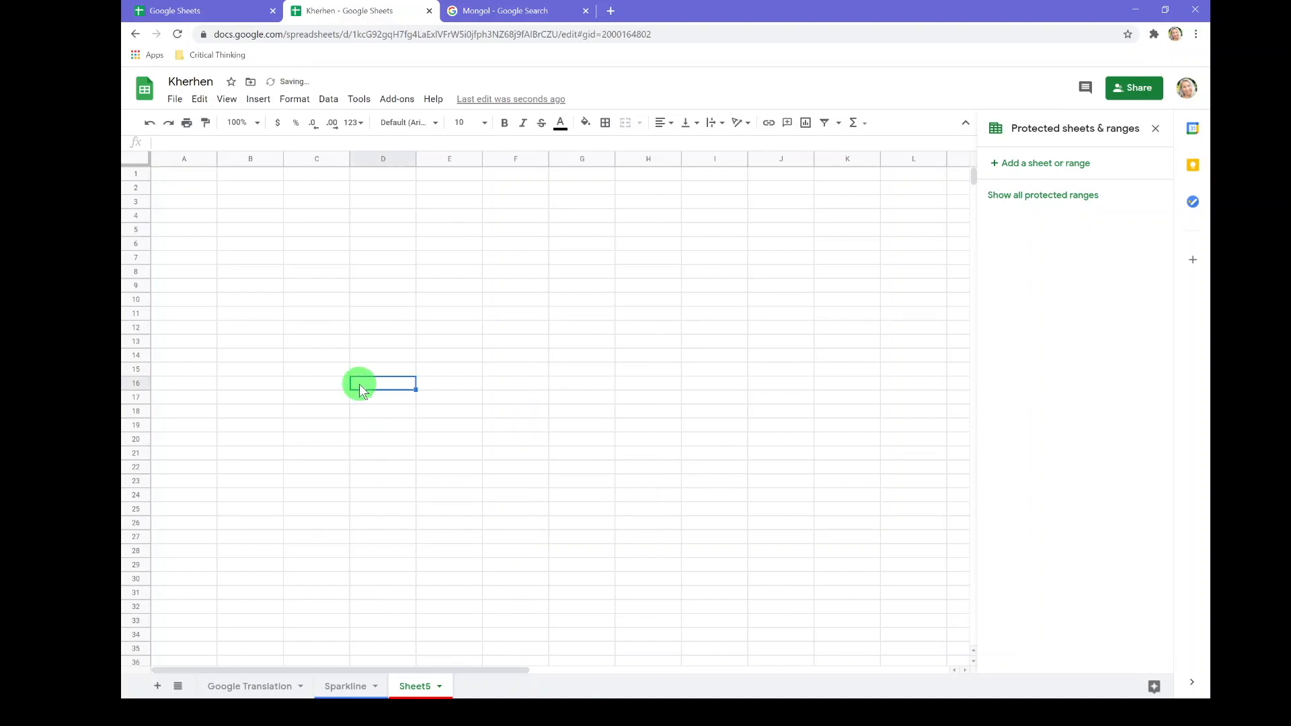
double_click(420, 687)
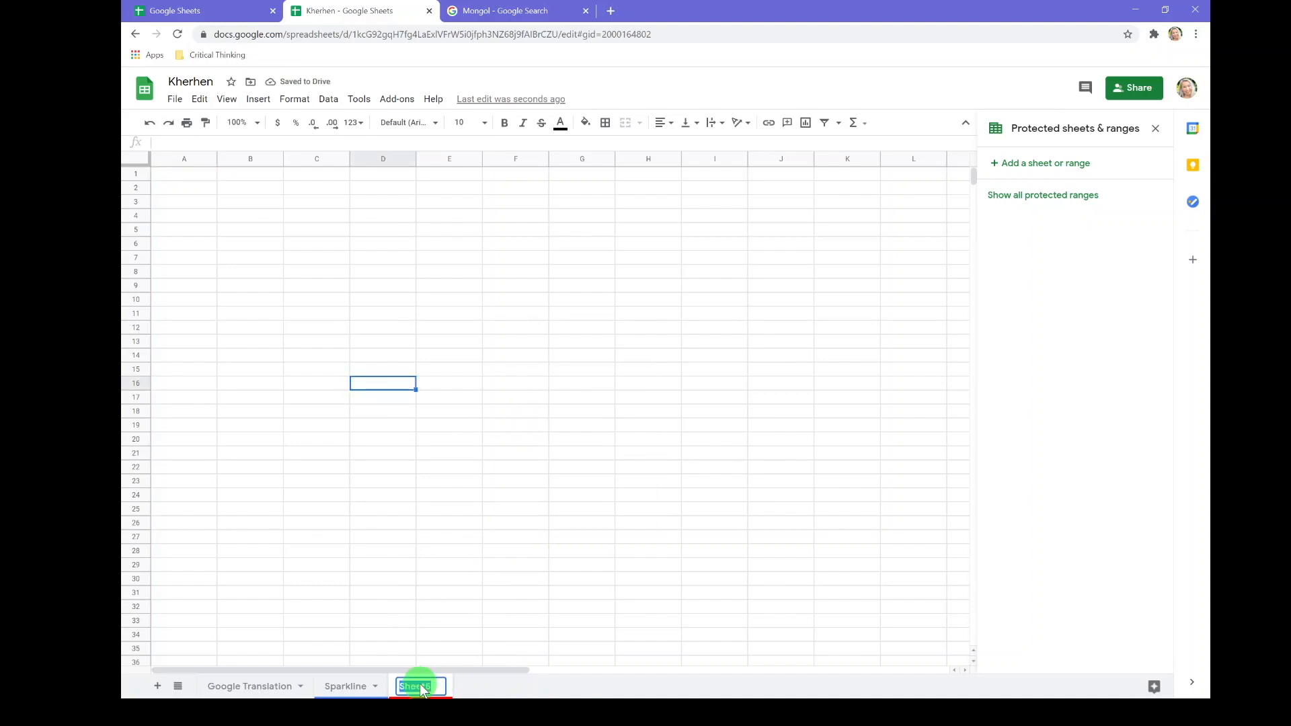
key(BackSpace)
text(Valid Emails)
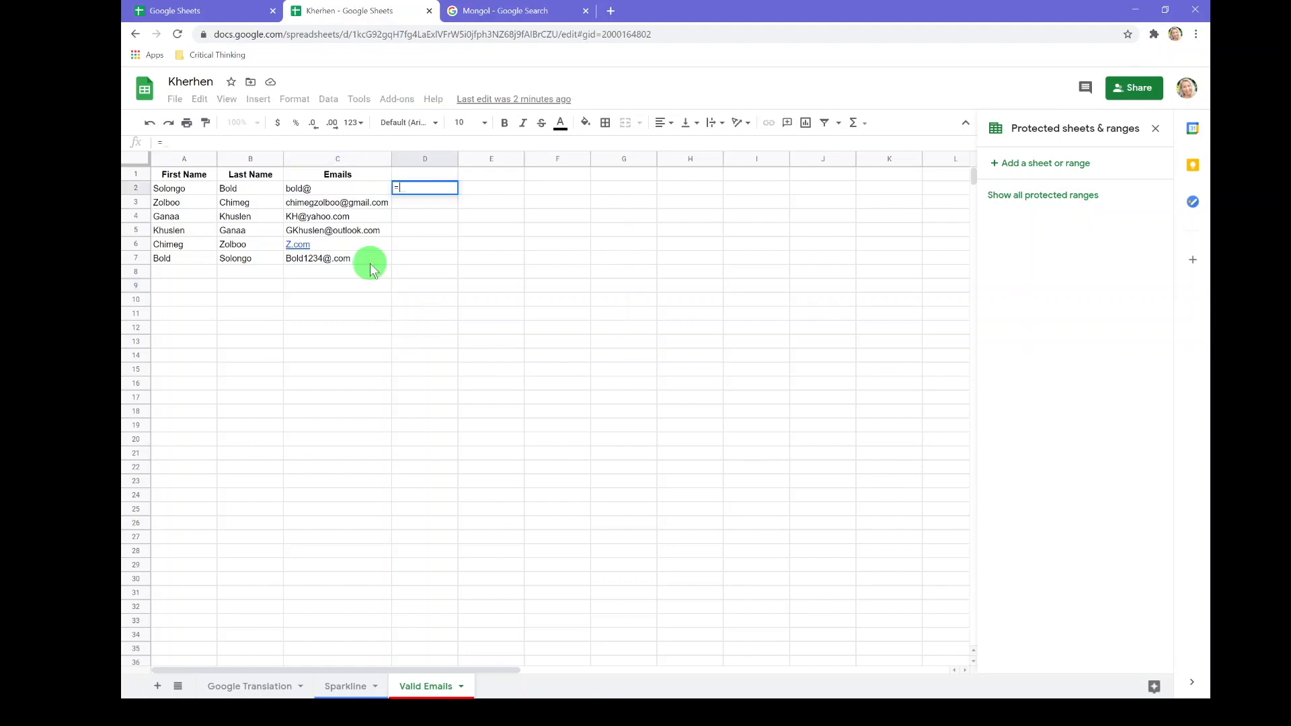
Step: Validate the e-mail addresses with =ISEMAIL(C2) in cell D2 and fill the formula down to D7
text(=ise)
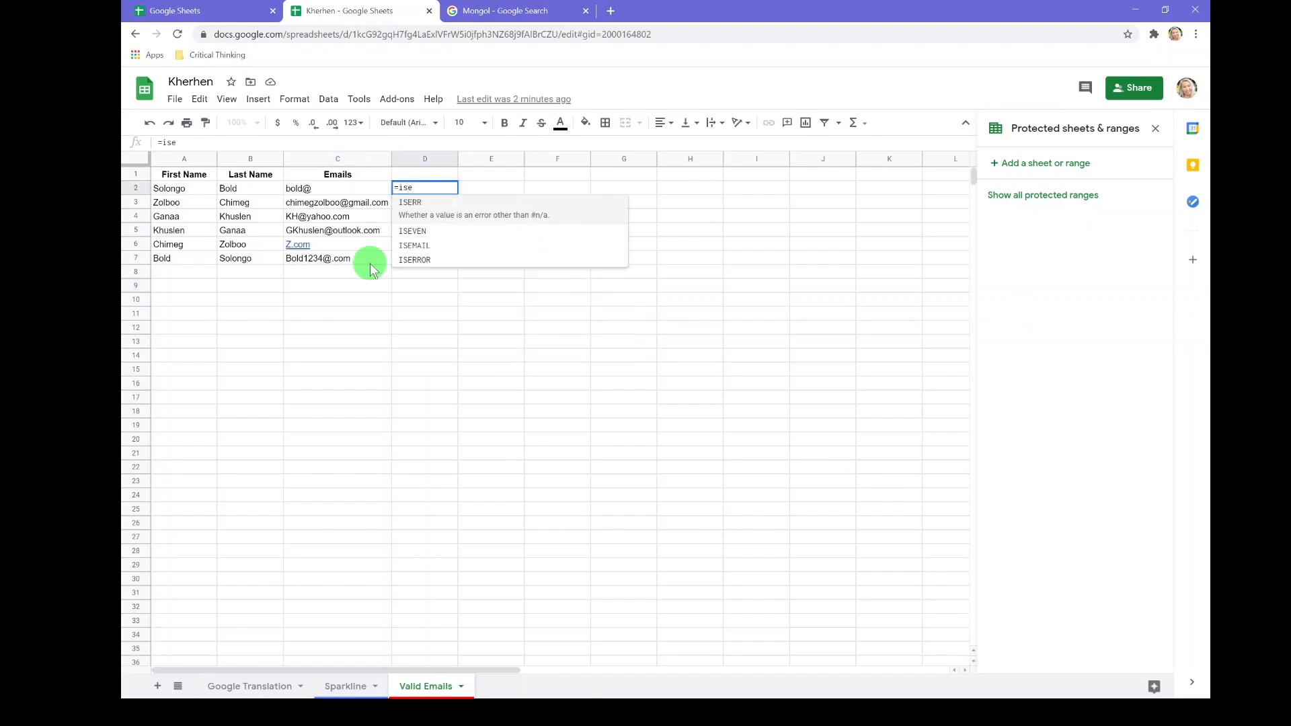
click(462, 235)
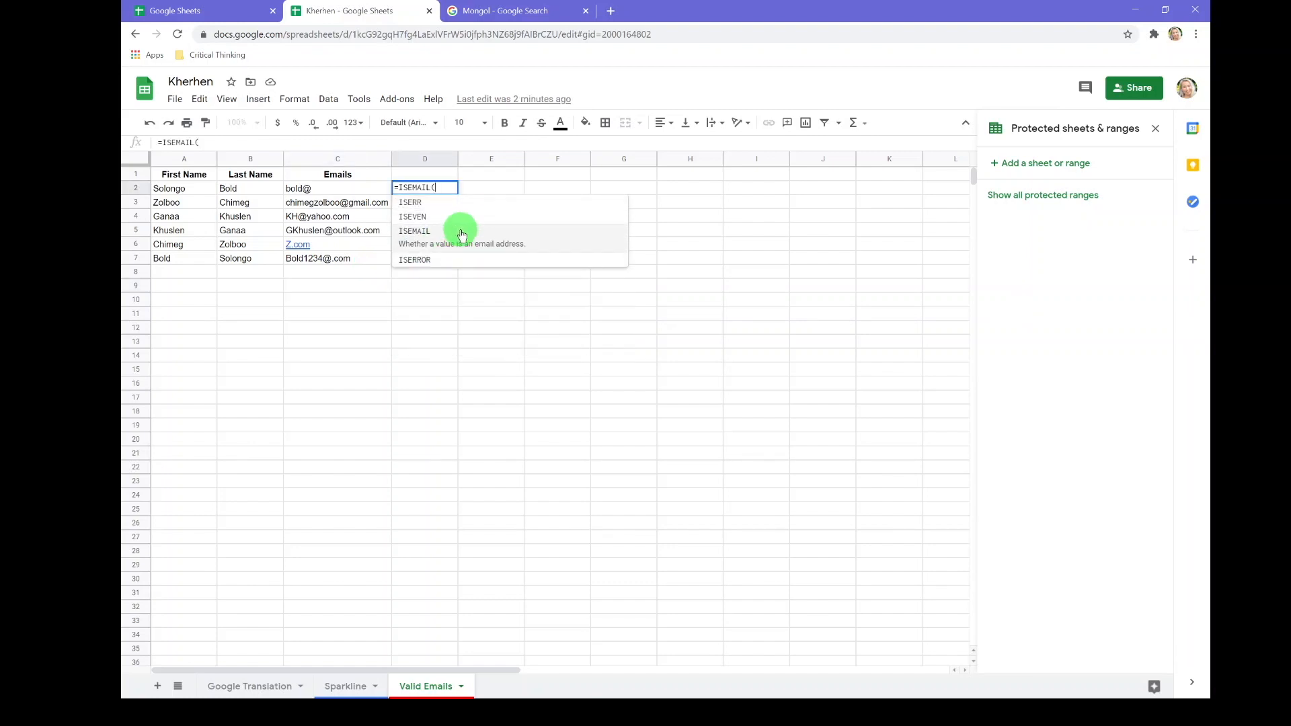
click(357, 189)
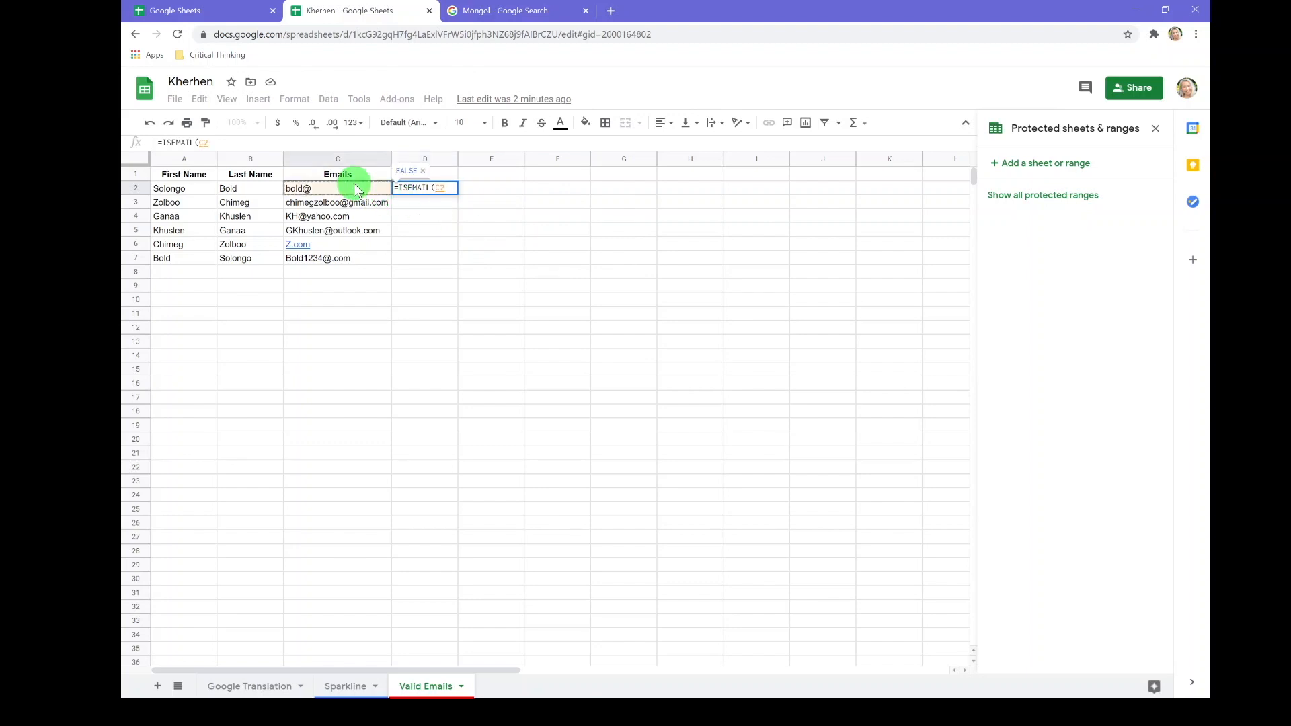
key(Return)
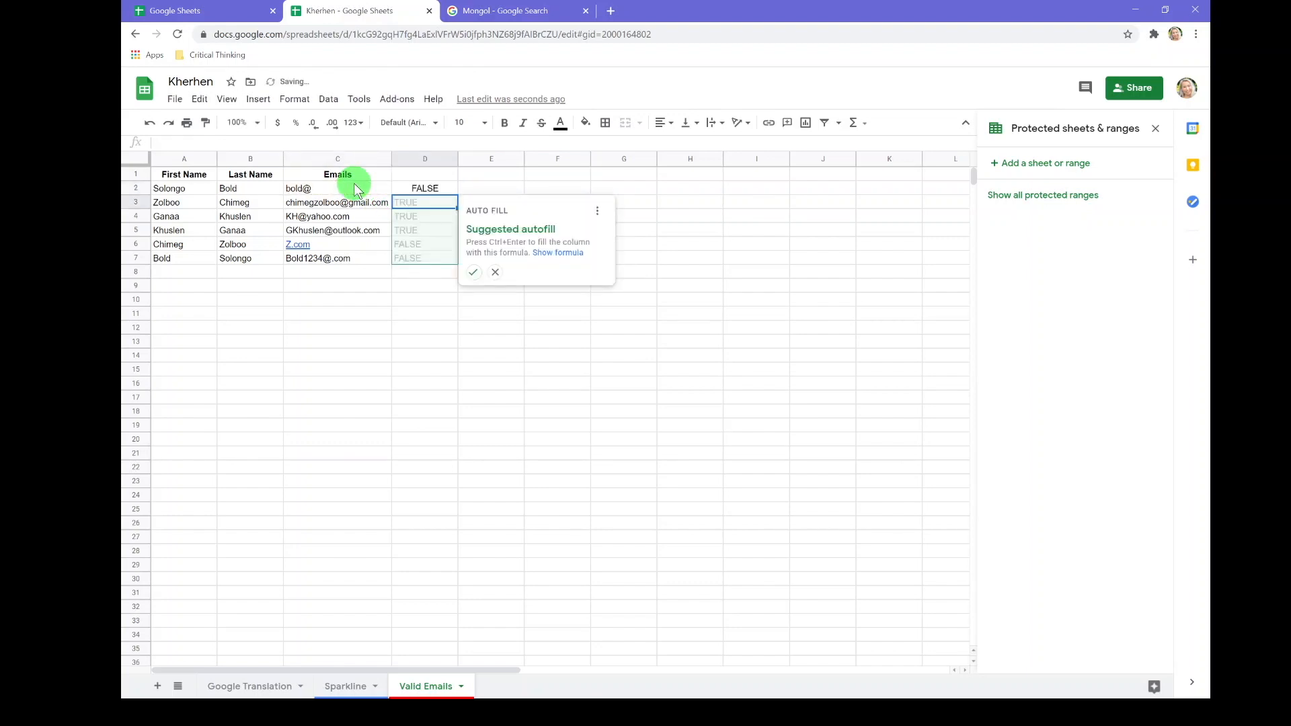
key(Up)
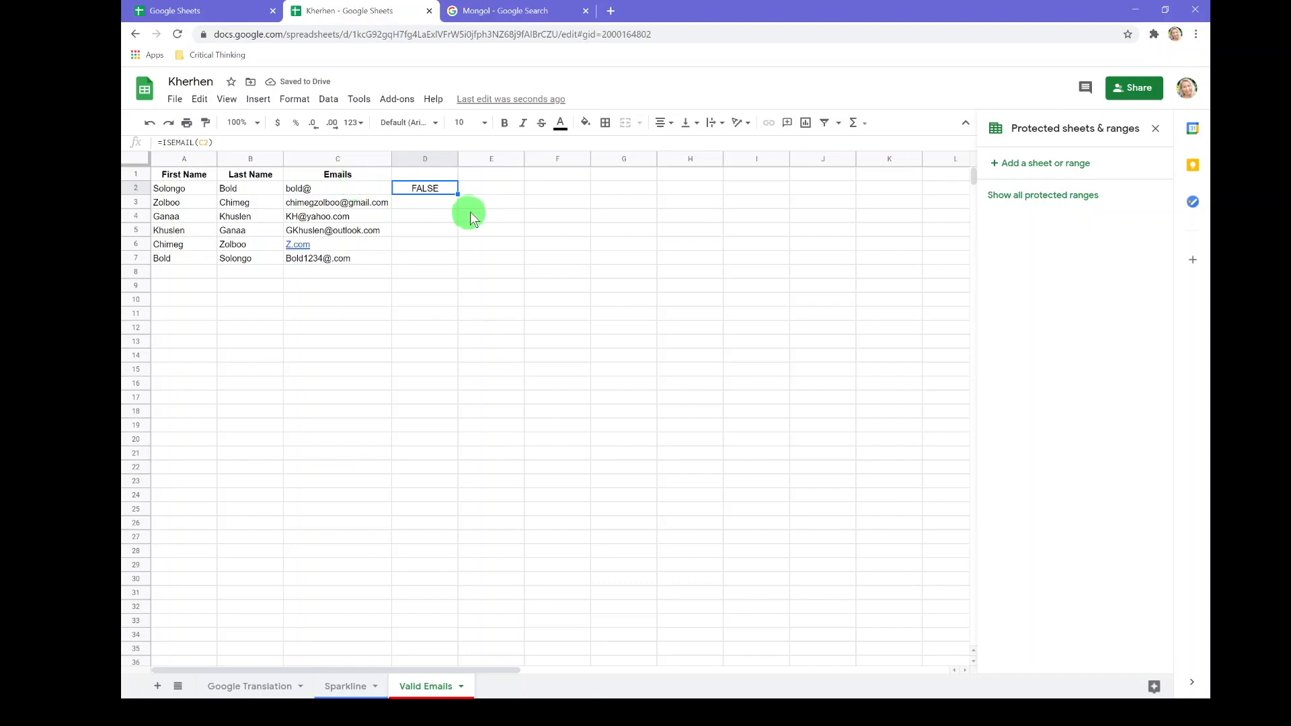
drag(457, 195, 456, 264)
click(462, 311)
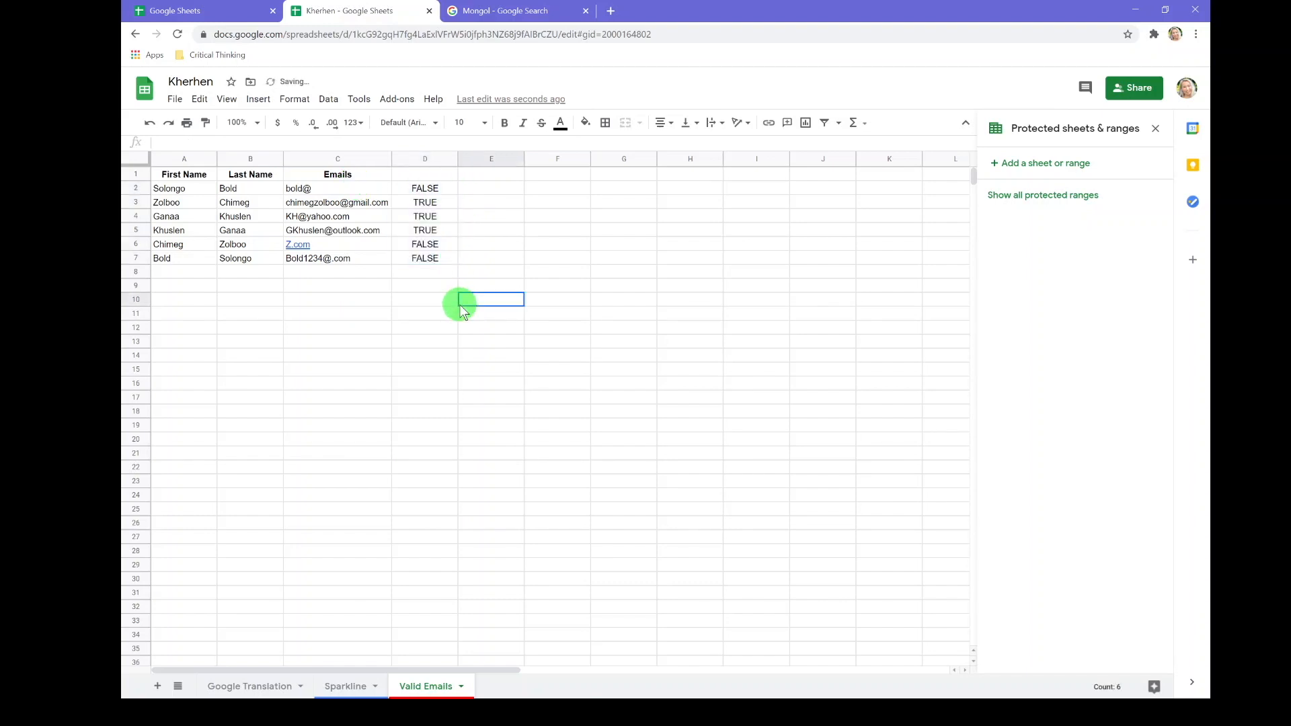
Step: Examine the e-mail validation results and their formulas cell by cell in D2 to D7
click(439, 208)
key(Down)
key(Down)
key(Up)
key(Up)
key(Up)
key(Down)
key(Down)
key(Down)
key(Down)
key(Down)
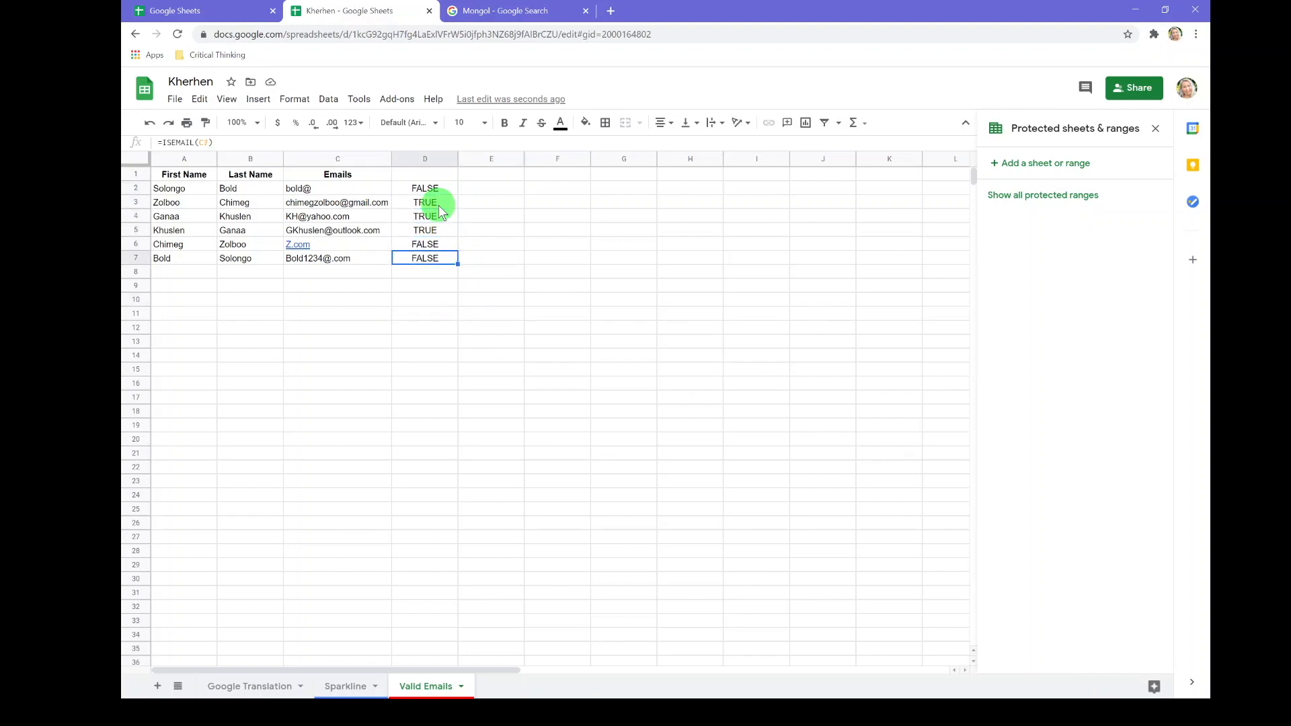
Step: Create a new filter view for the e-mail table, starting from cell D1 above the validation results
key(Up)
key(Up)
key(Up)
key(Up)
key(Up)
key(Up)
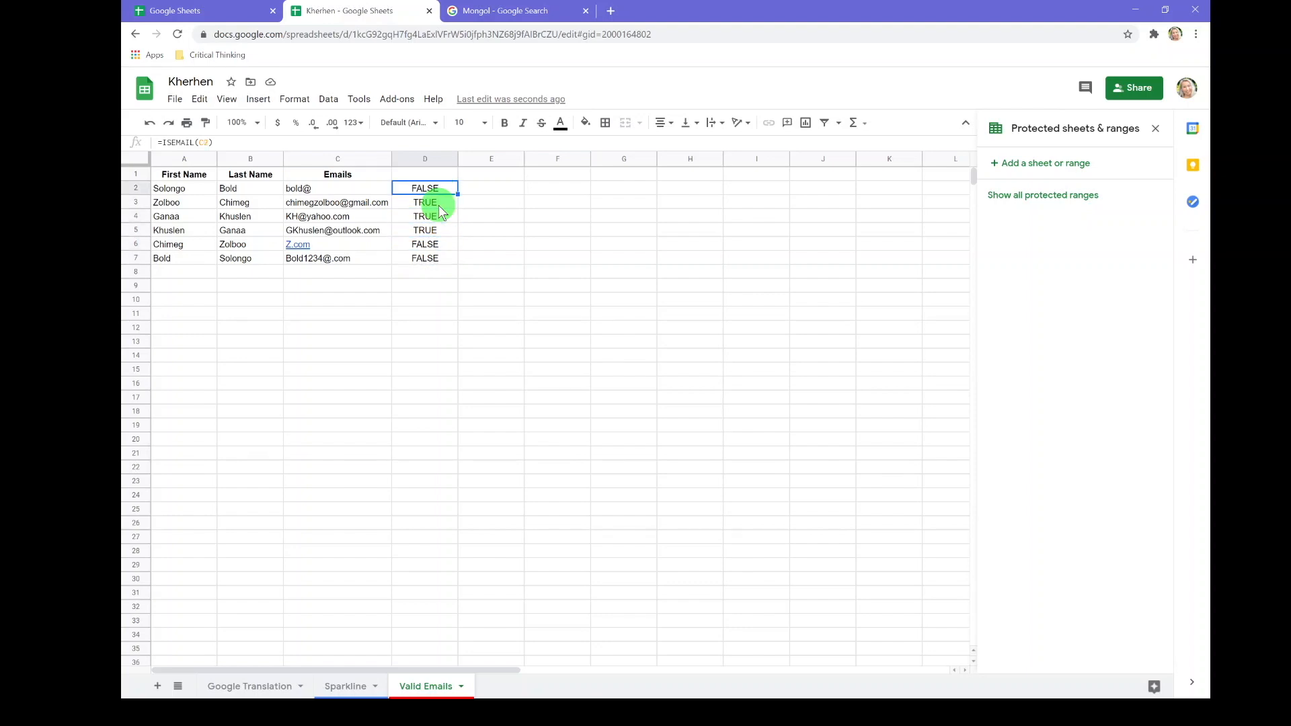
click(838, 125)
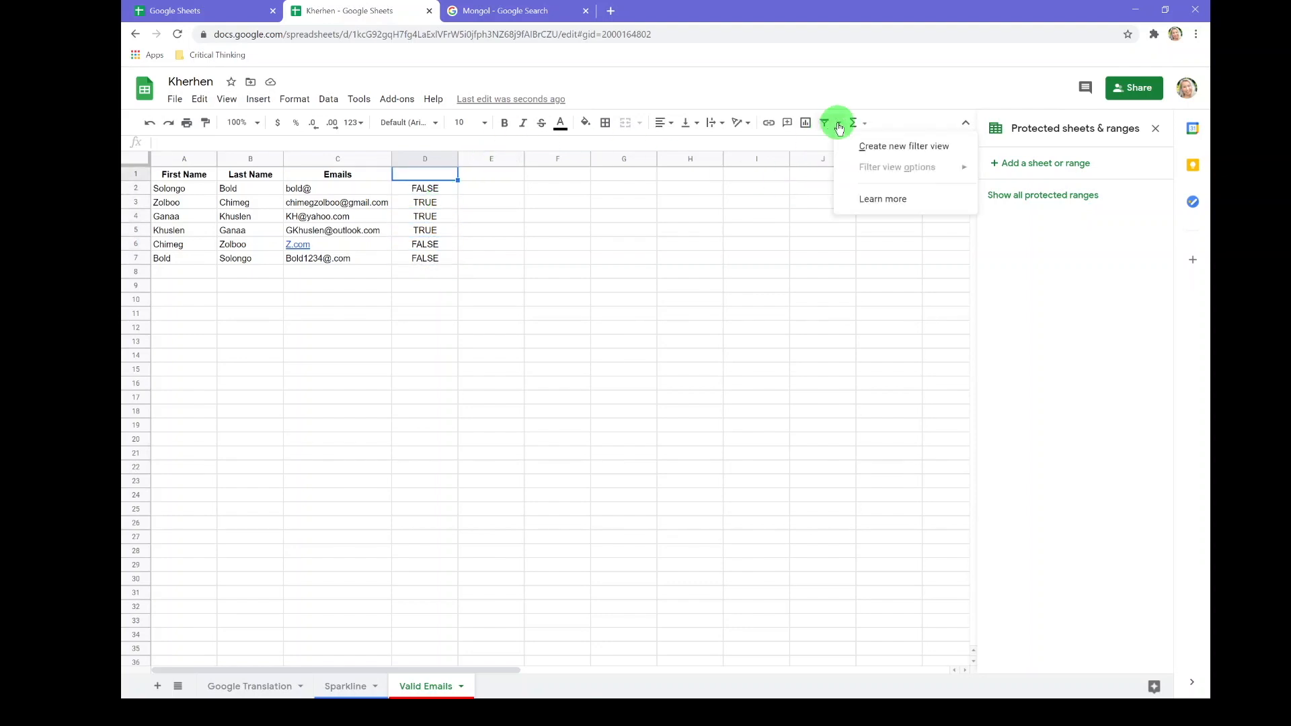
click(941, 158)
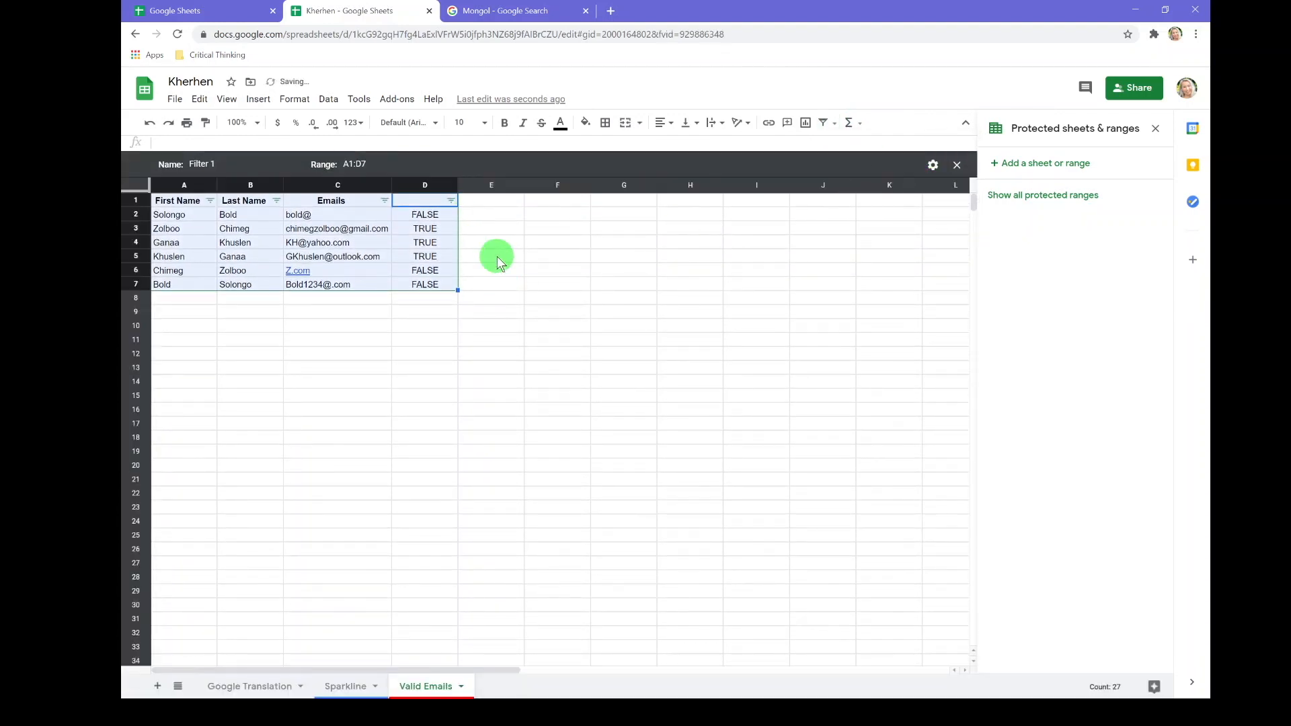
click(497, 256)
Step: Filter column D by values, excluding FALSE so only the rows with TRUE are shown
click(451, 200)
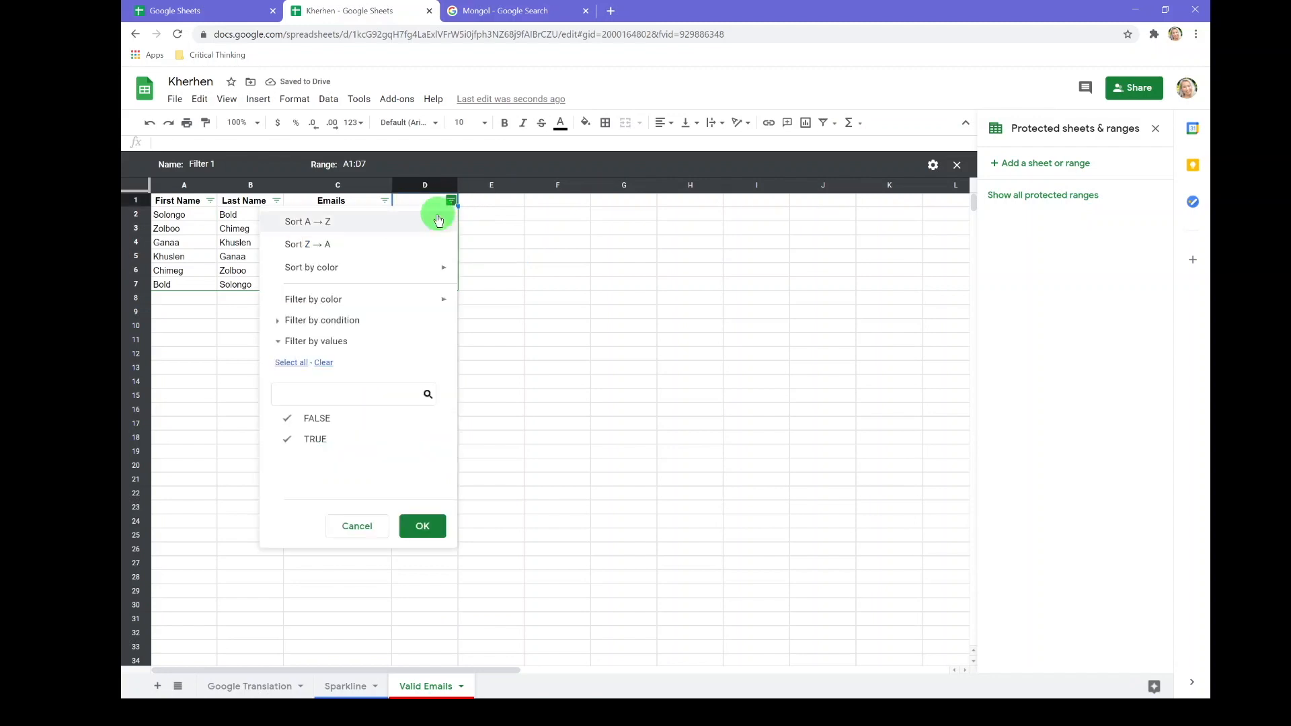
click(317, 418)
click(424, 528)
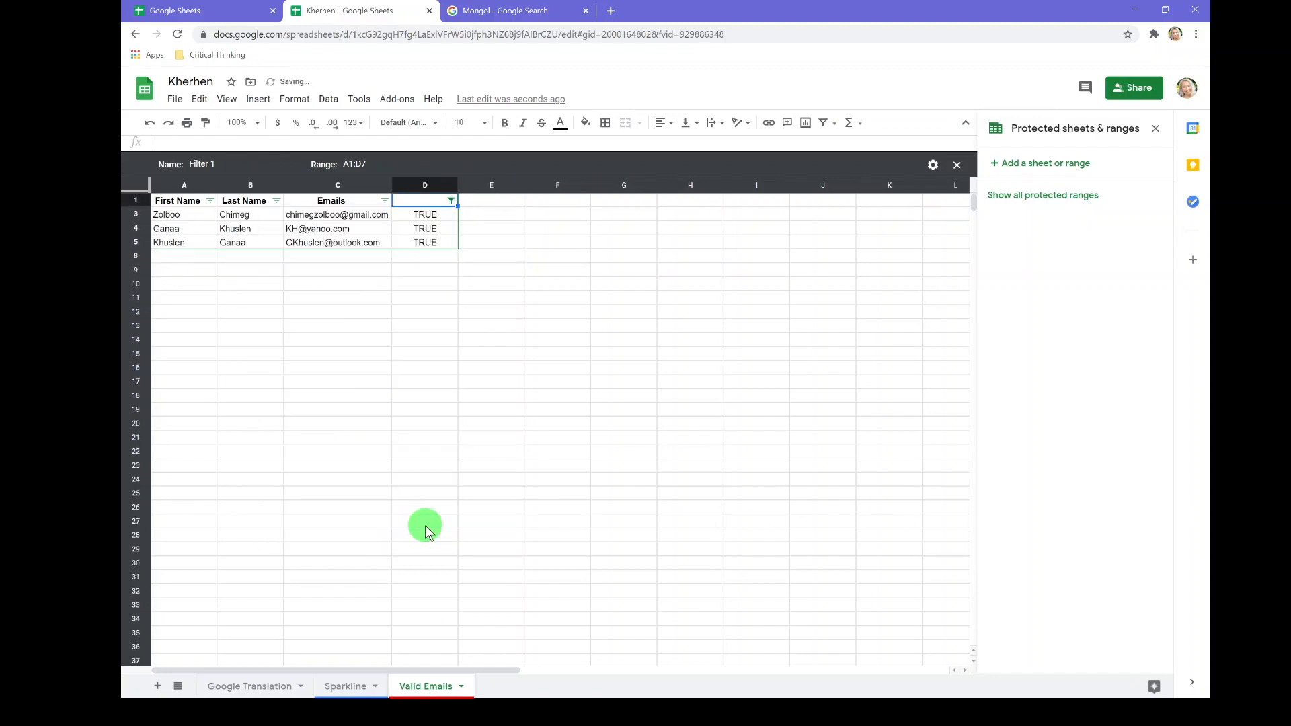
click(369, 255)
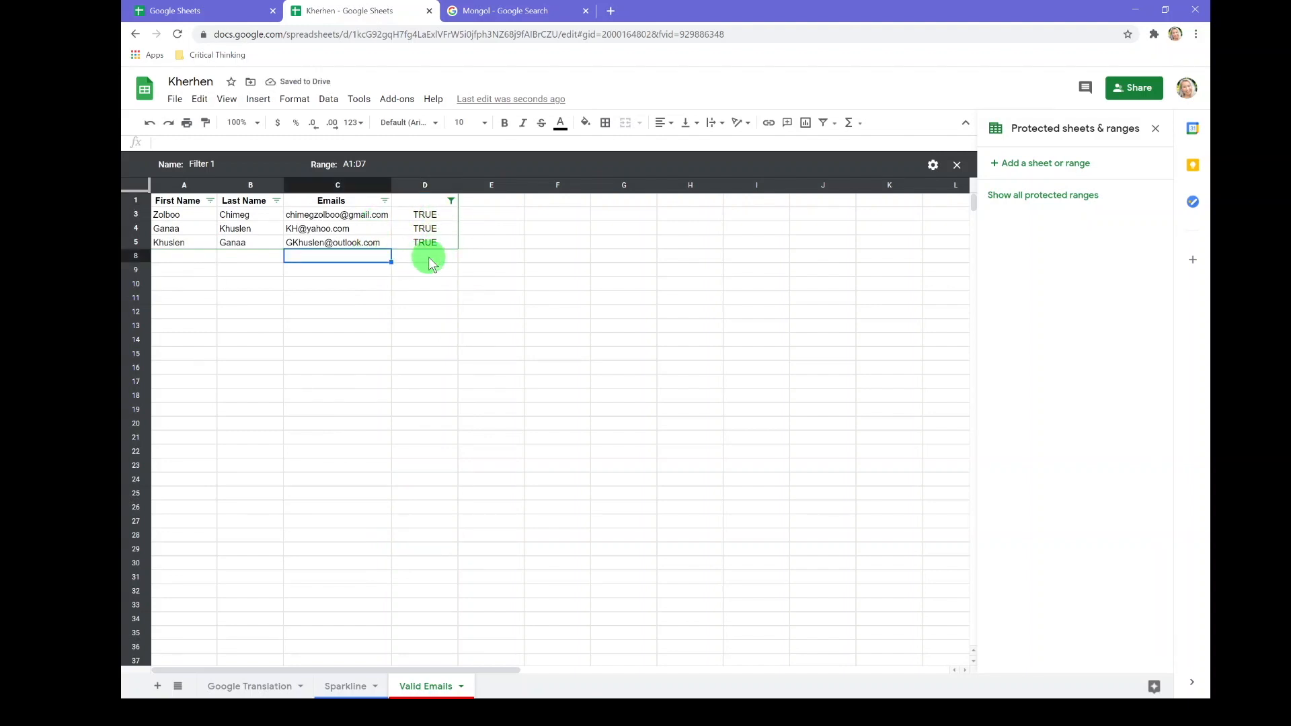